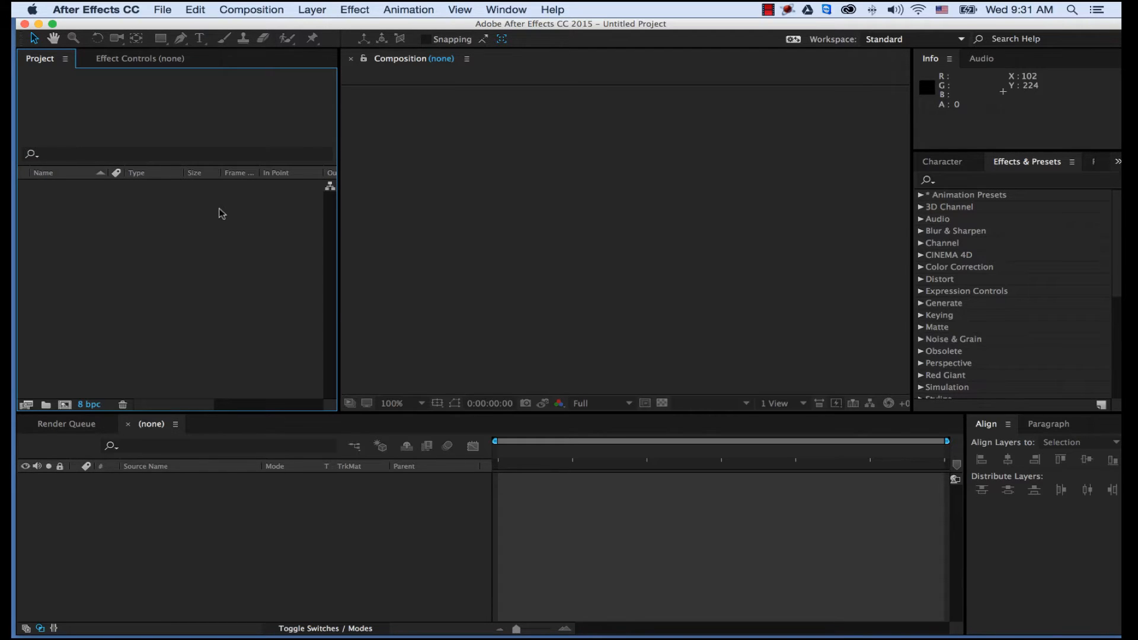
# Import background.jpg and ethanW.psd as footage from the lowerThird folder in the MMD SP 2015-1 class files
pyautogui.doubleClick(221, 214)
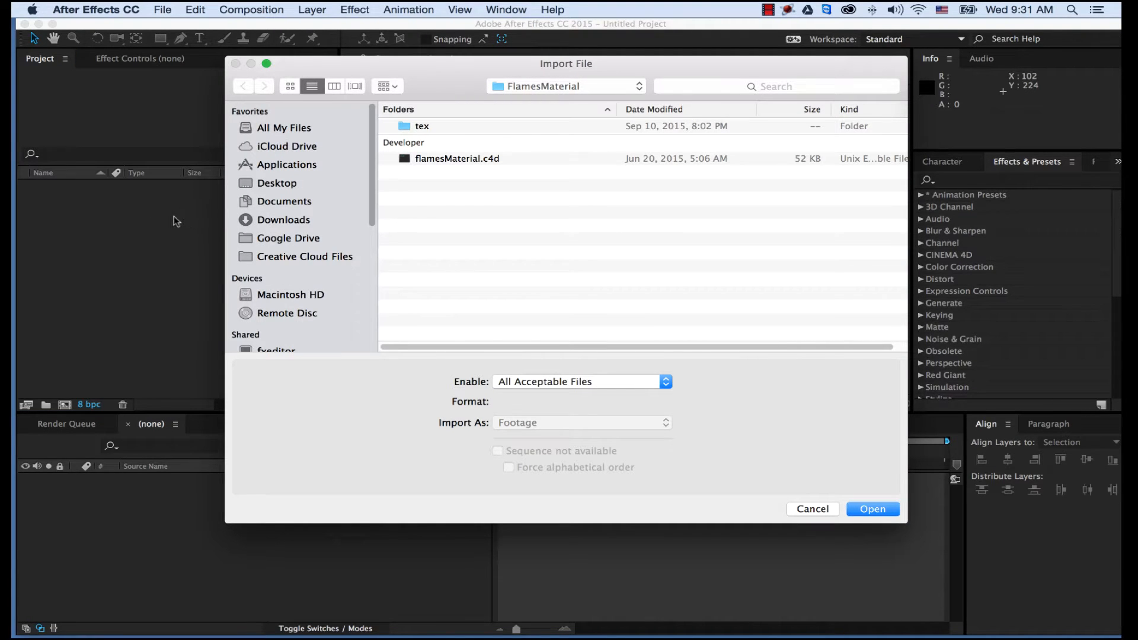
pyautogui.click(313, 256)
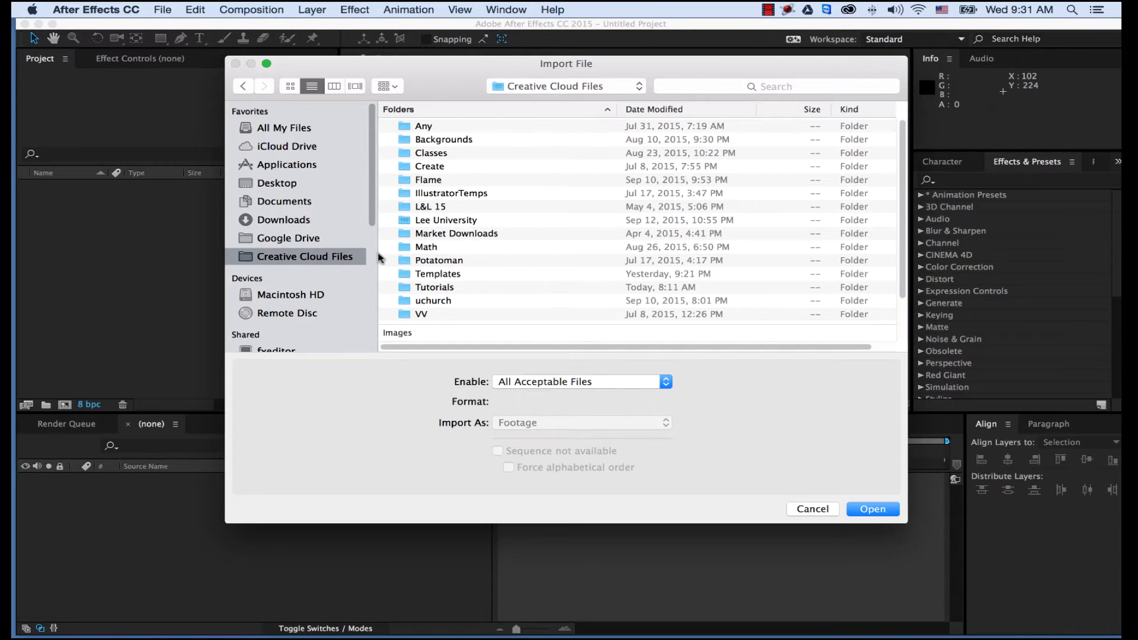
pyautogui.doubleClick(416, 154)
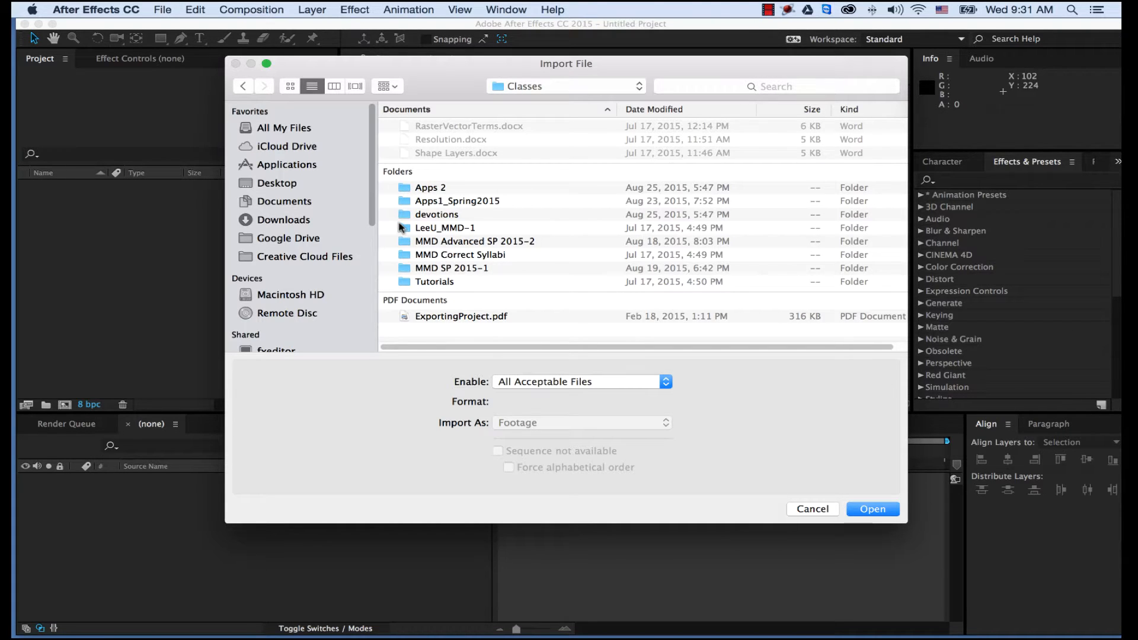
pyautogui.doubleClick(415, 268)
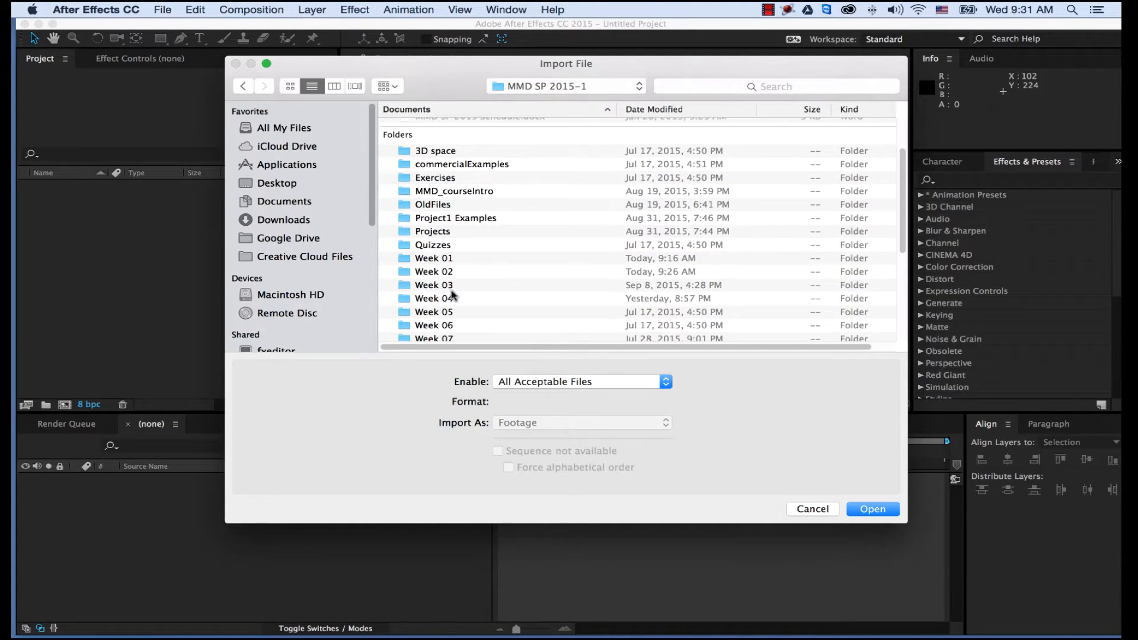
pyautogui.doubleClick(409, 276)
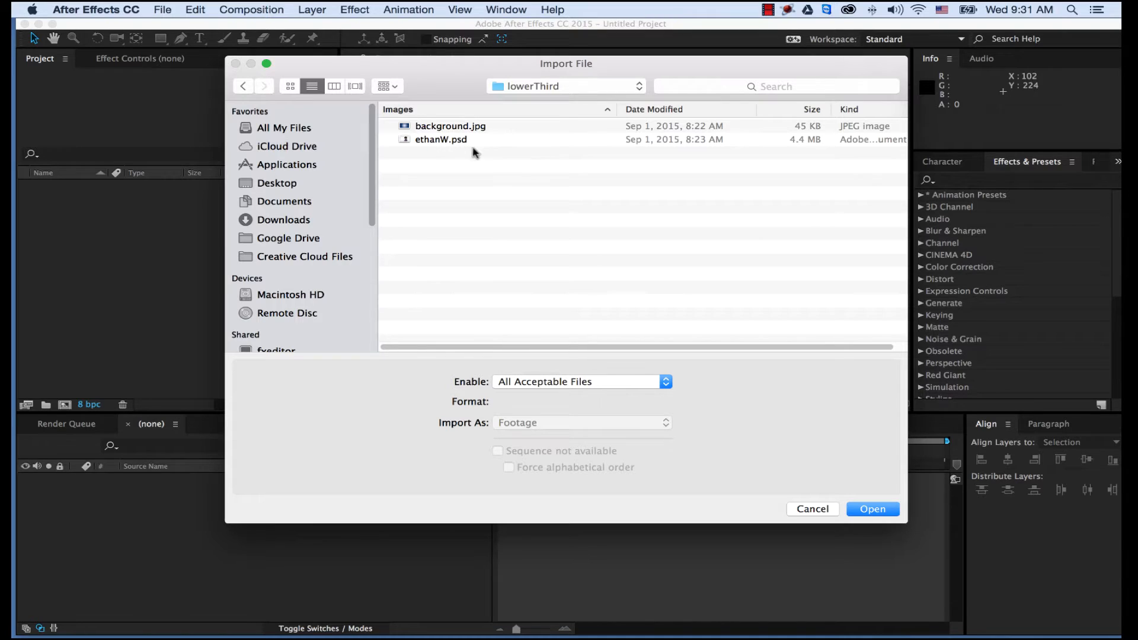
pyautogui.moveTo(452, 155); pyautogui.dragTo(444, 121)
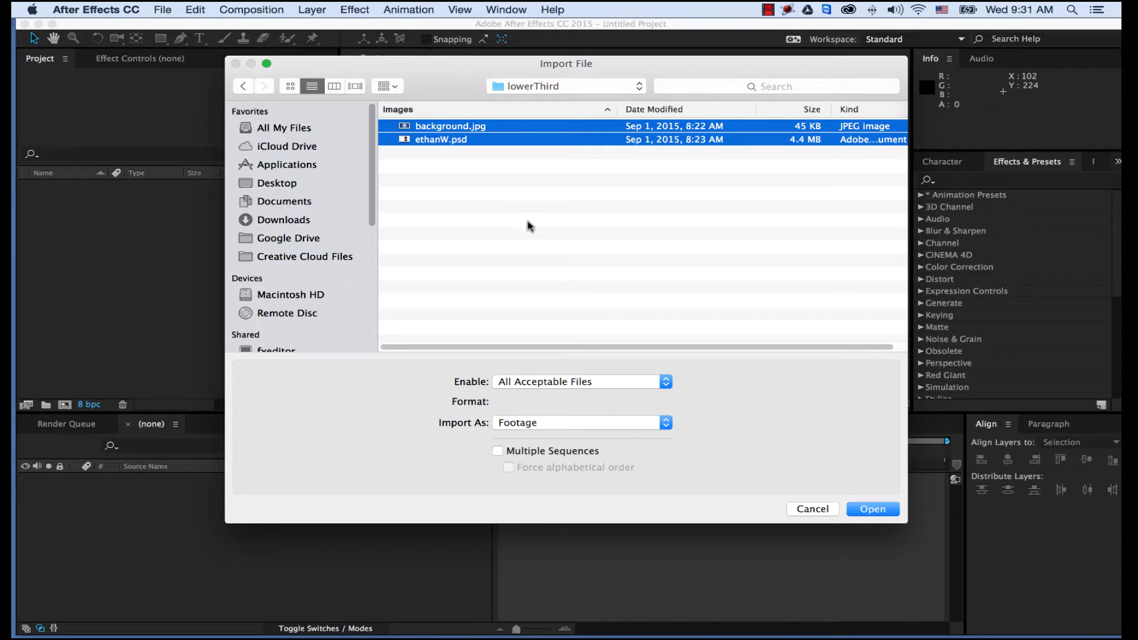
pyautogui.click(871, 510)
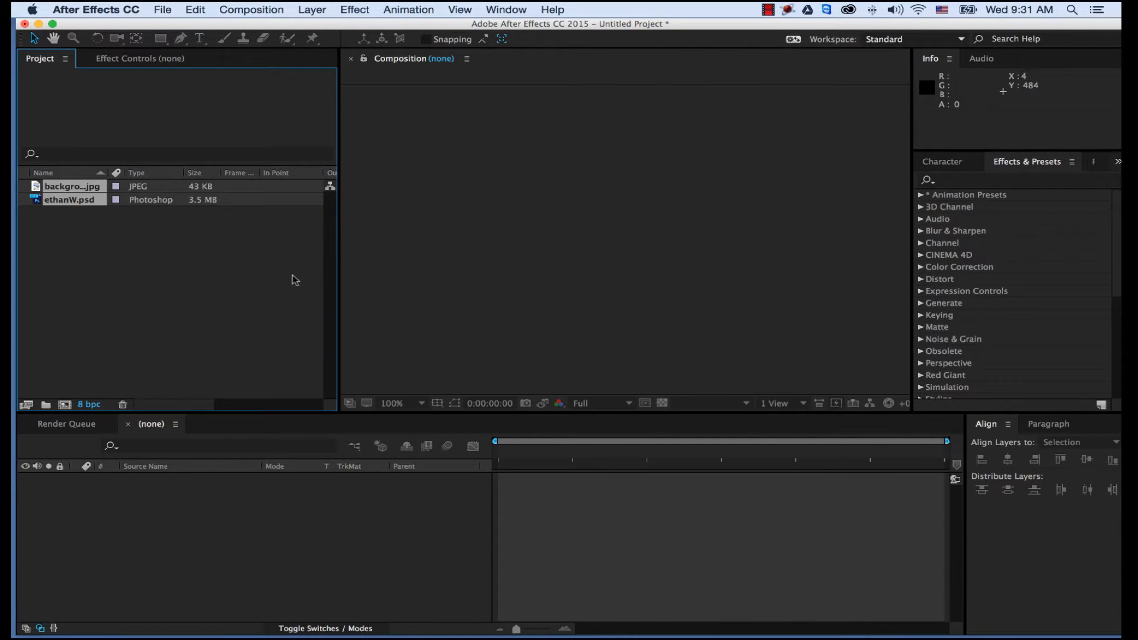
# Check the dimensions of both imported images and create a new 1280 x 720 composition at 24 fps lasting 10 seconds
pyautogui.click(134, 229)
pyautogui.click(66, 202)
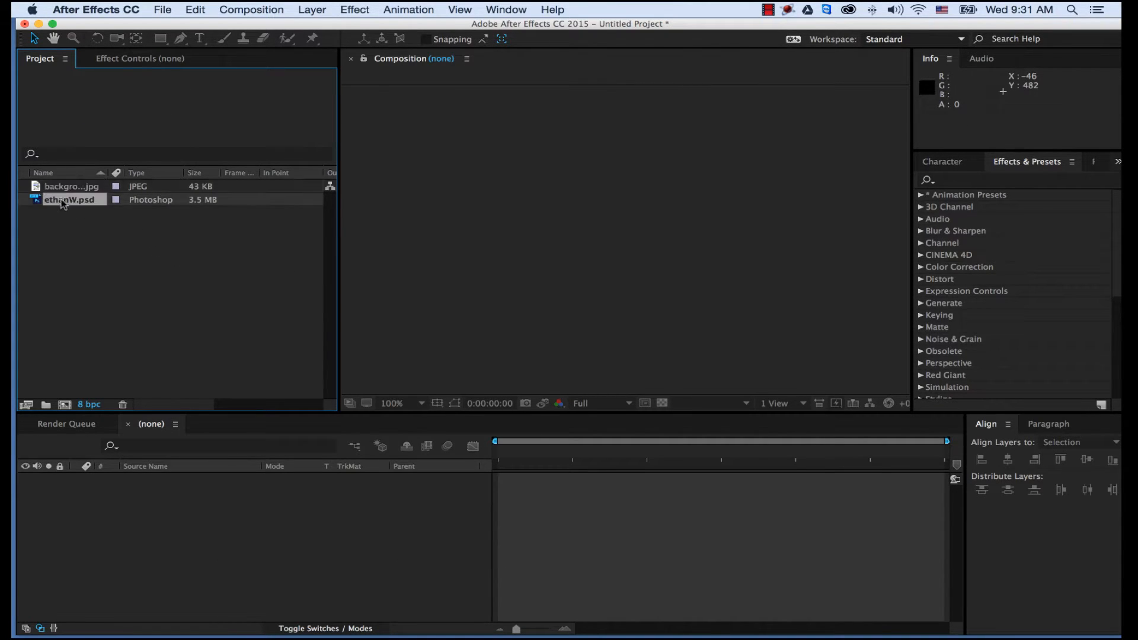
pyautogui.click(66, 189)
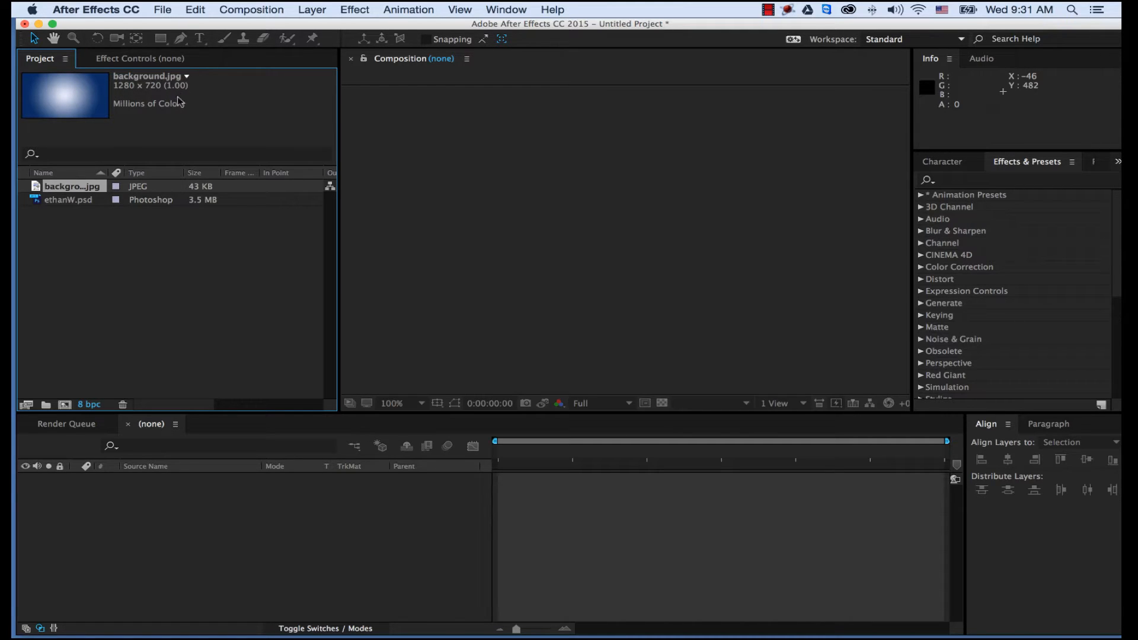
pyautogui.click(72, 202)
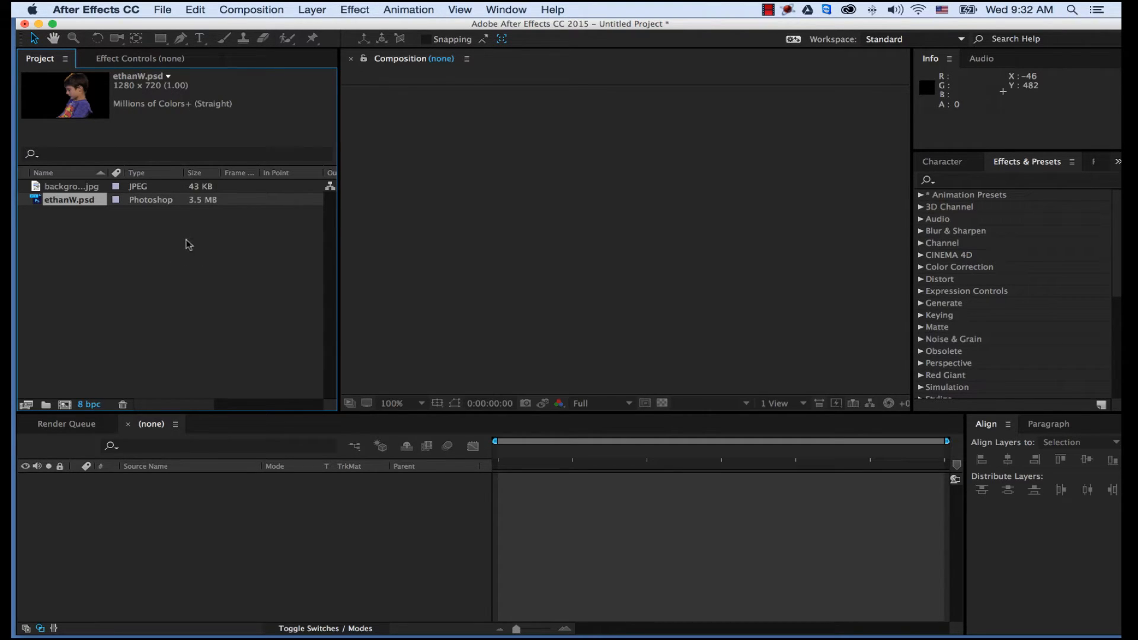
pyautogui.click(252, 10)
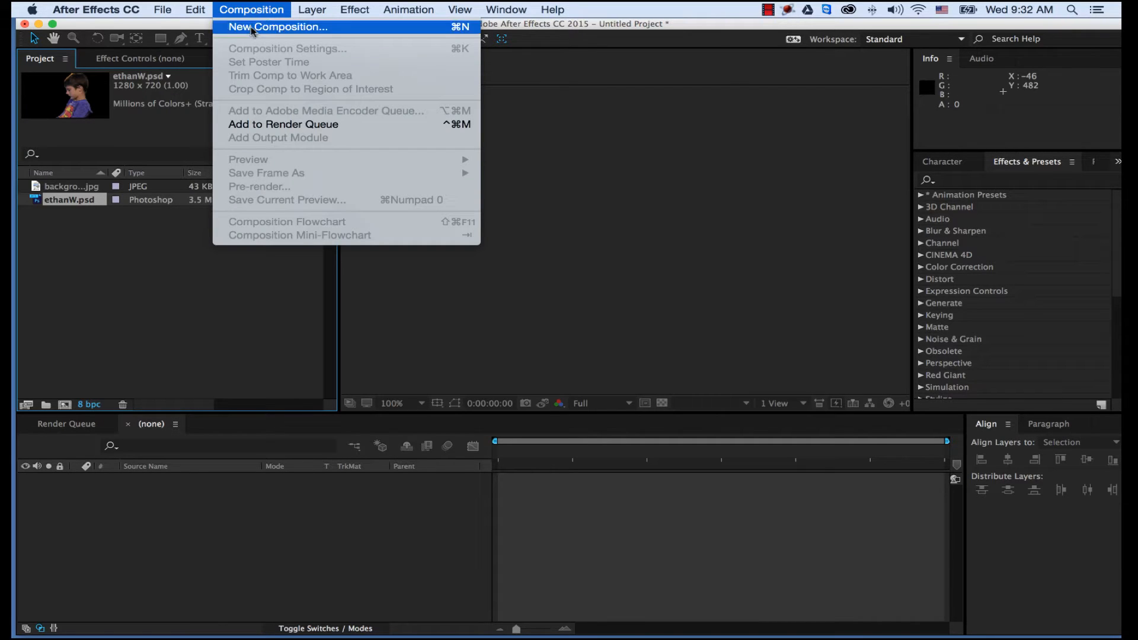
pyautogui.click(251, 27)
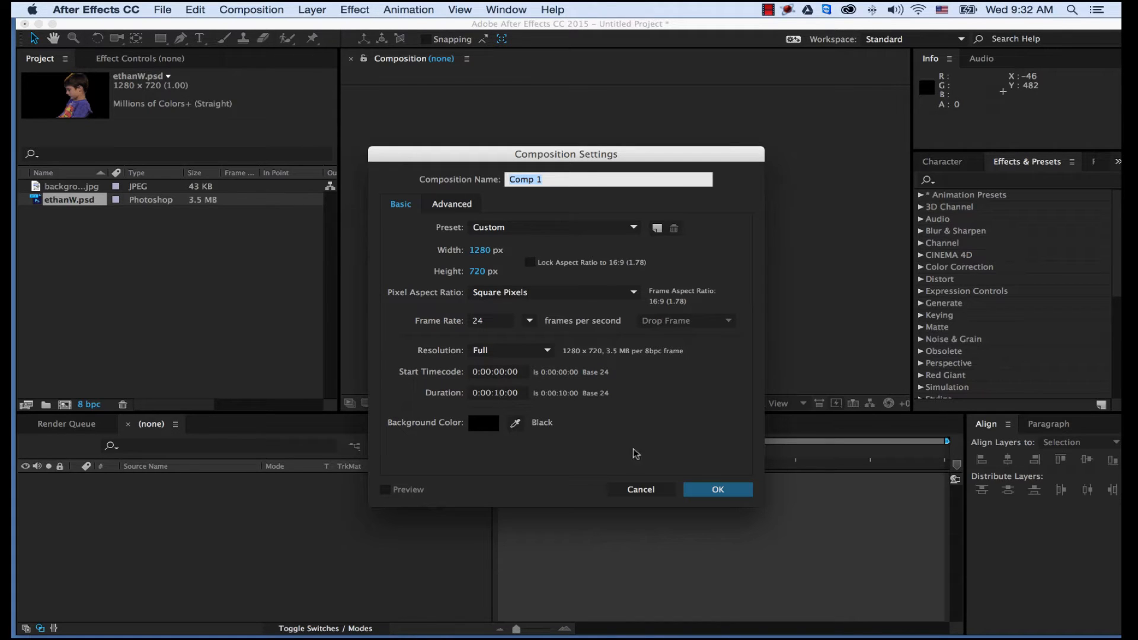
pyautogui.click(718, 491)
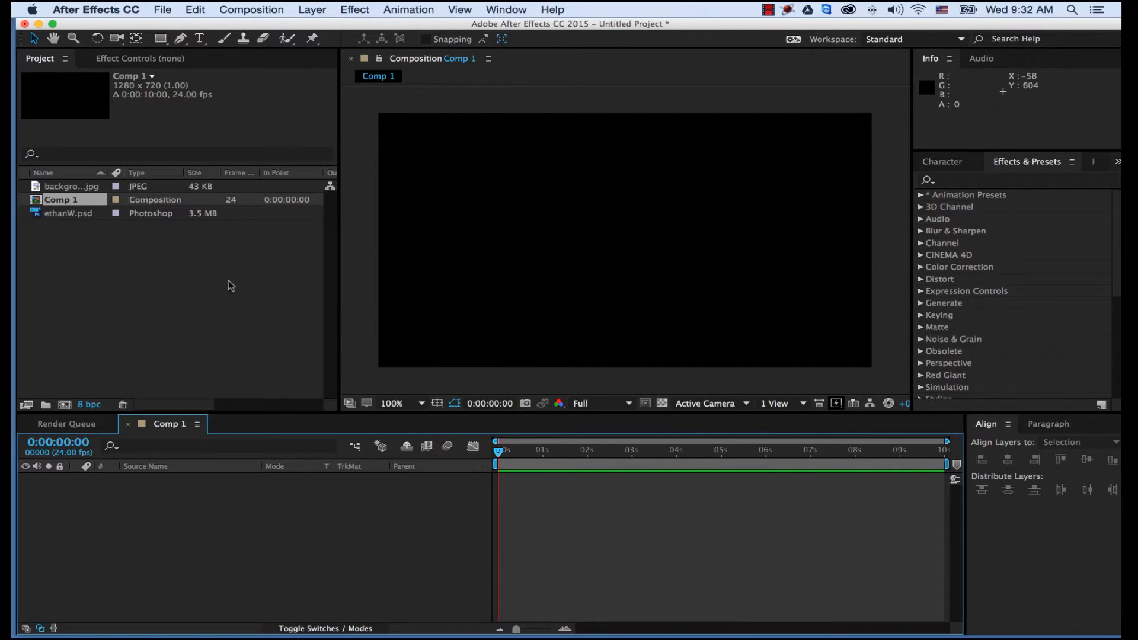
# Add background.jpg to the new composition's timeline as its first layer
pyautogui.click(58, 211)
pyautogui.click(60, 188)
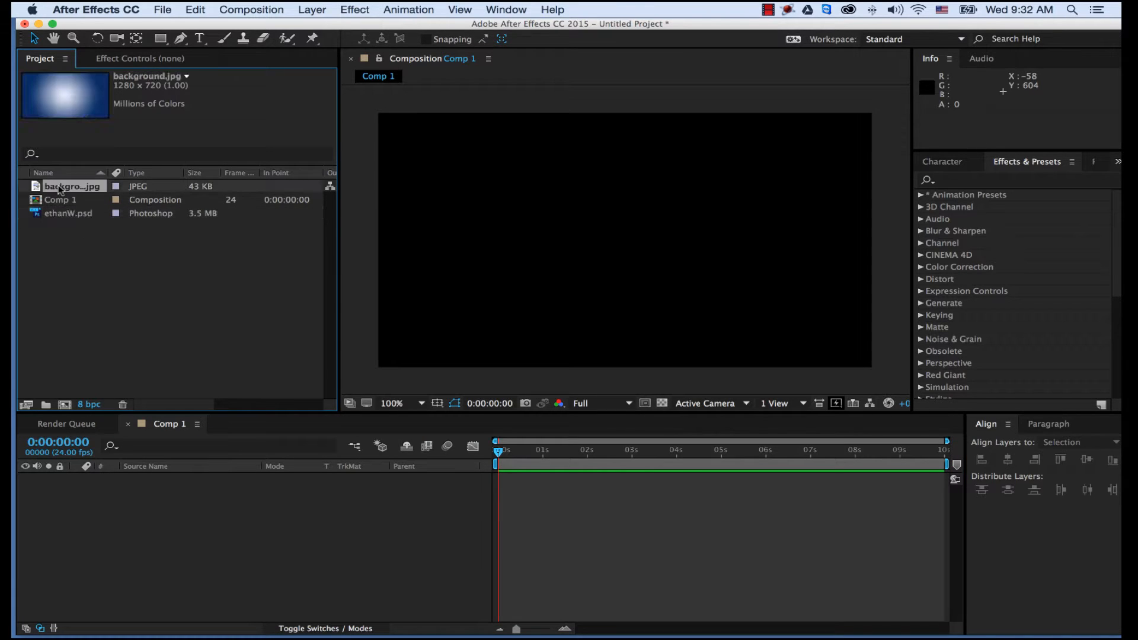
pyautogui.click(58, 213)
pyautogui.click(62, 189)
pyautogui.click(64, 215)
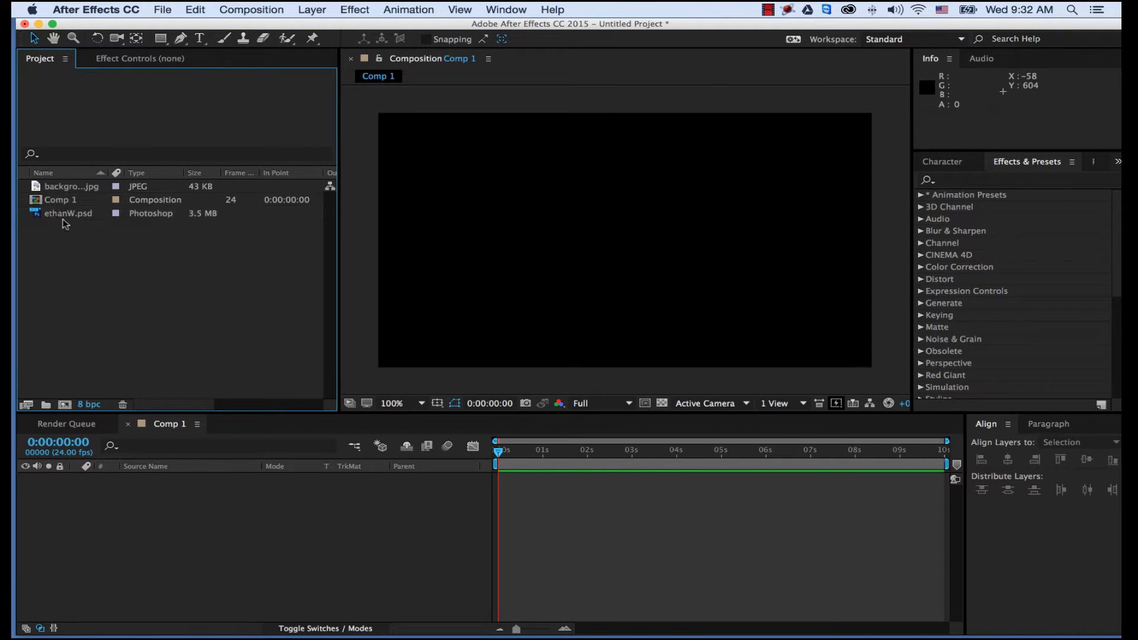
pyautogui.click(59, 188)
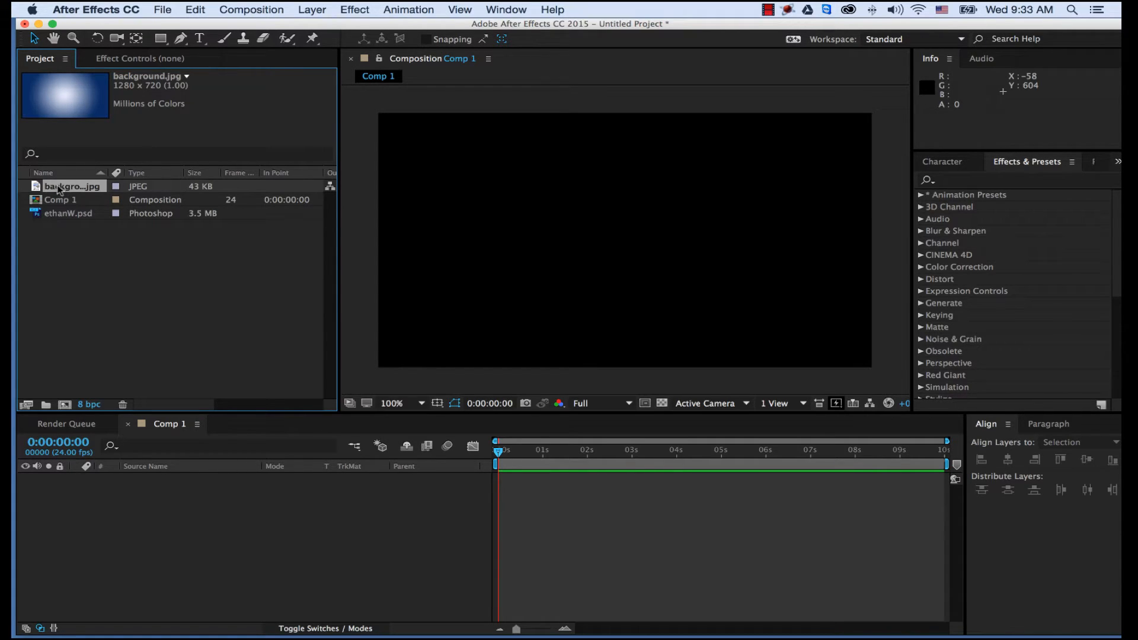
pyautogui.moveTo(64, 190); pyautogui.dragTo(137, 520)
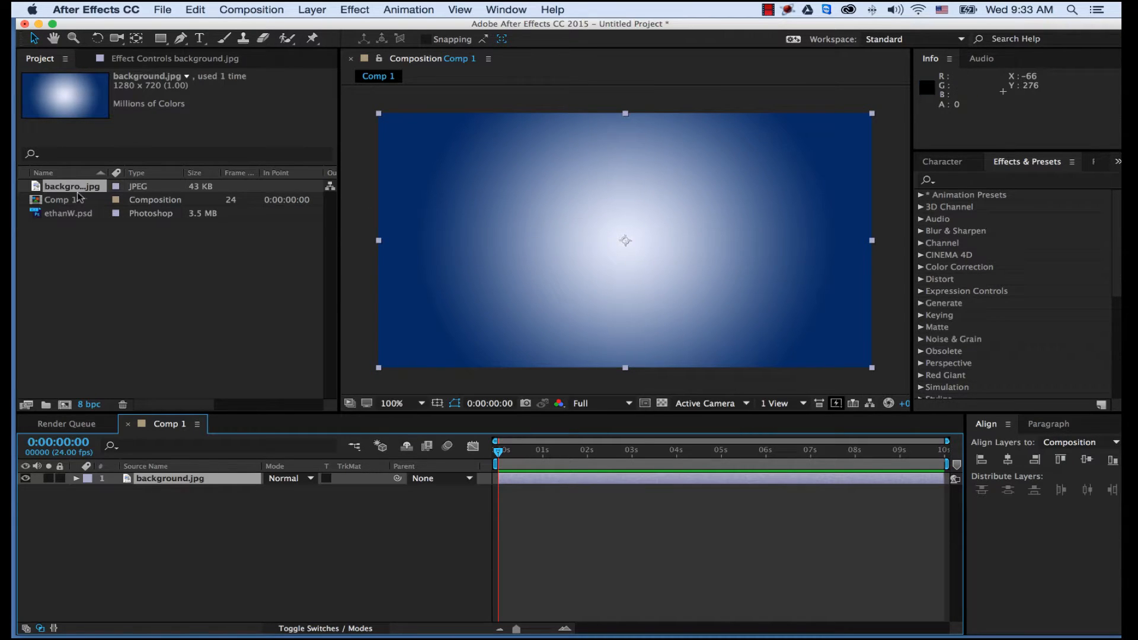
# Place a second copy of background.jpg directly in the composition view, and delete that duplicate layer
pyautogui.moveTo(70, 186); pyautogui.dragTo(695, 251)
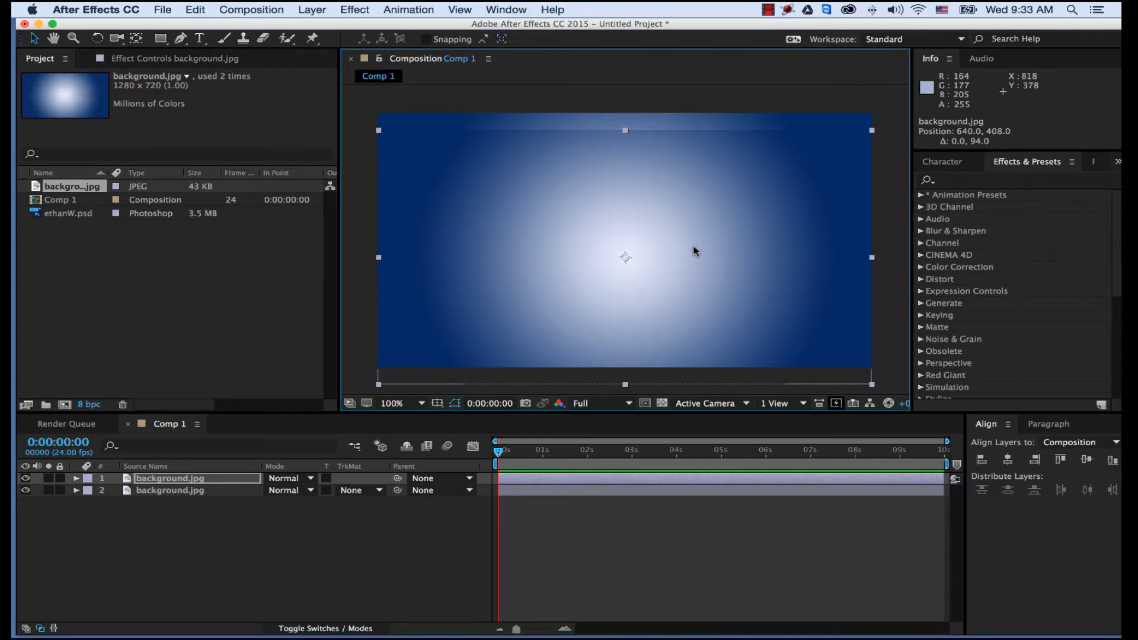
pyautogui.press('Delete')
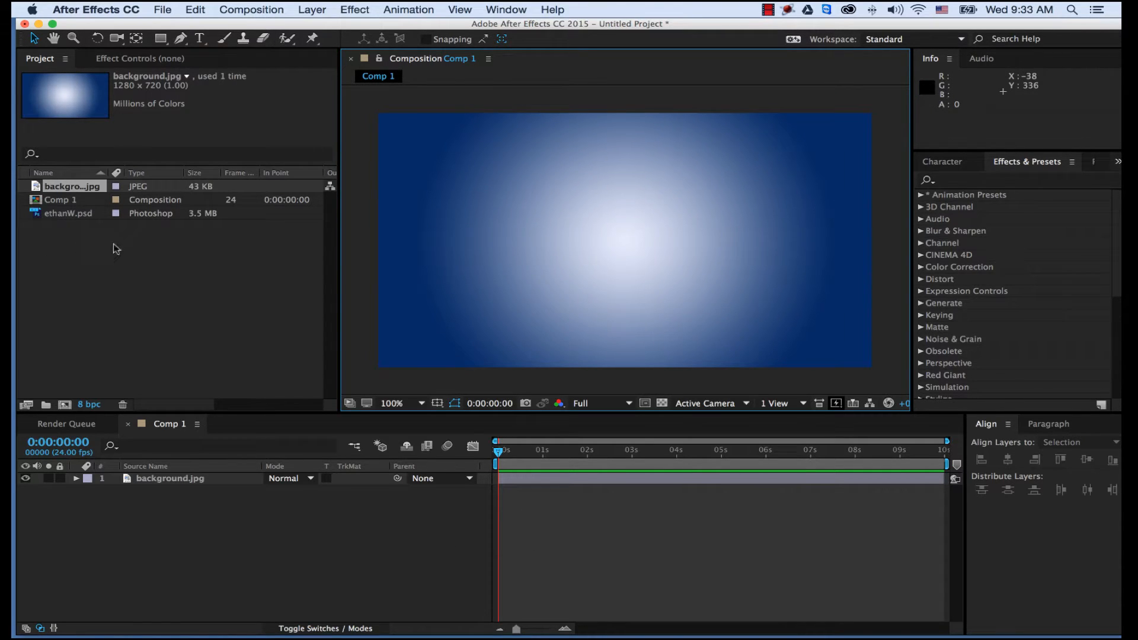
# Examine the transform properties of the background.jpg layer and collapse them again
pyautogui.click(170, 483)
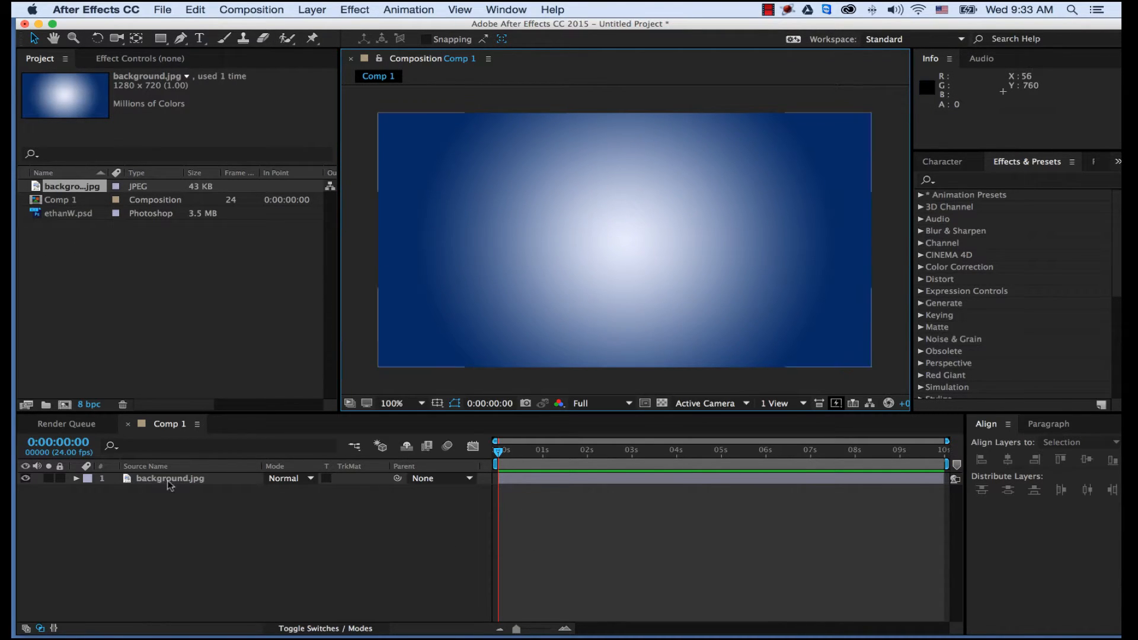
pyautogui.click(143, 485)
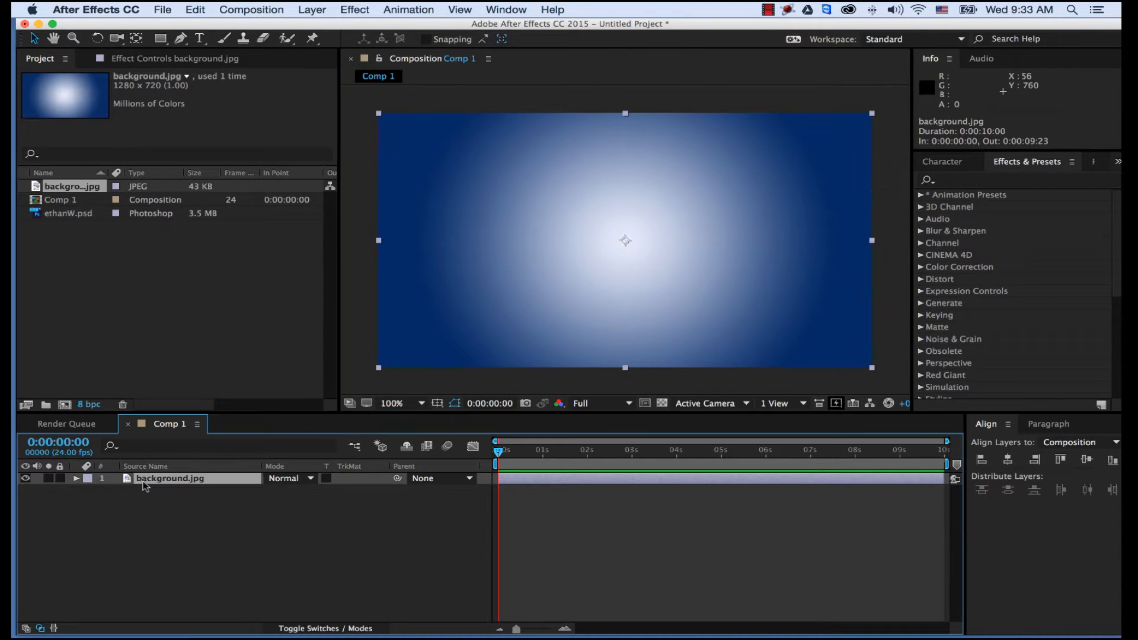
pyautogui.click(77, 479)
pyautogui.click(89, 491)
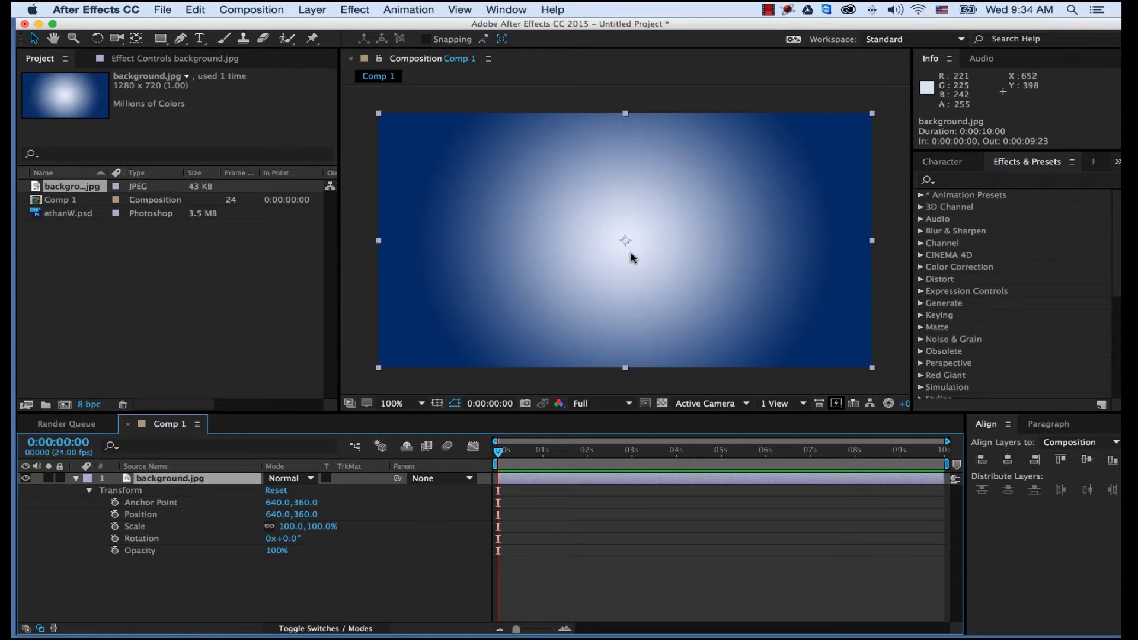
pyautogui.click(427, 446)
pyautogui.click(75, 479)
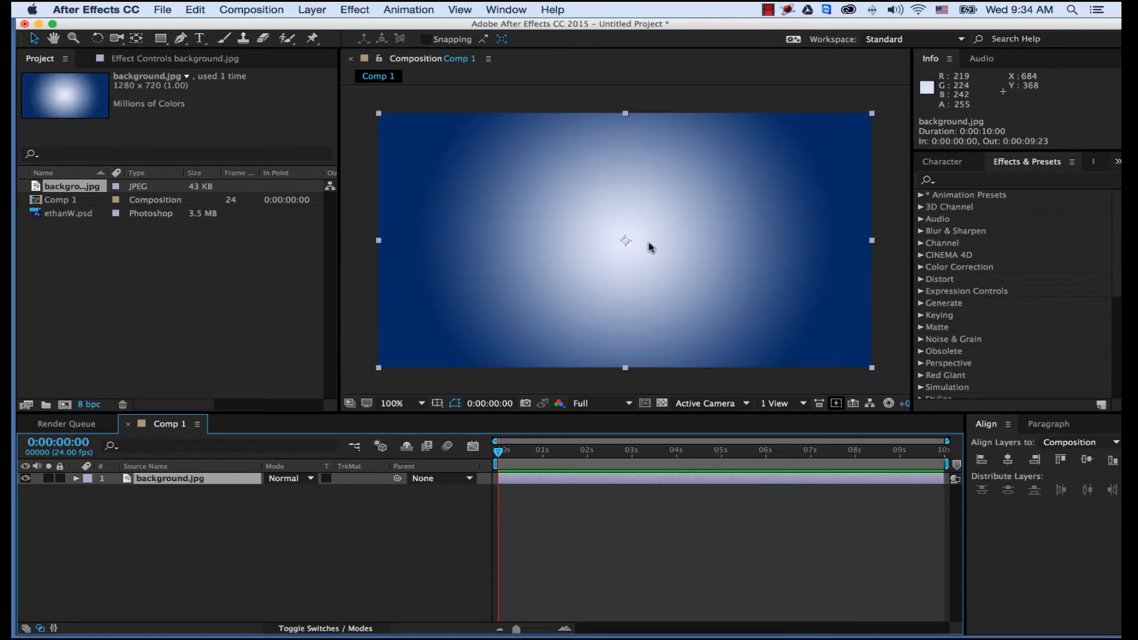
# Add ethanW.psd to the timeline as a layer above background.jpg
pyautogui.click(82, 236)
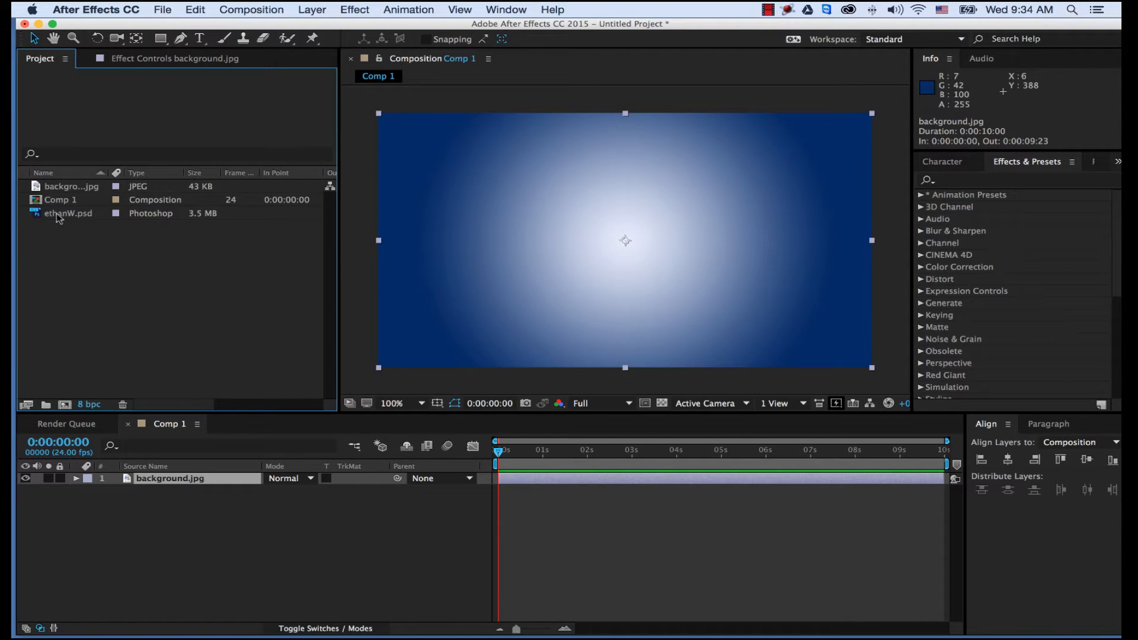
pyautogui.click(56, 213)
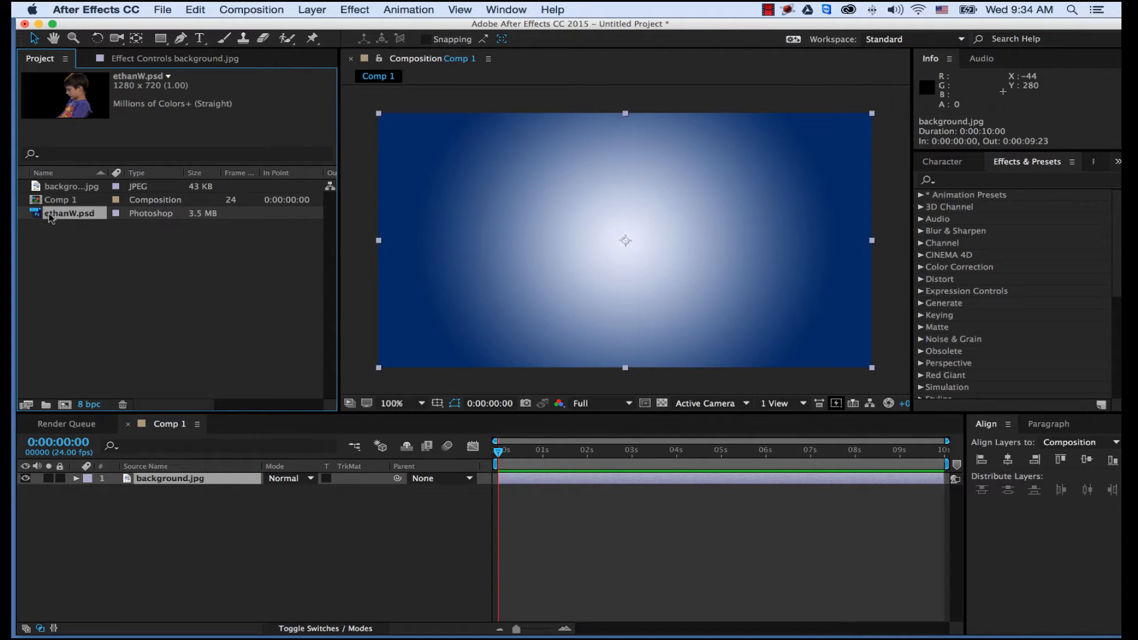
pyautogui.moveTo(51, 217); pyautogui.dragTo(156, 479)
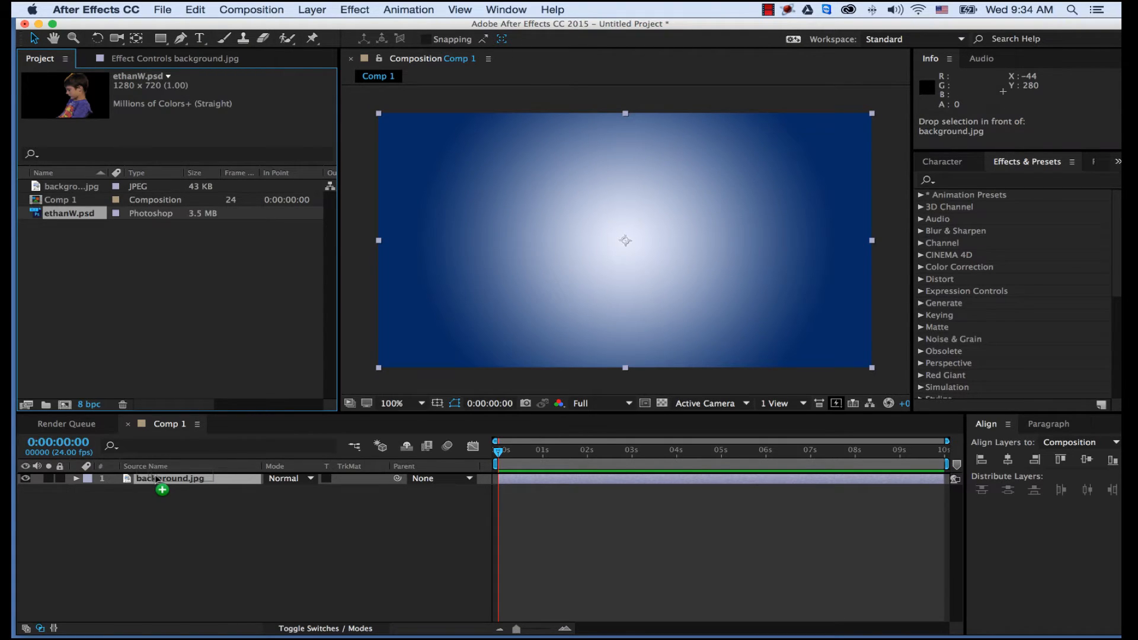
pyautogui.moveTo(155, 479)
pyautogui.mouseDown()
pyautogui.moveTo(145, 476)
pyautogui.moveTo(167, 478)
pyautogui.mouseUp()
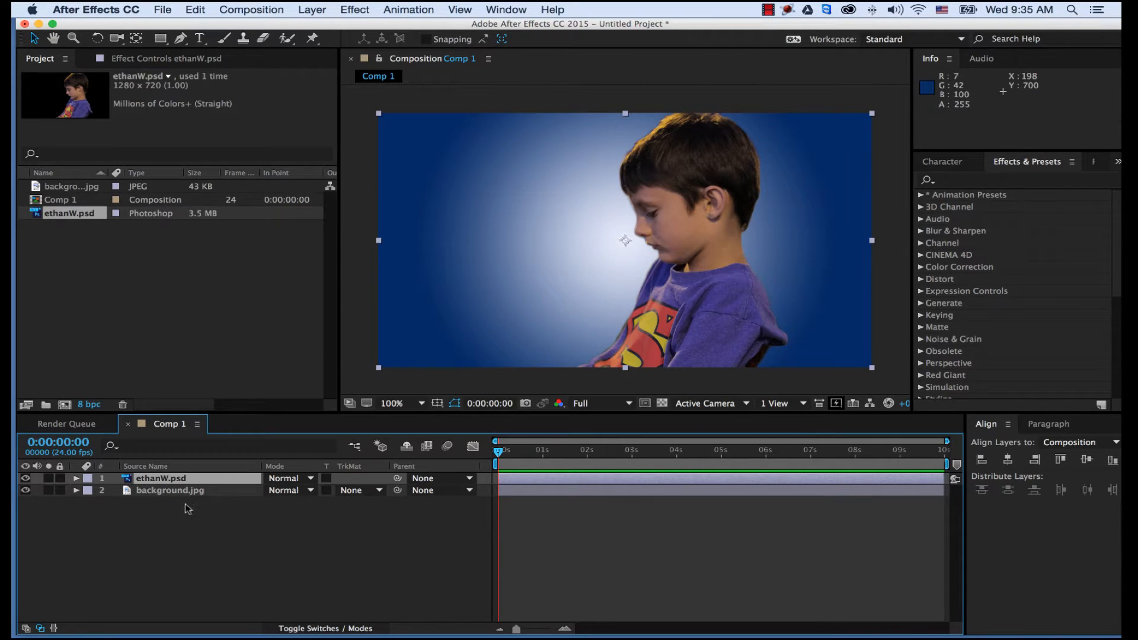
# Examine the transform properties of the ethanW.psd layer and collapse them again
pyautogui.click(76, 479)
pyautogui.click(90, 491)
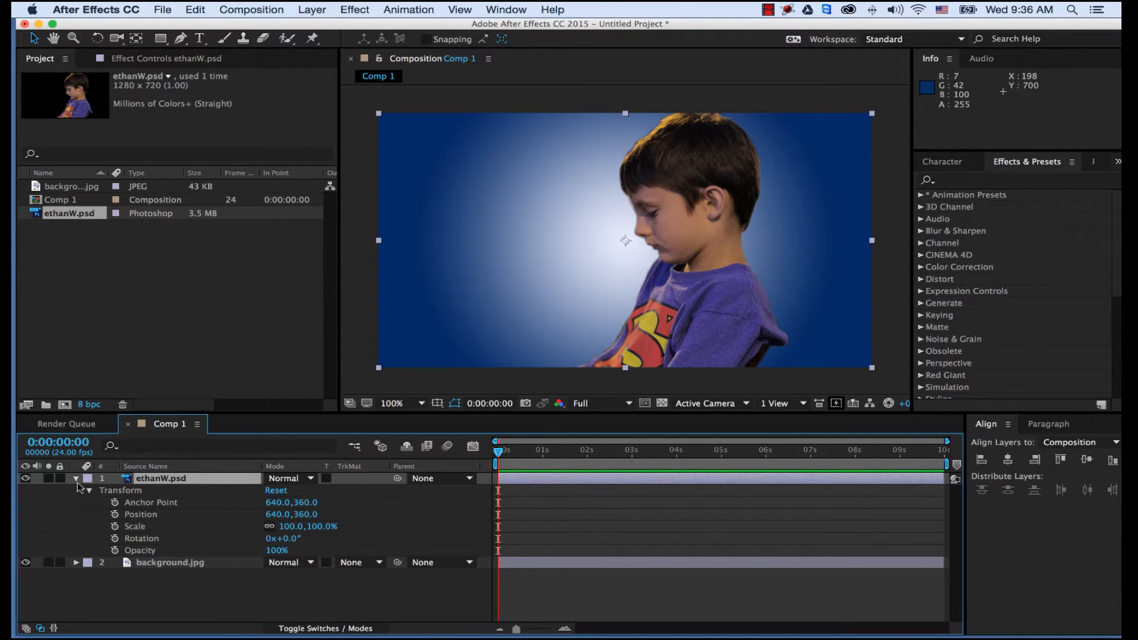
pyautogui.click(76, 479)
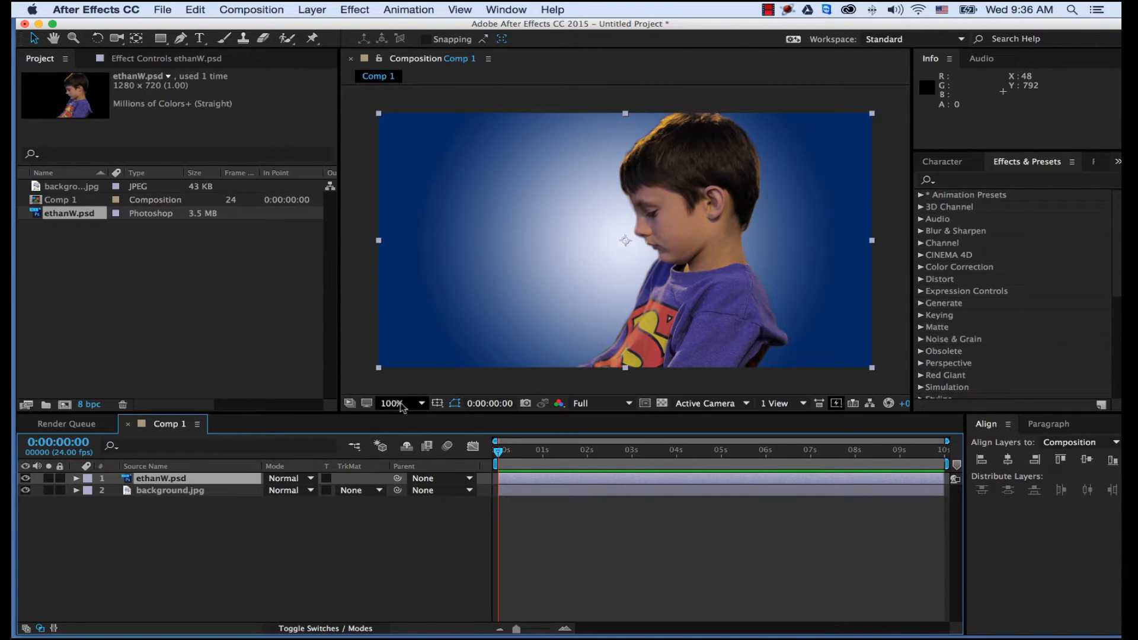
# Show the Title/Action Safe guides over the composition and deselect the ethanW.psd layer
pyautogui.click(438, 404)
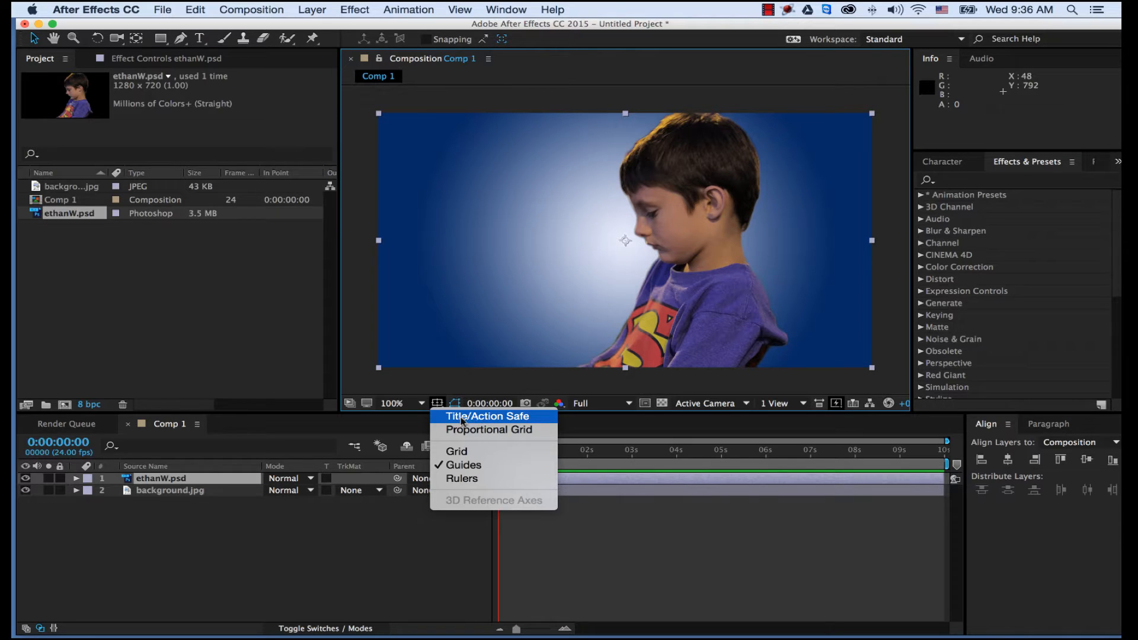
pyautogui.click(479, 417)
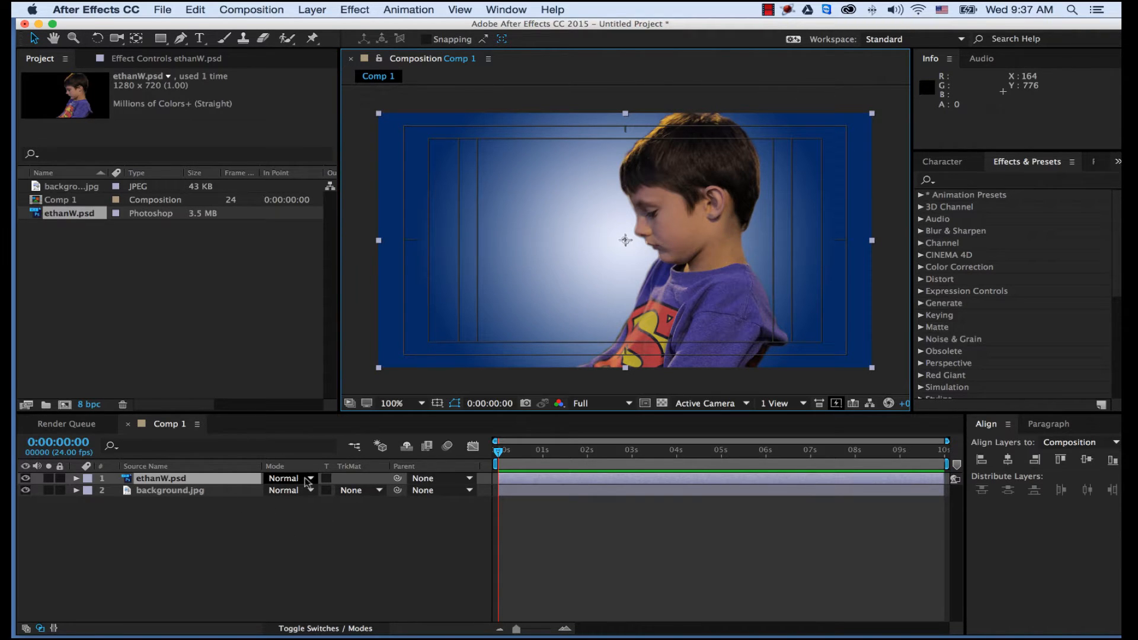
pyautogui.click(308, 532)
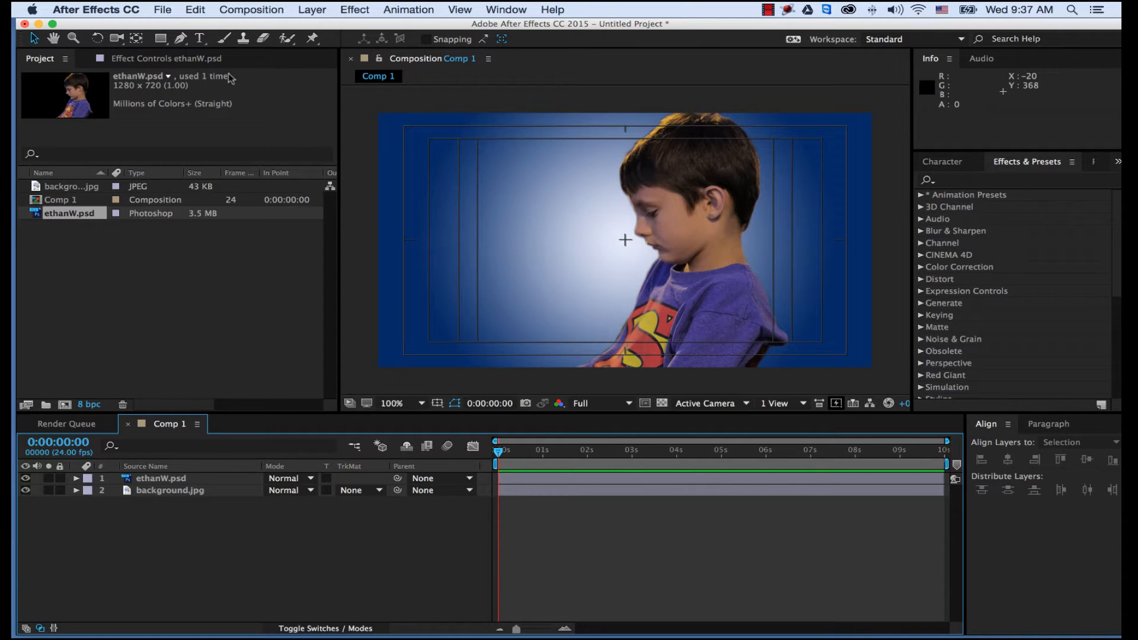
# Draw a rounded rectangle about 564 by 96 px across the lower part of the composition, on its own shape layer with no other layer selected
pyautogui.click(160, 39)
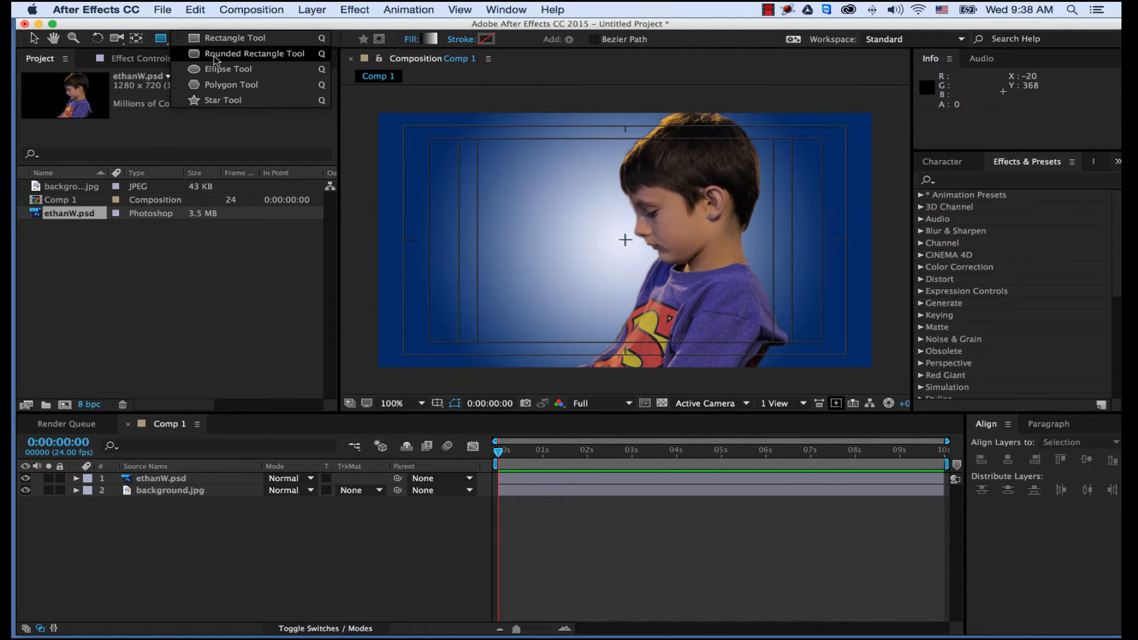
pyautogui.click(260, 539)
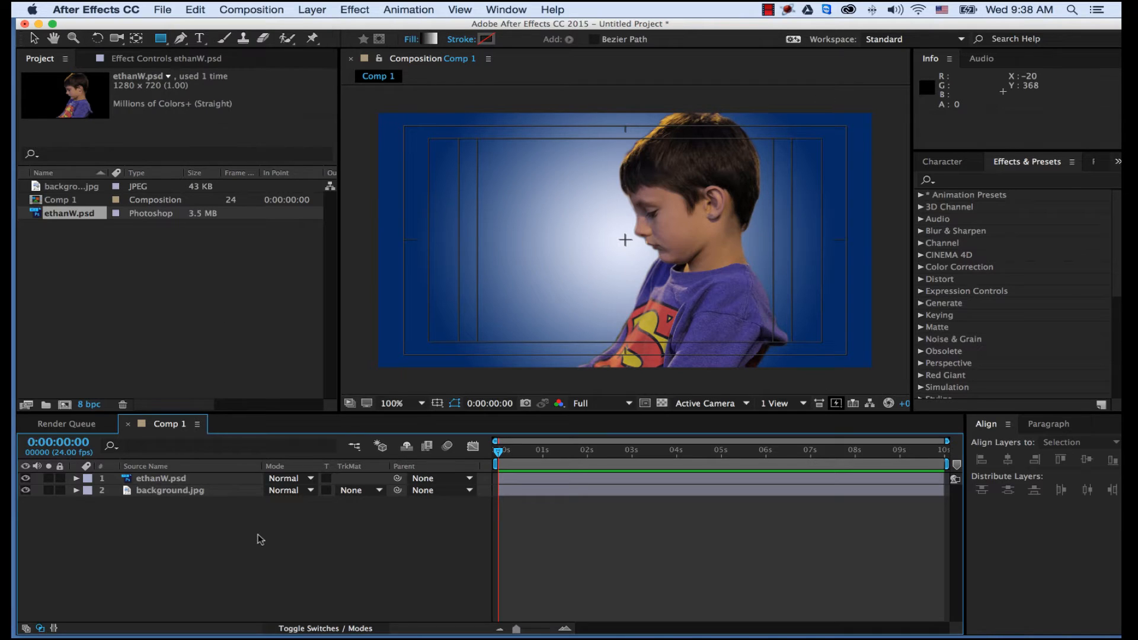
pyautogui.click(161, 40)
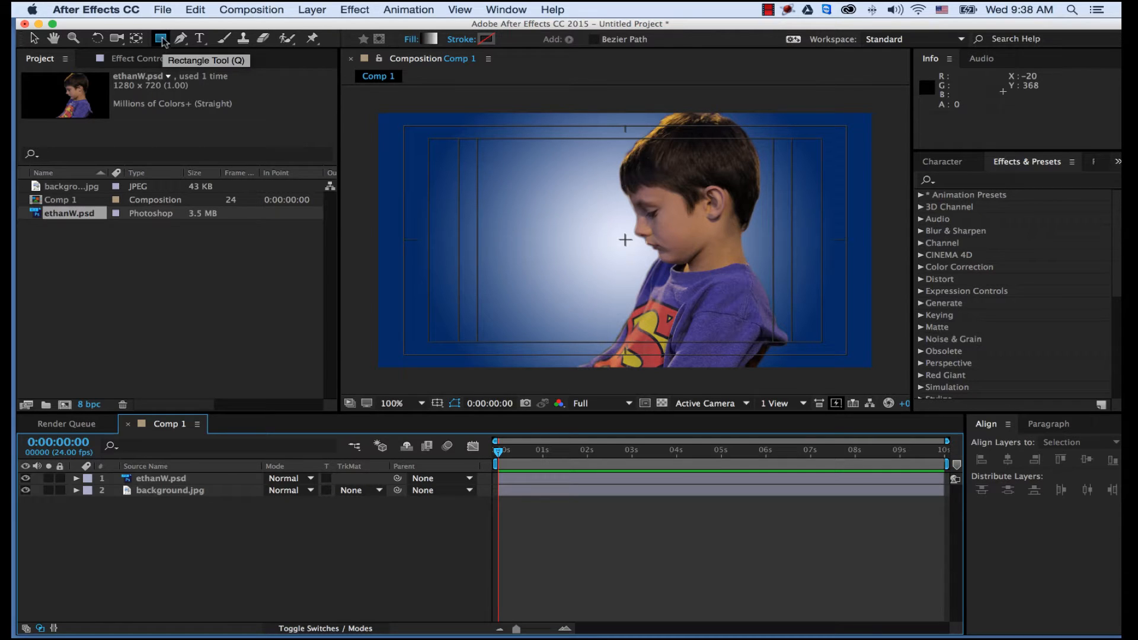
pyautogui.click(164, 479)
pyautogui.click(165, 492)
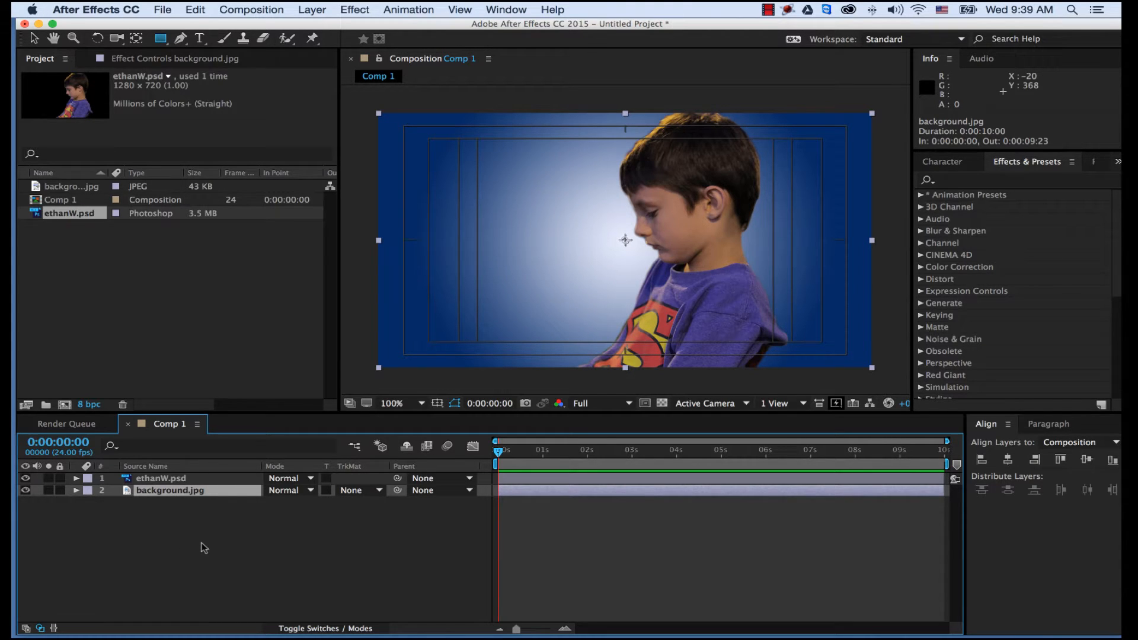
pyautogui.click(166, 536)
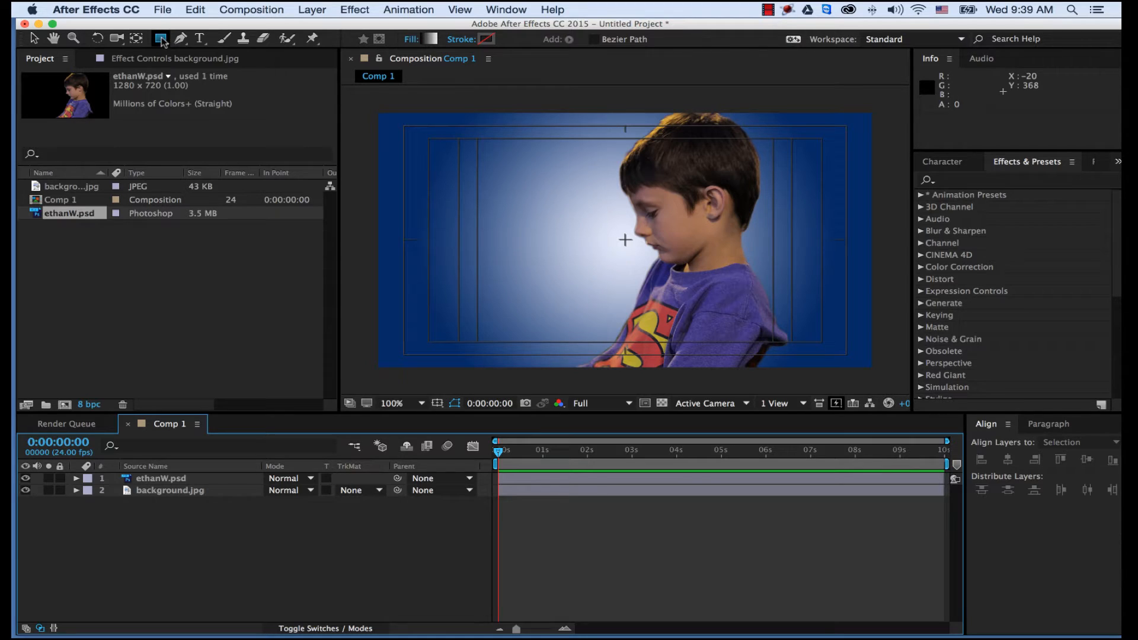
pyautogui.moveTo(163, 42); pyautogui.dragTo(212, 56)
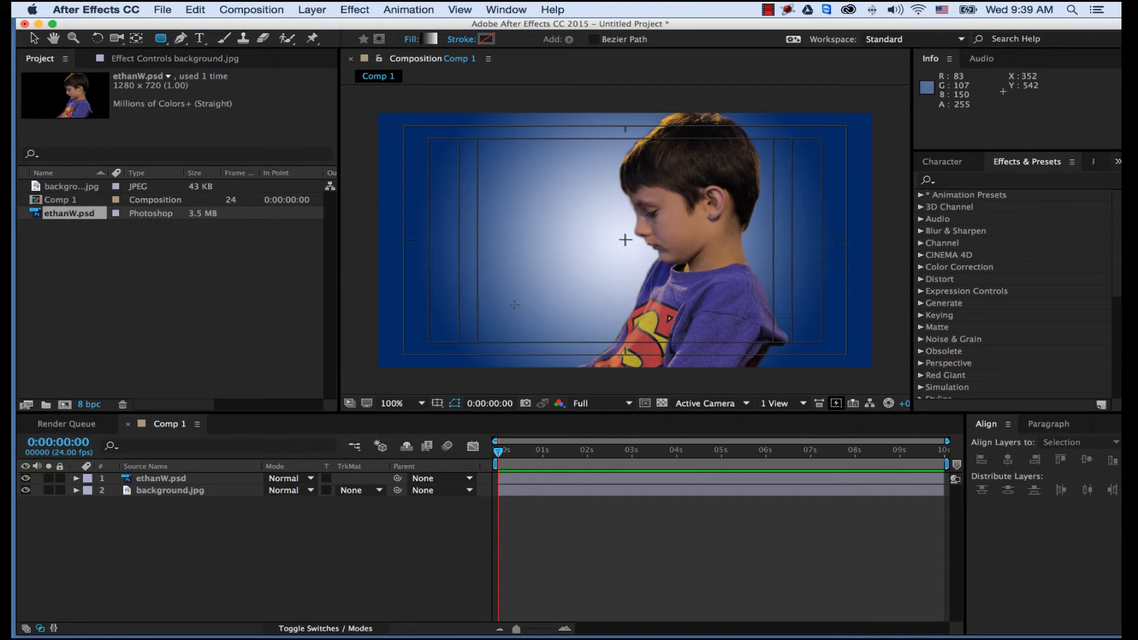
pyautogui.moveTo(518, 305); pyautogui.dragTo(726, 340)
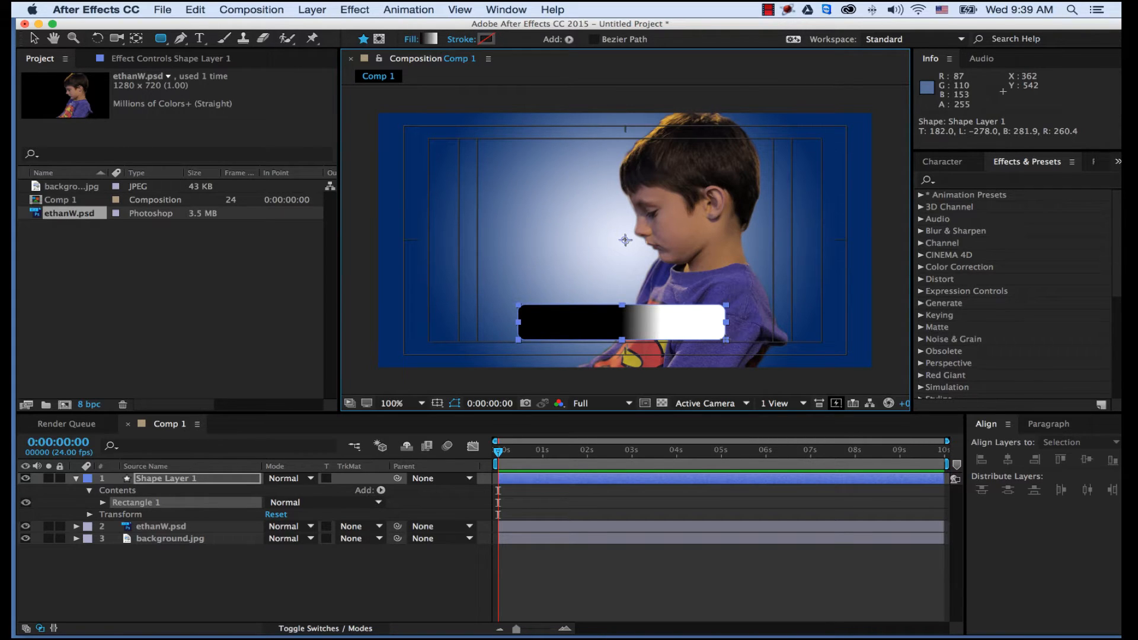
pyautogui.moveTo(726, 340); pyautogui.dragTo(736, 338)
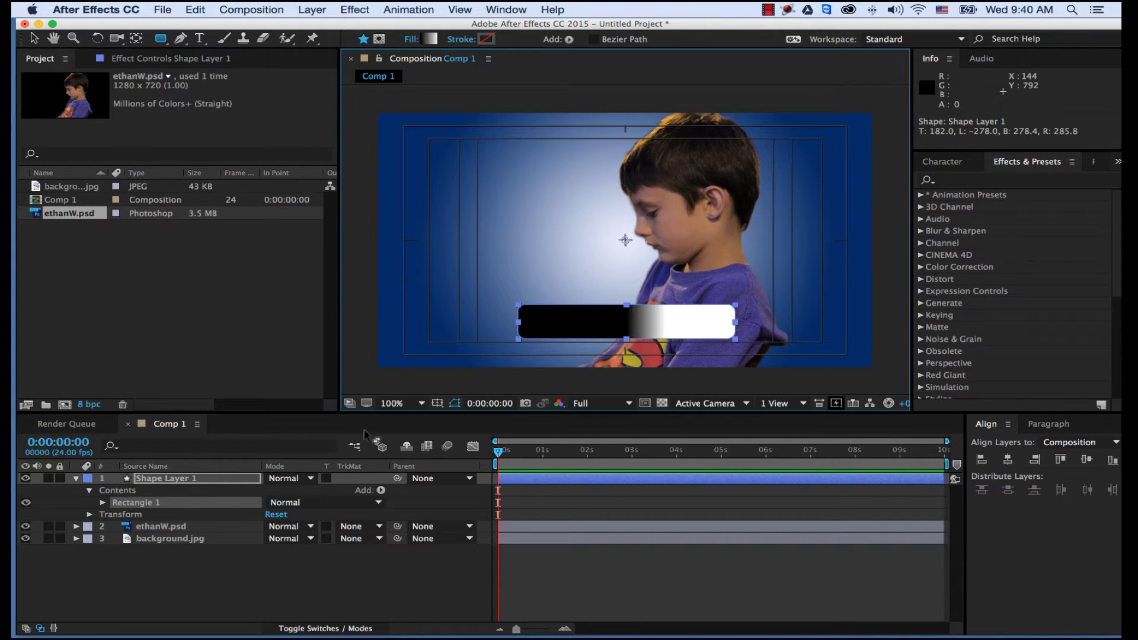
# Move the rounded rectangle's shape layer down about 28 px to position 638, 388
pyautogui.click(159, 483)
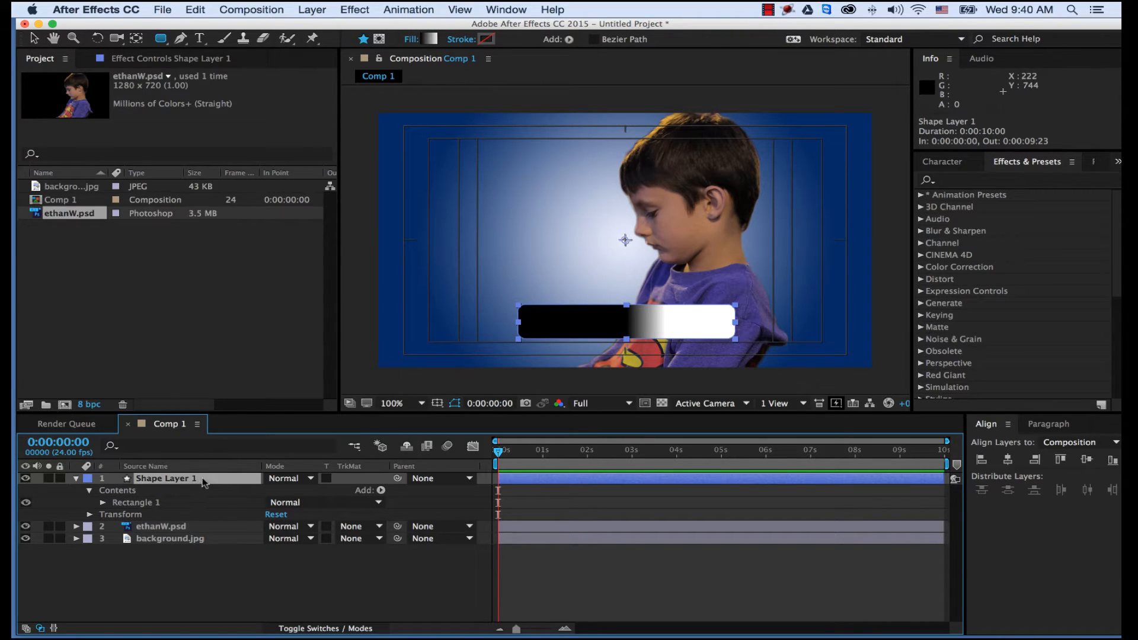
pyautogui.click(34, 40)
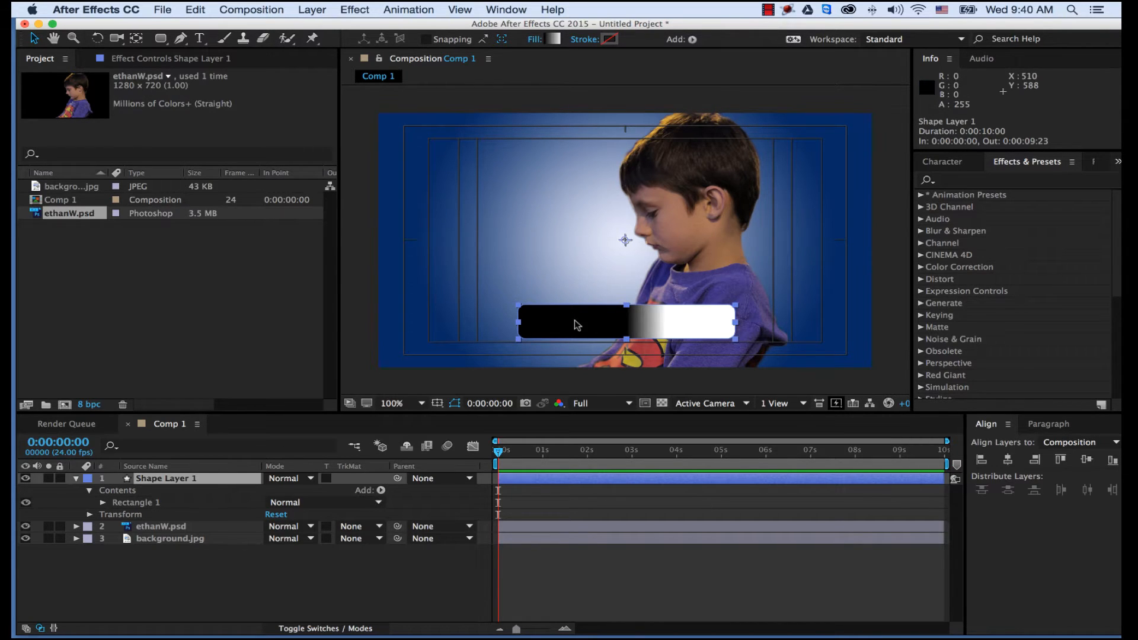
pyautogui.moveTo(588, 324)
pyautogui.mouseDown()
pyautogui.moveTo(557, 275)
pyautogui.moveTo(499, 242)
pyautogui.moveTo(622, 265)
pyautogui.moveTo(592, 307)
pyautogui.moveTo(608, 328)
pyautogui.moveTo(646, 301)
pyautogui.moveTo(584, 318)
pyautogui.moveTo(587, 335)
pyautogui.mouseUp()
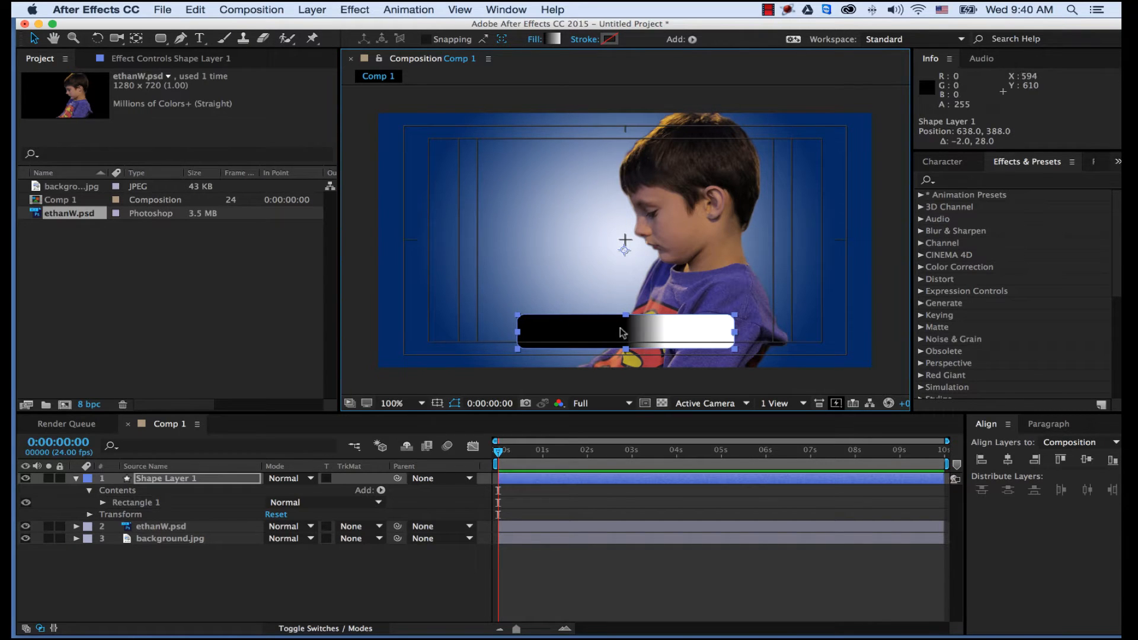
# Try scaling the ethanW.psd layer down from its upper corner in the composition and undo the scaling
pyautogui.click(169, 480)
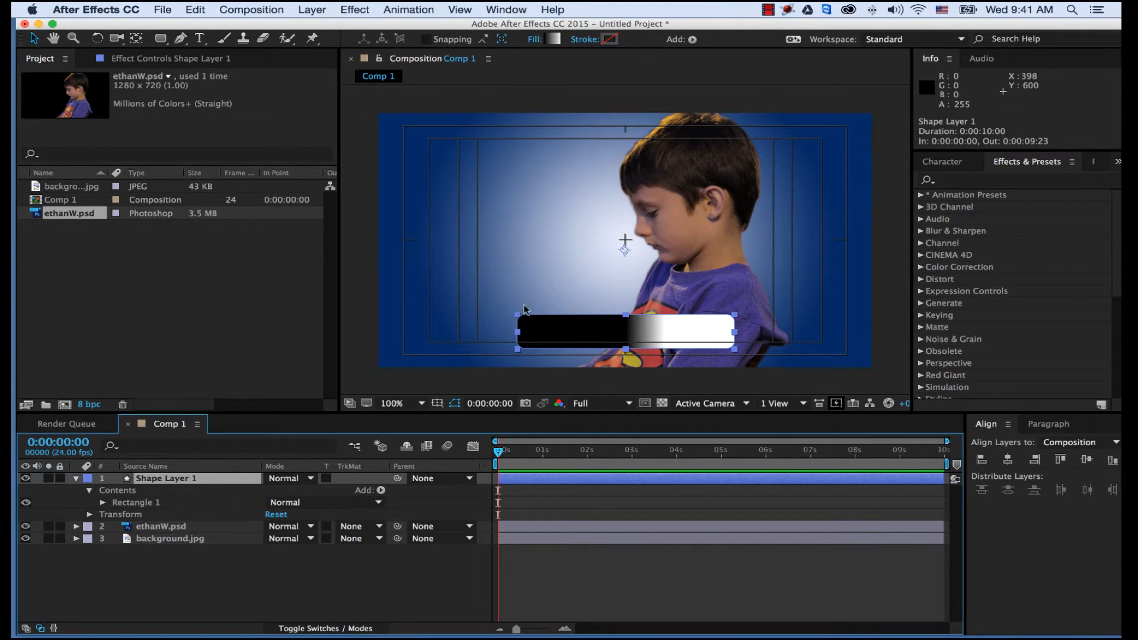
pyautogui.click(528, 272)
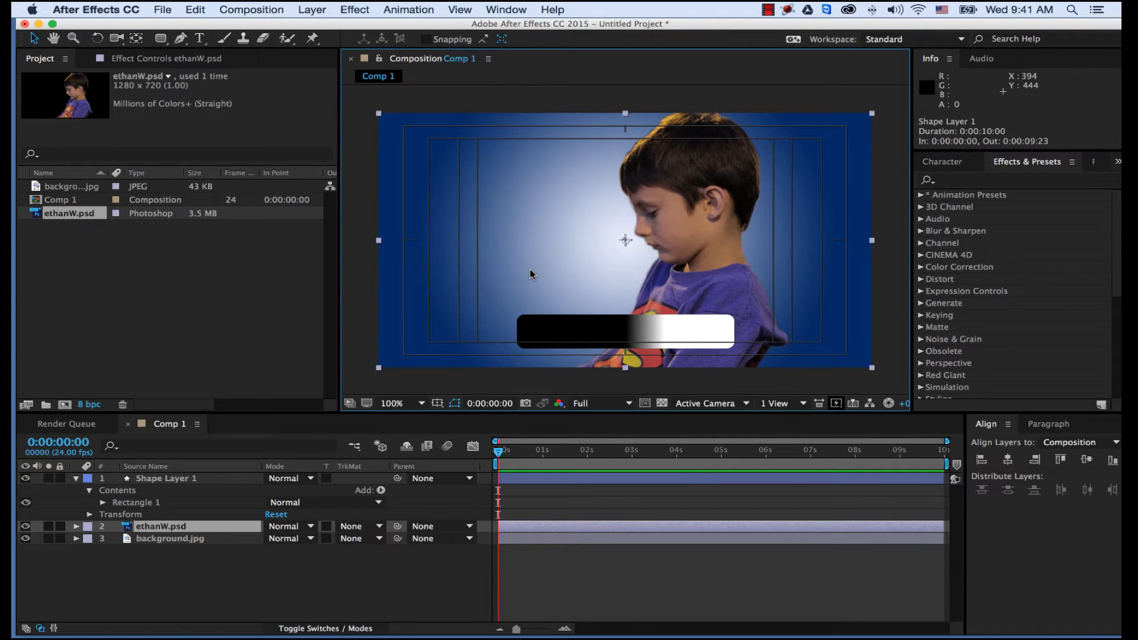
pyautogui.click(412, 579)
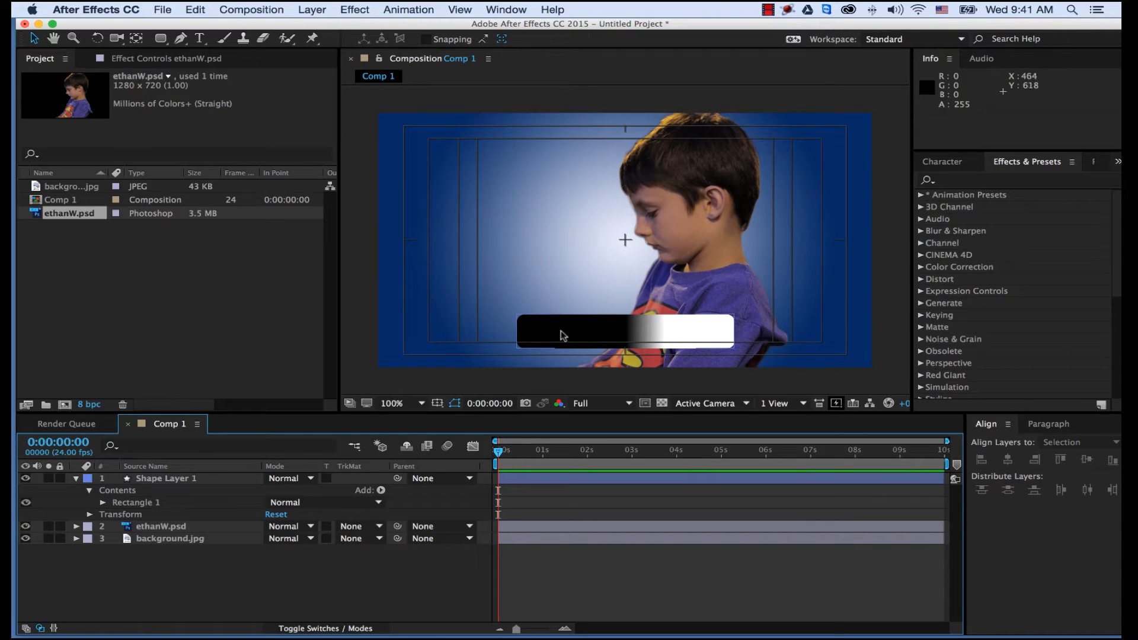
pyautogui.click(727, 322)
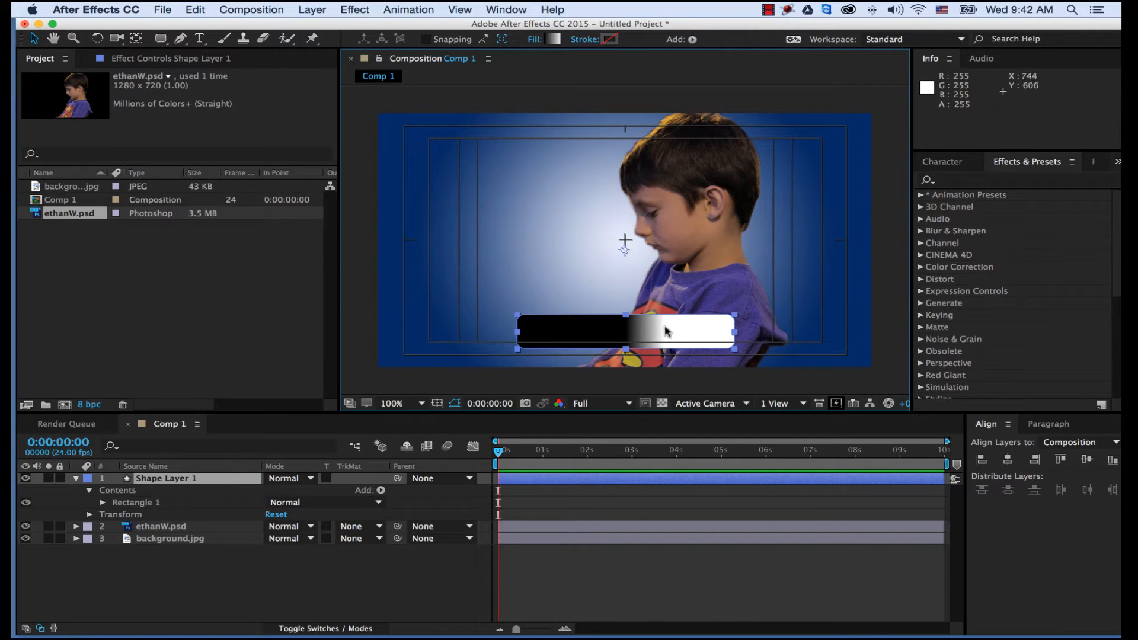
pyautogui.click(709, 255)
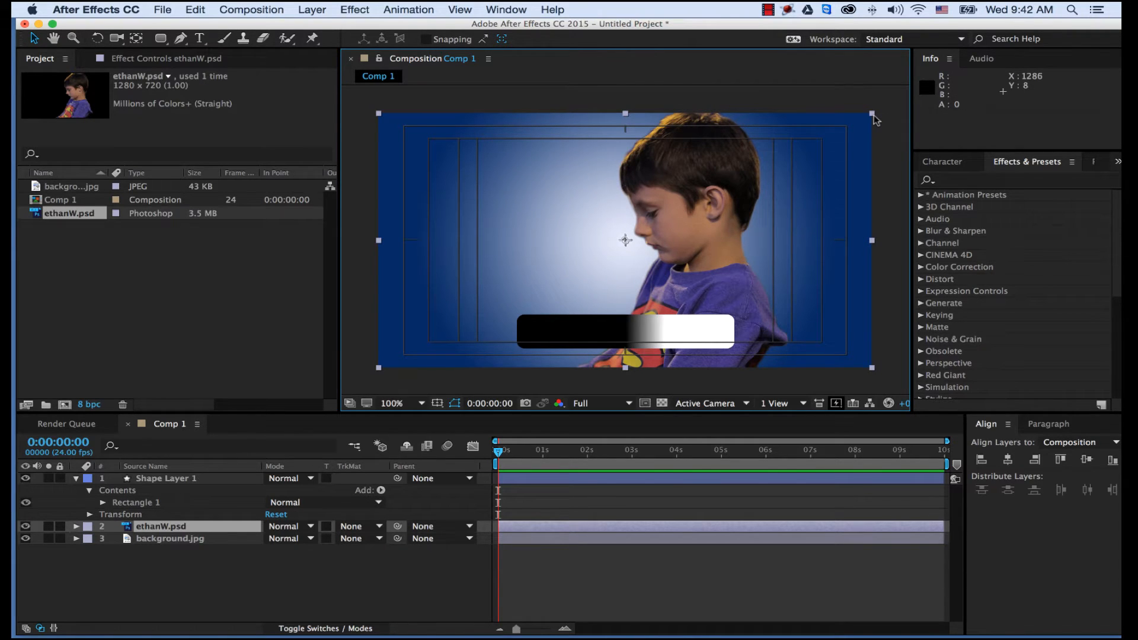
pyautogui.moveTo(875, 119); pyautogui.dragTo(820, 160)
pyautogui.press('super+z')
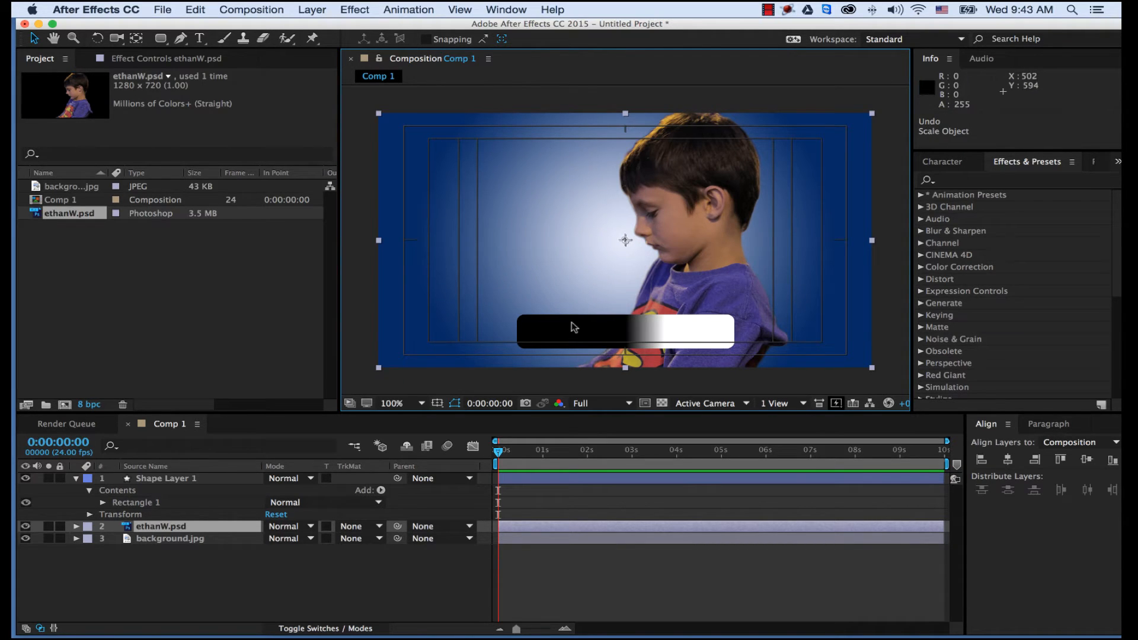
# Preview the None, Solid Color, Linear Gradient and Radial Gradient fills on Shape Layer 1 and apply Solid Color
pyautogui.click(175, 478)
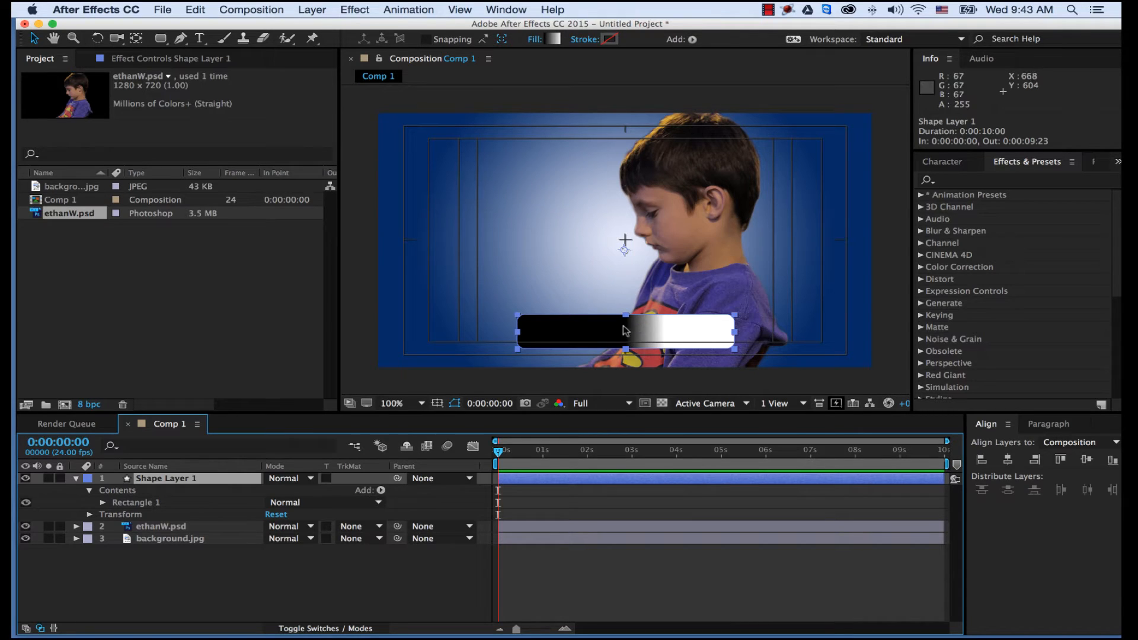
pyautogui.click(535, 40)
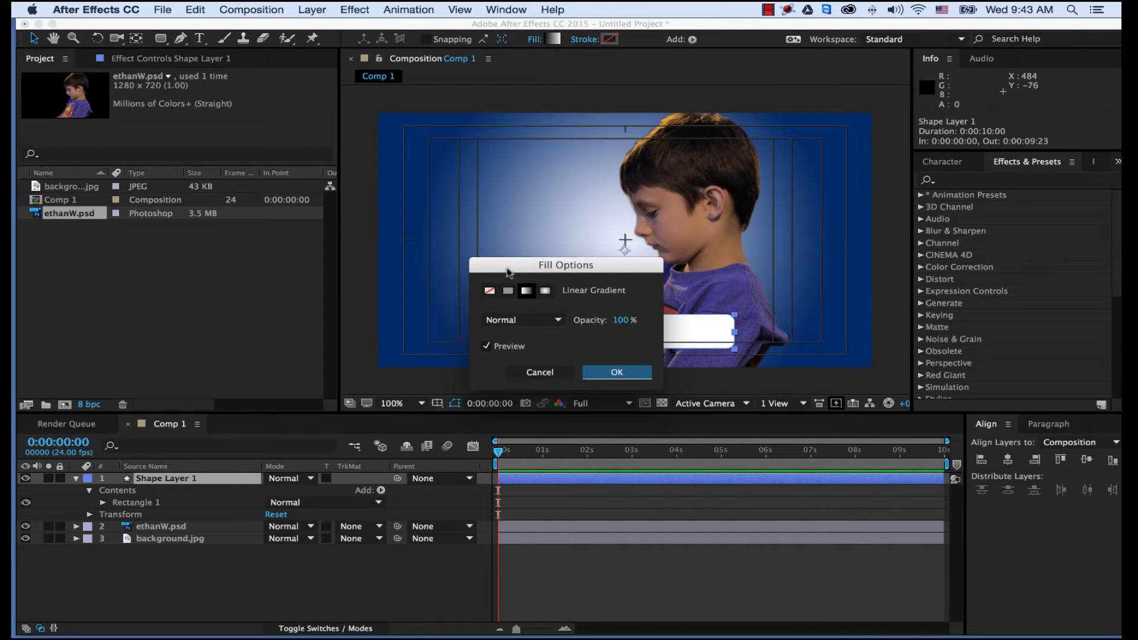
pyautogui.moveTo(507, 273); pyautogui.dragTo(469, 177)
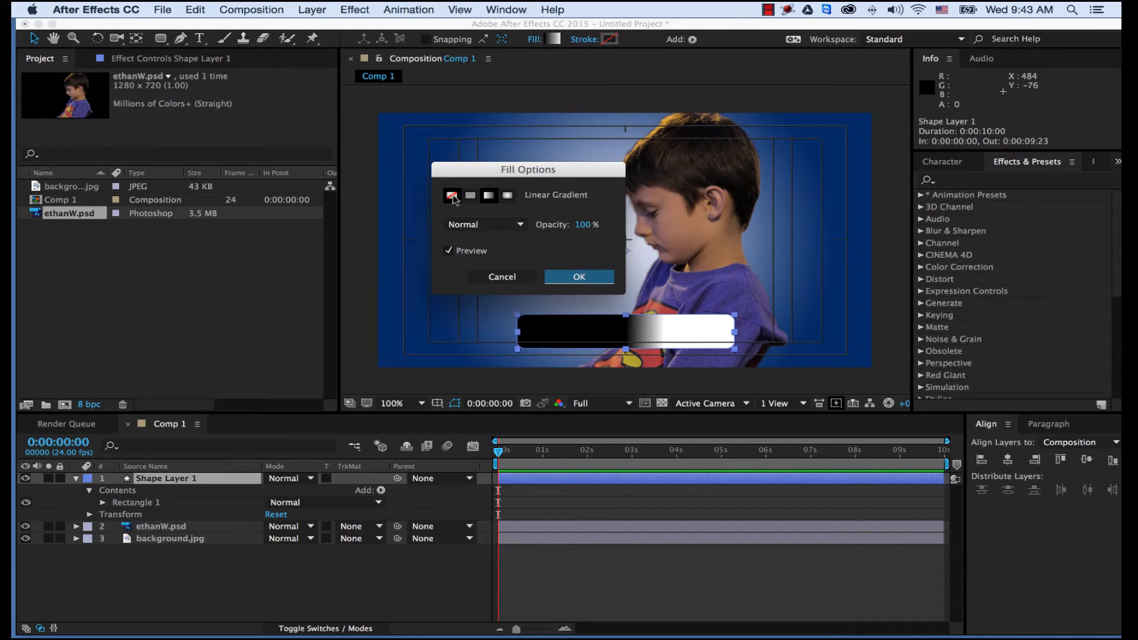
pyautogui.click(453, 196)
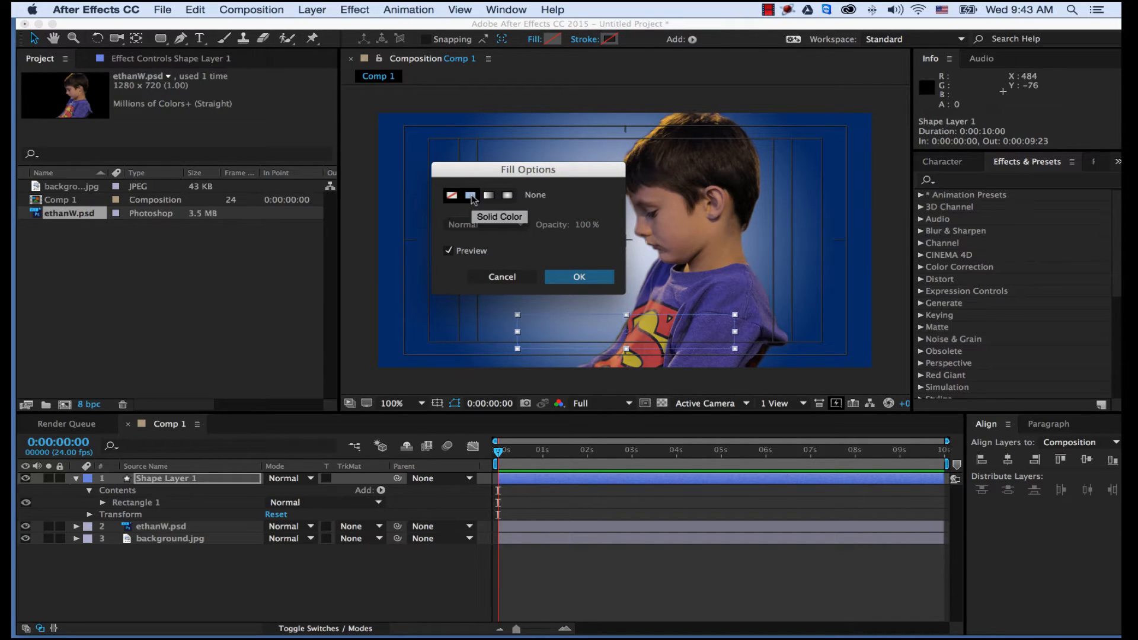
pyautogui.click(471, 194)
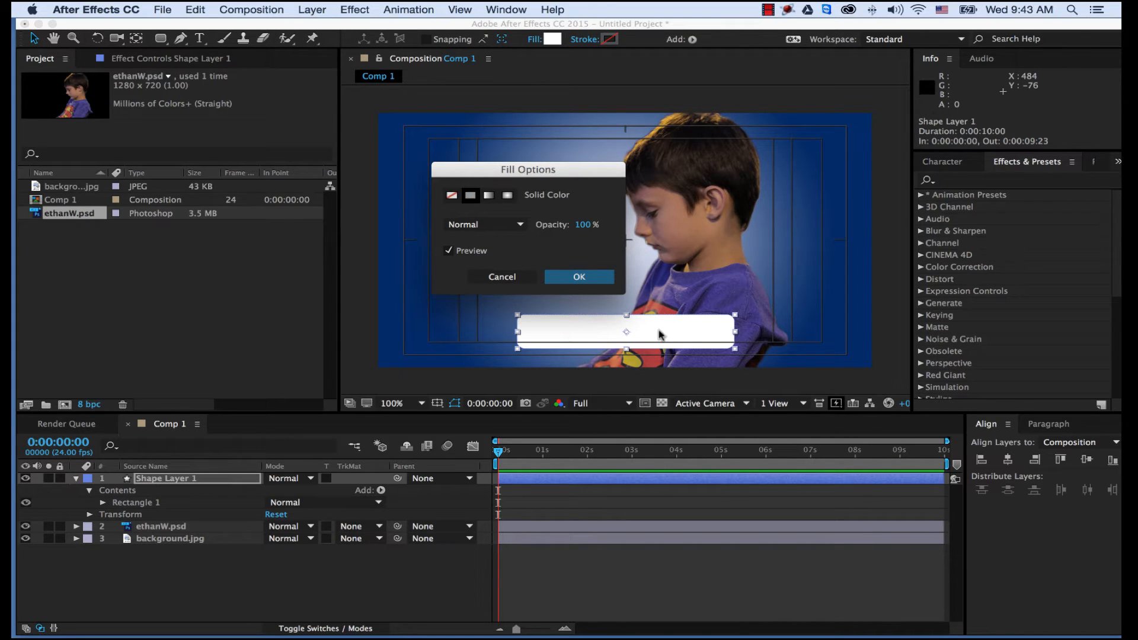
pyautogui.click(489, 195)
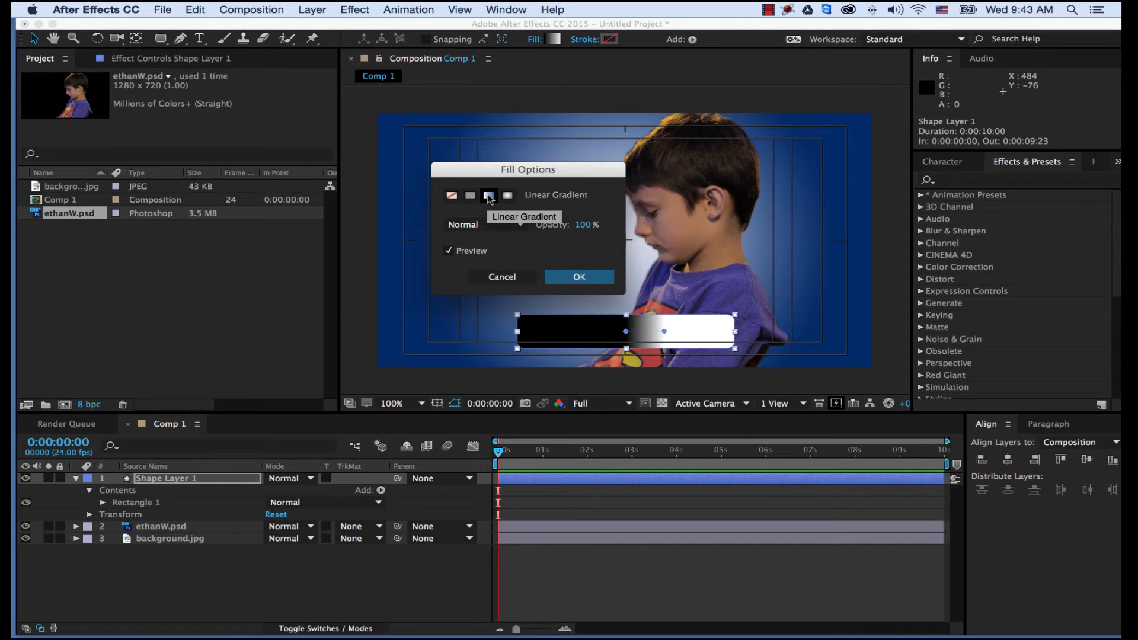
pyautogui.click(508, 196)
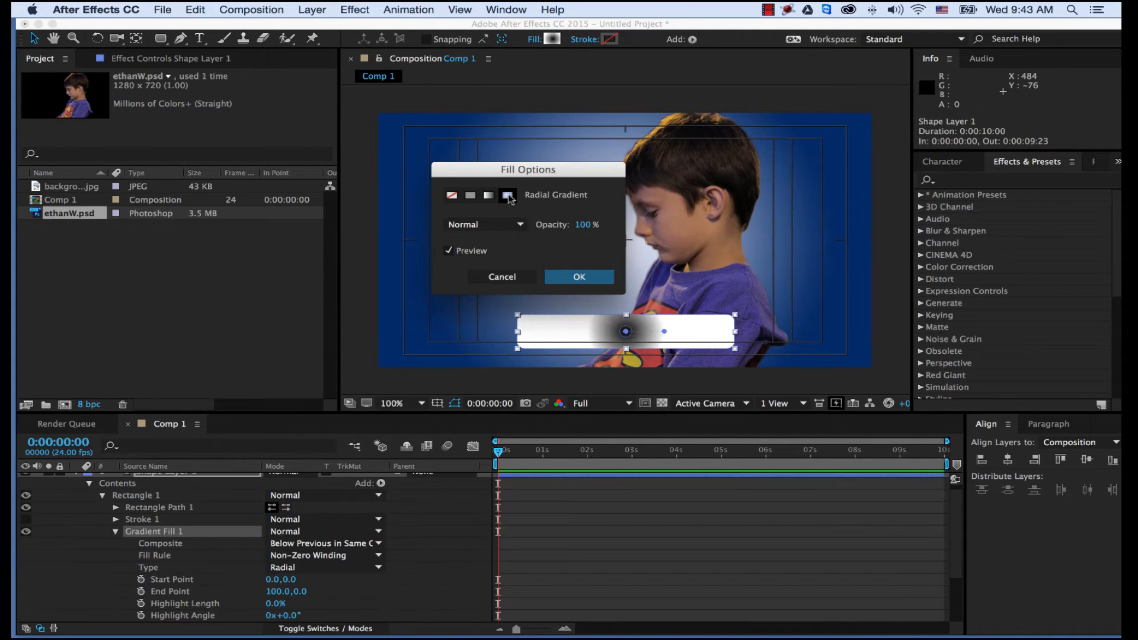
pyautogui.click(470, 196)
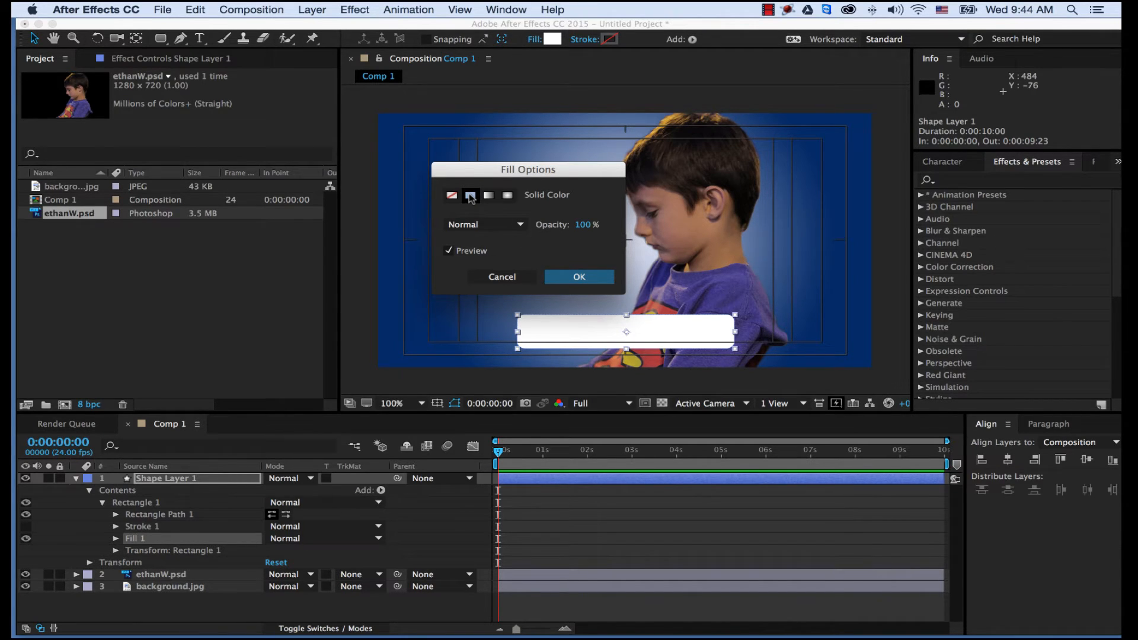
pyautogui.click(579, 277)
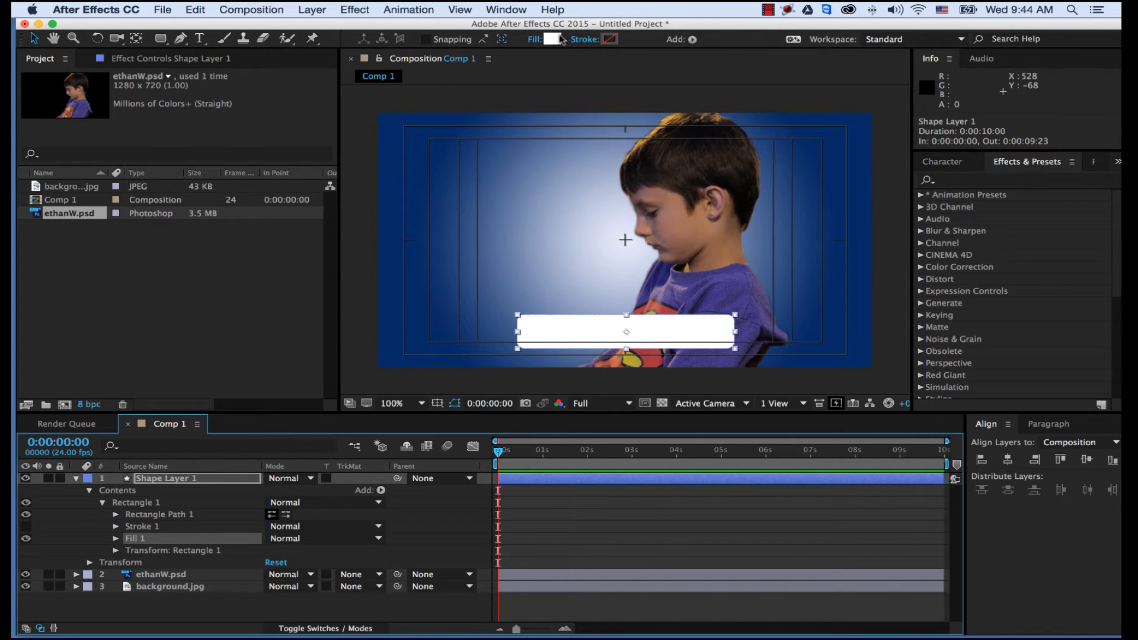
# Sample the yellow of the shirt's emblem for the rectangle's fill and brighten the colour to C7BB33
pyautogui.click(554, 40)
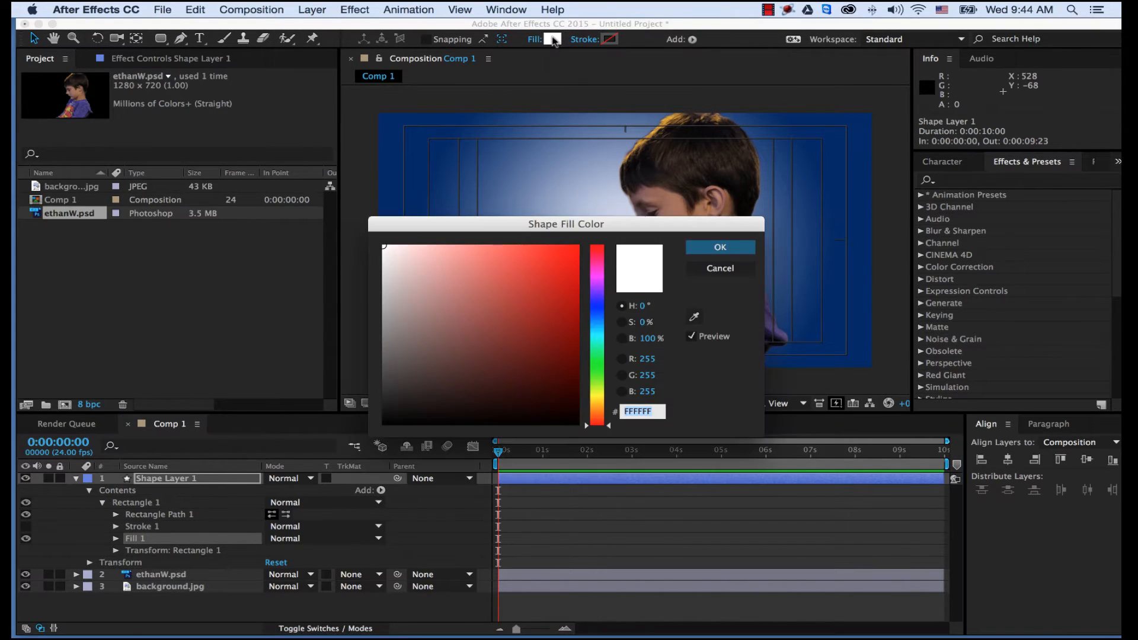
pyautogui.moveTo(620, 226); pyautogui.dragTo(372, 89)
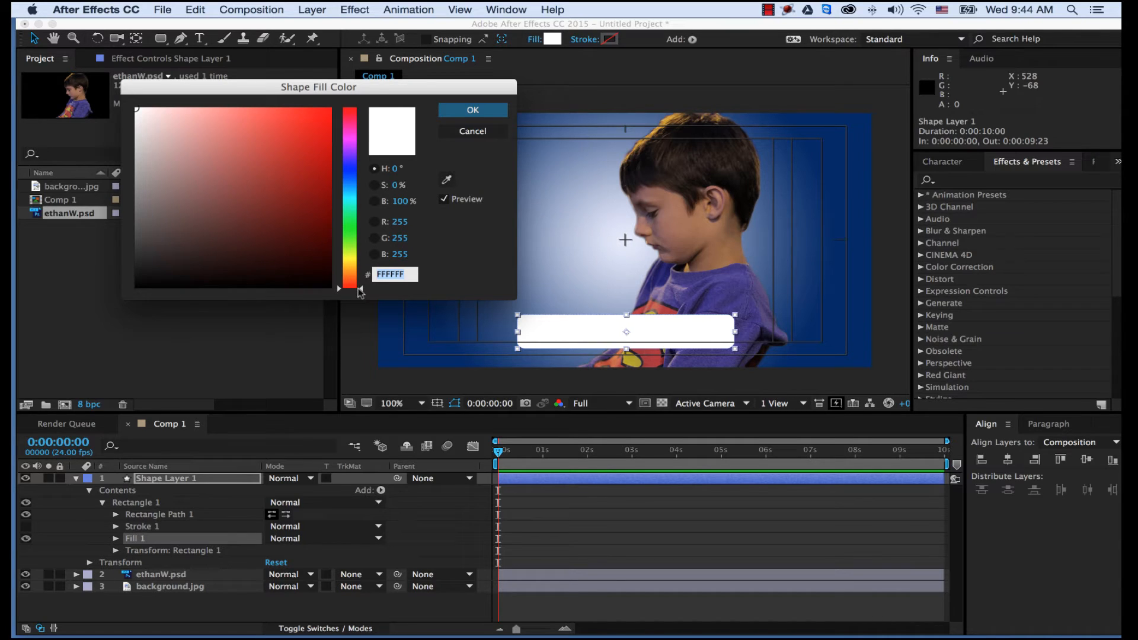
pyautogui.moveTo(362, 293); pyautogui.dragTo(365, 263)
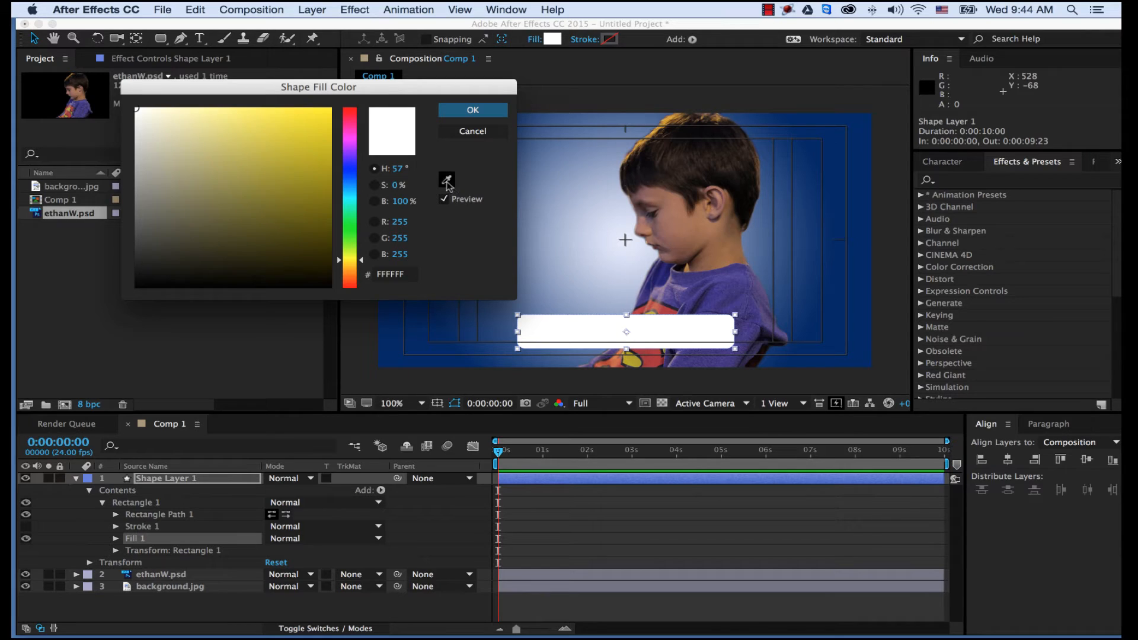
pyautogui.click(447, 180)
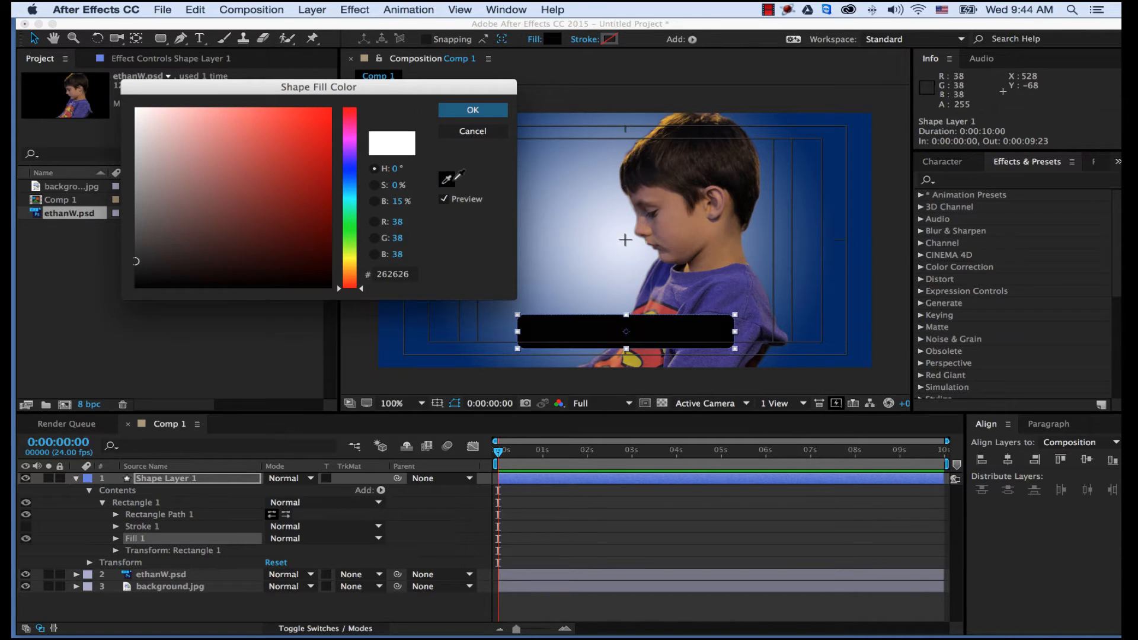
pyautogui.click(634, 286)
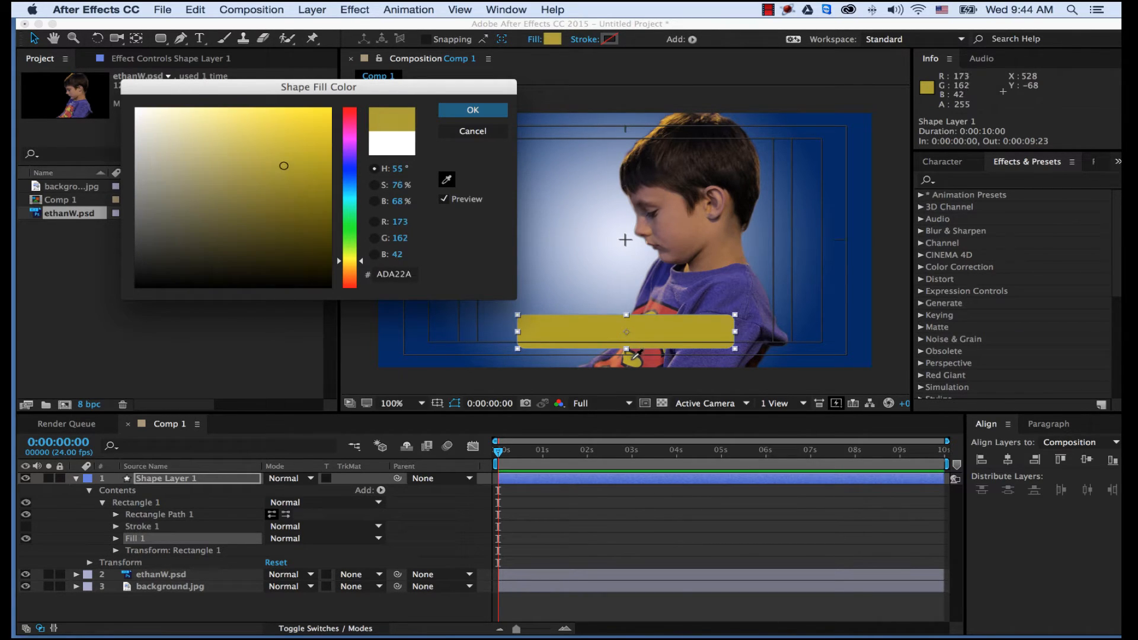
pyautogui.click(632, 359)
pyautogui.moveTo(282, 164); pyautogui.dragTo(281, 147)
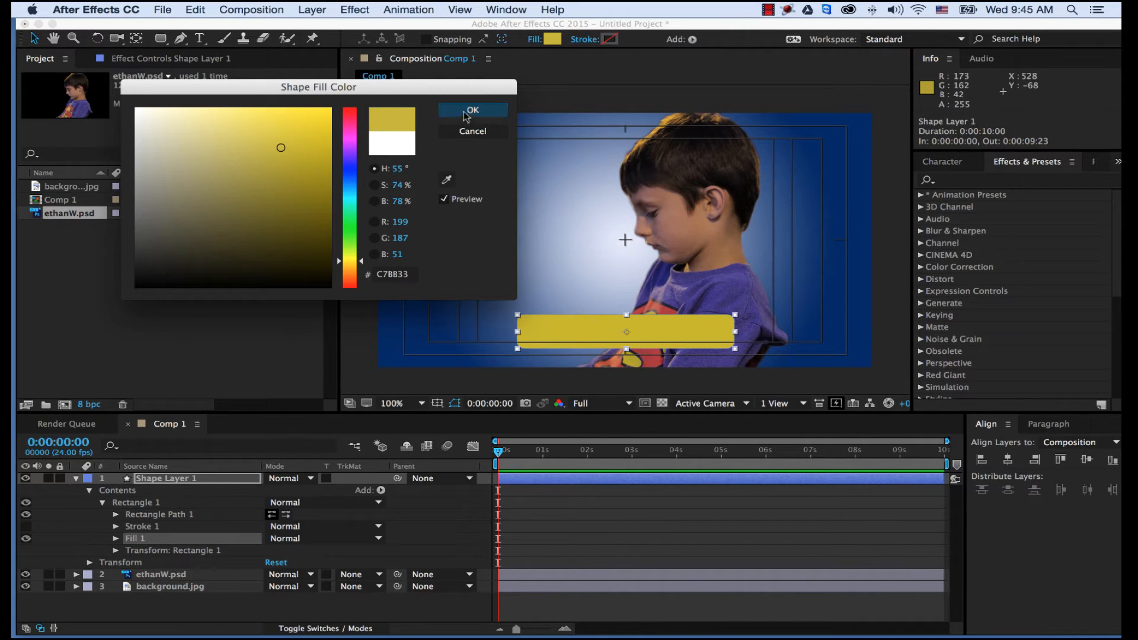
pyautogui.click(467, 112)
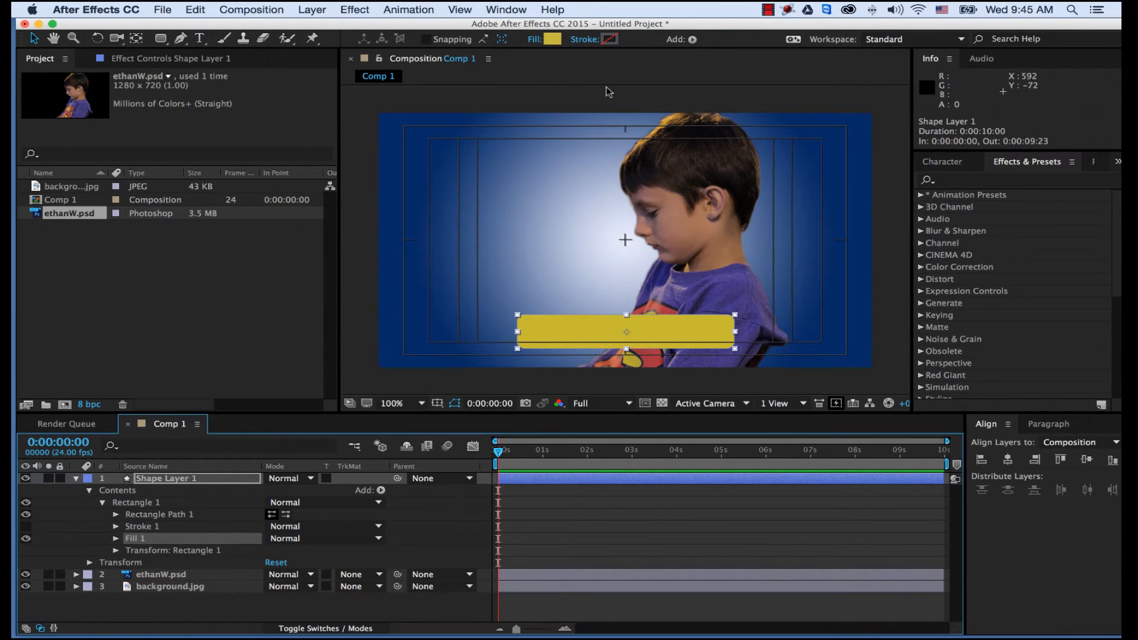
# Give the rounded rectangle on Shape Layer 1 a Solid Color stroke with a width of 10 px
pyautogui.click(585, 40)
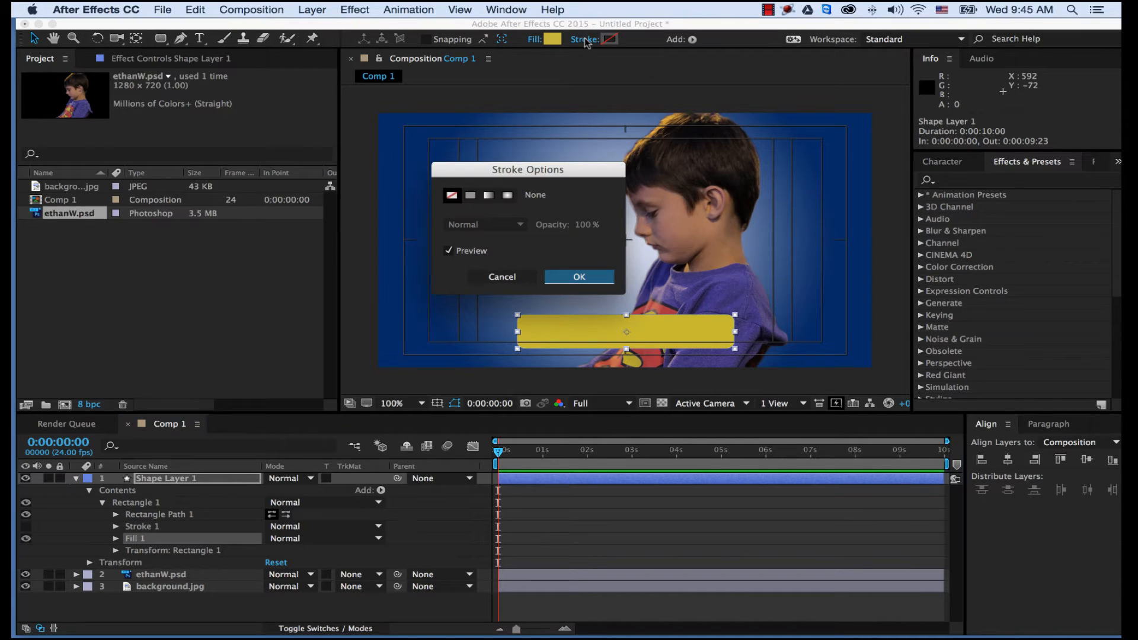
pyautogui.click(470, 197)
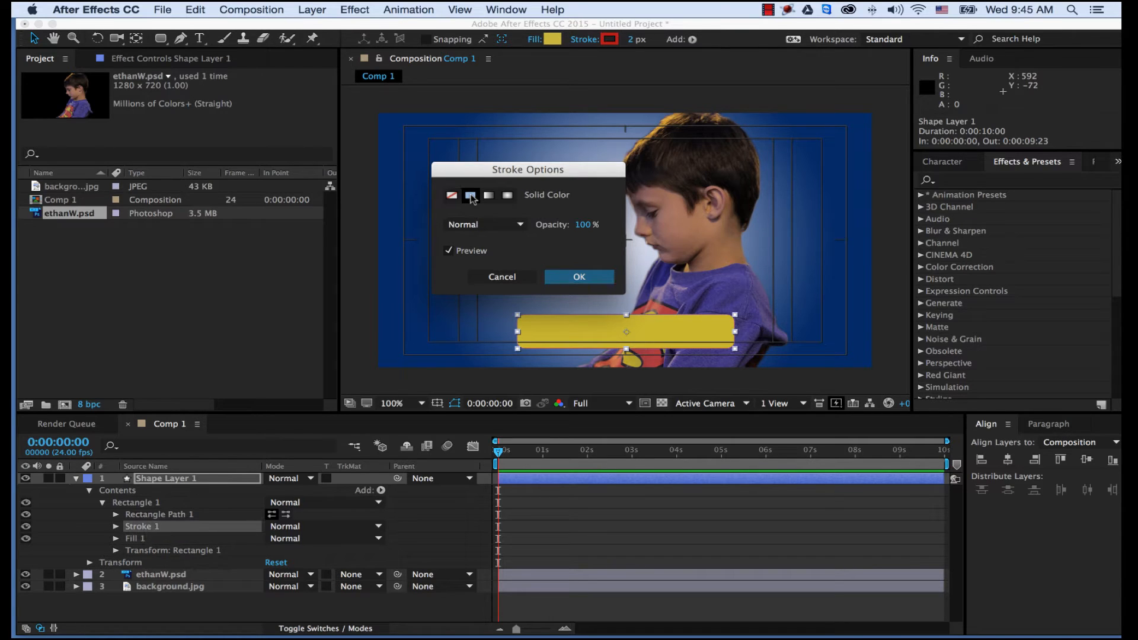
pyautogui.click(595, 277)
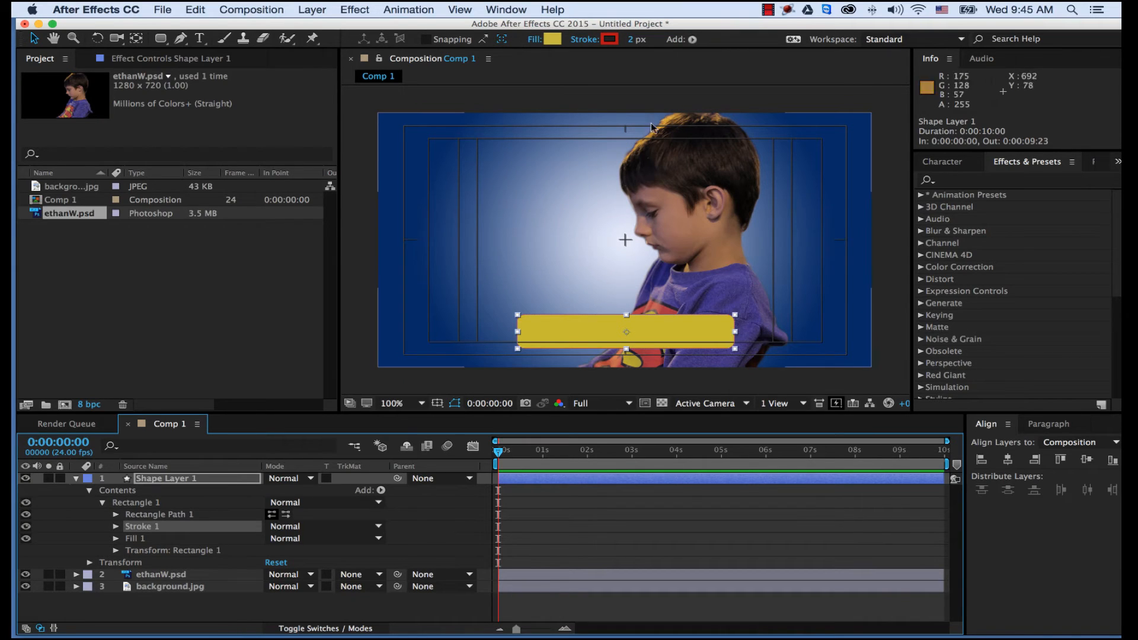
pyautogui.click(634, 39)
pyautogui.write('10')
pyautogui.press('Return')
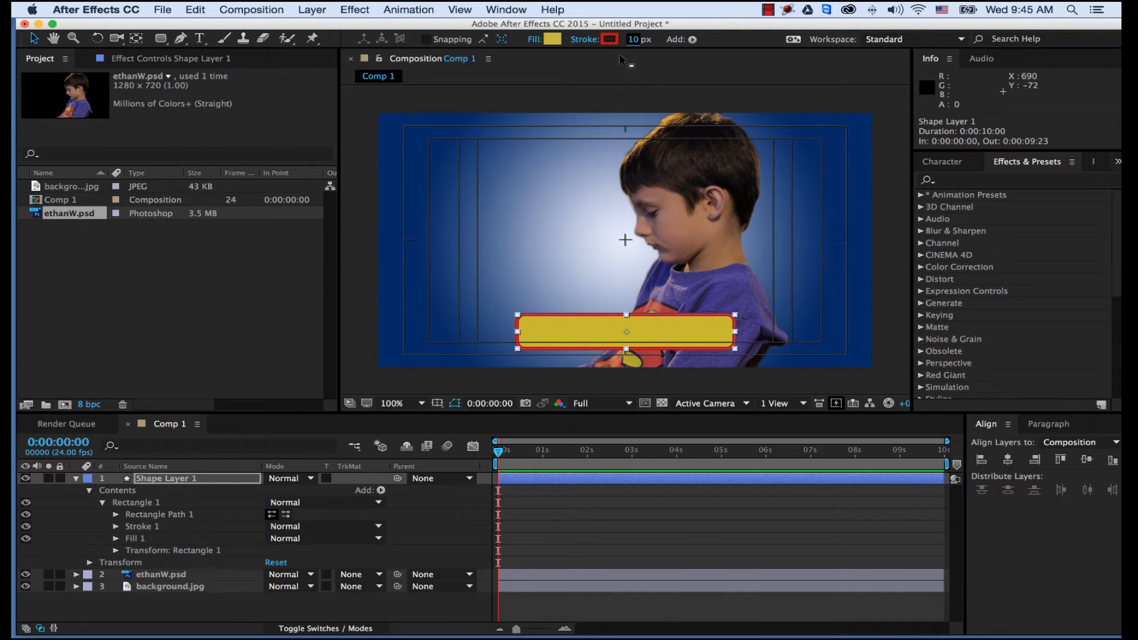
# Try black (000000) for the rectangle's stroke, replace it with purple 4F4487 sampled from the boy's shirt, and deselect the layer
pyautogui.click(610, 40)
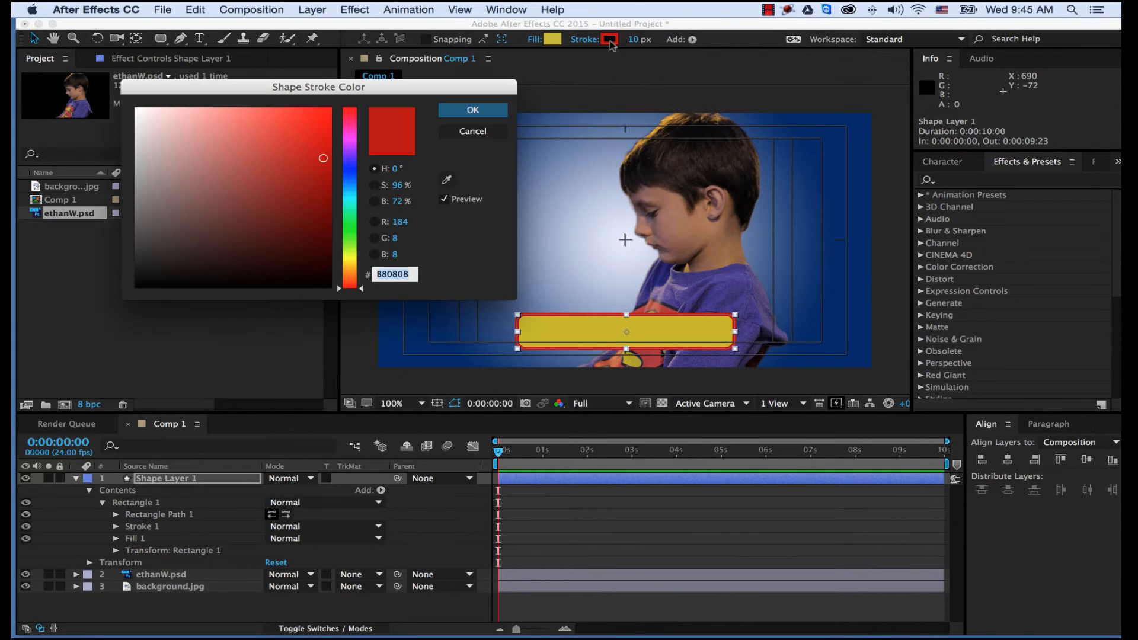
pyautogui.write('000000')
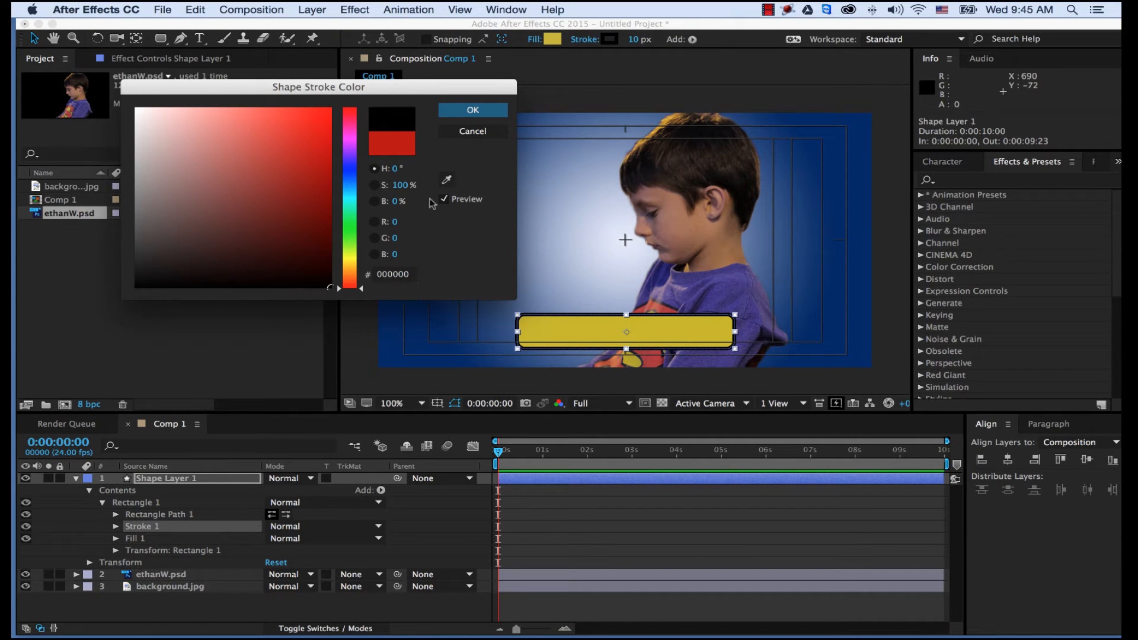
pyautogui.click(446, 180)
pyautogui.click(724, 291)
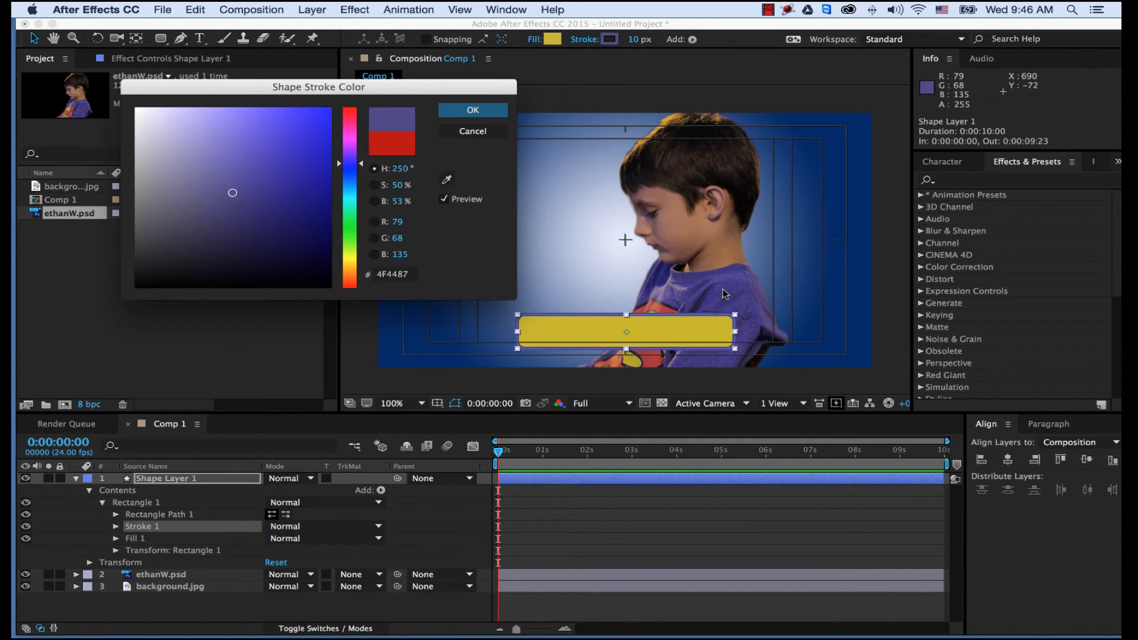
pyautogui.click(472, 111)
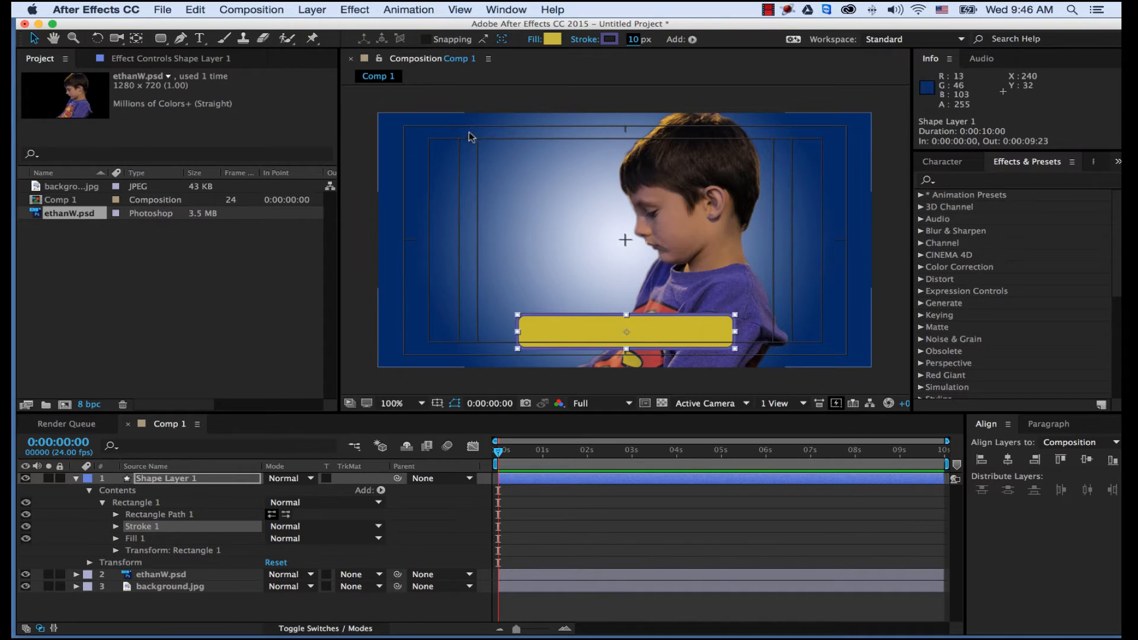
pyautogui.click(501, 442)
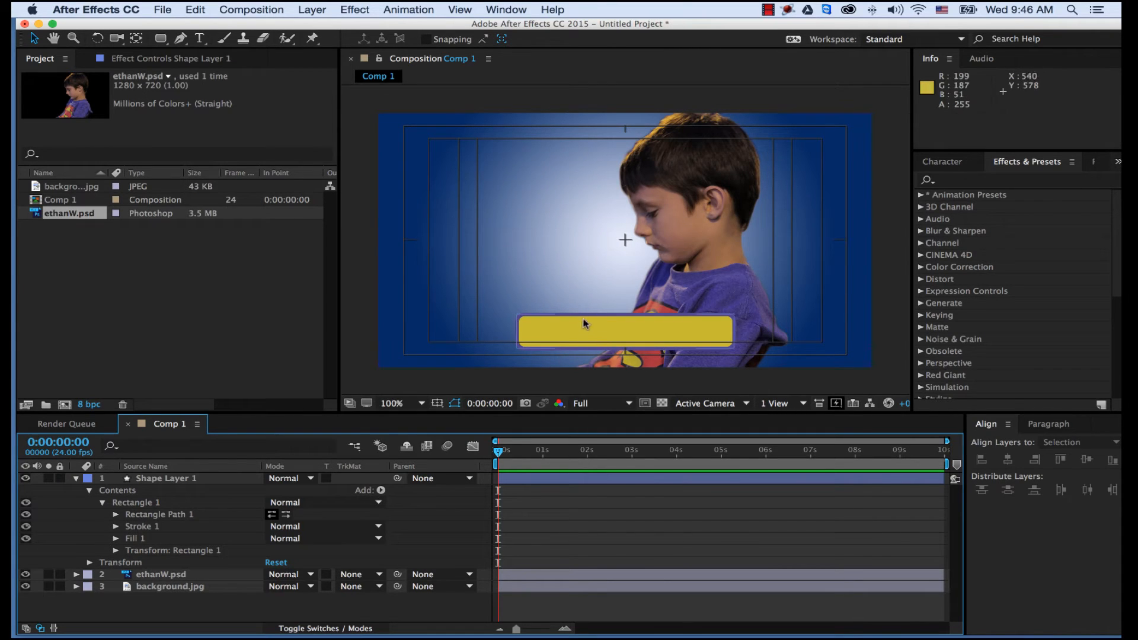
# Turn off the Title/Action Safe overlay and collapse the properties of Shape Layer 1
pyautogui.click(439, 403)
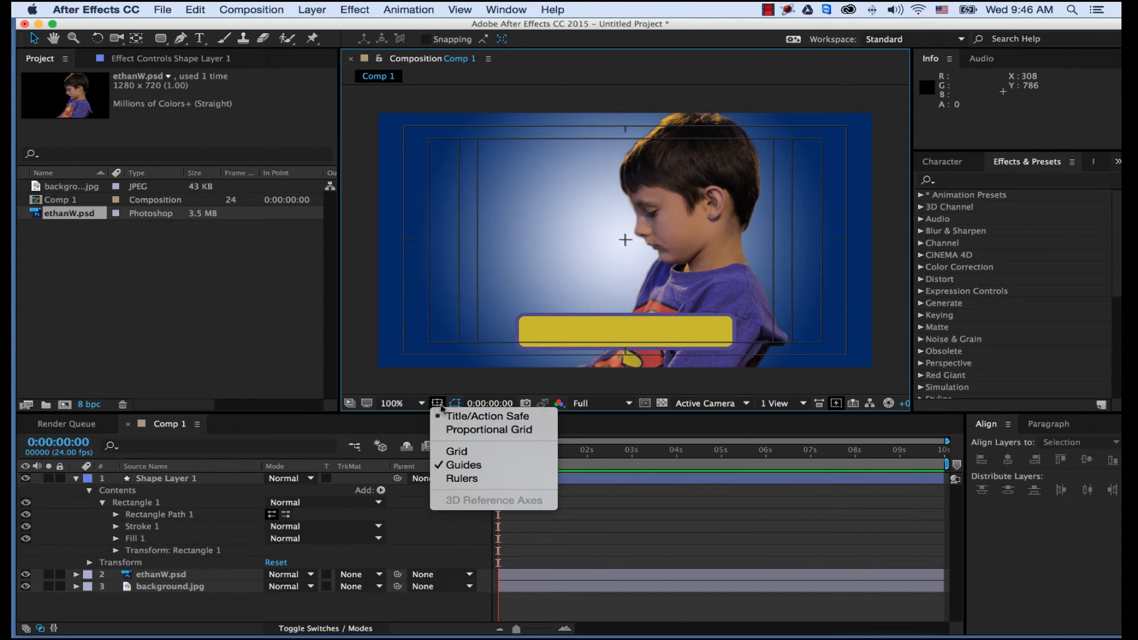
pyautogui.click(490, 417)
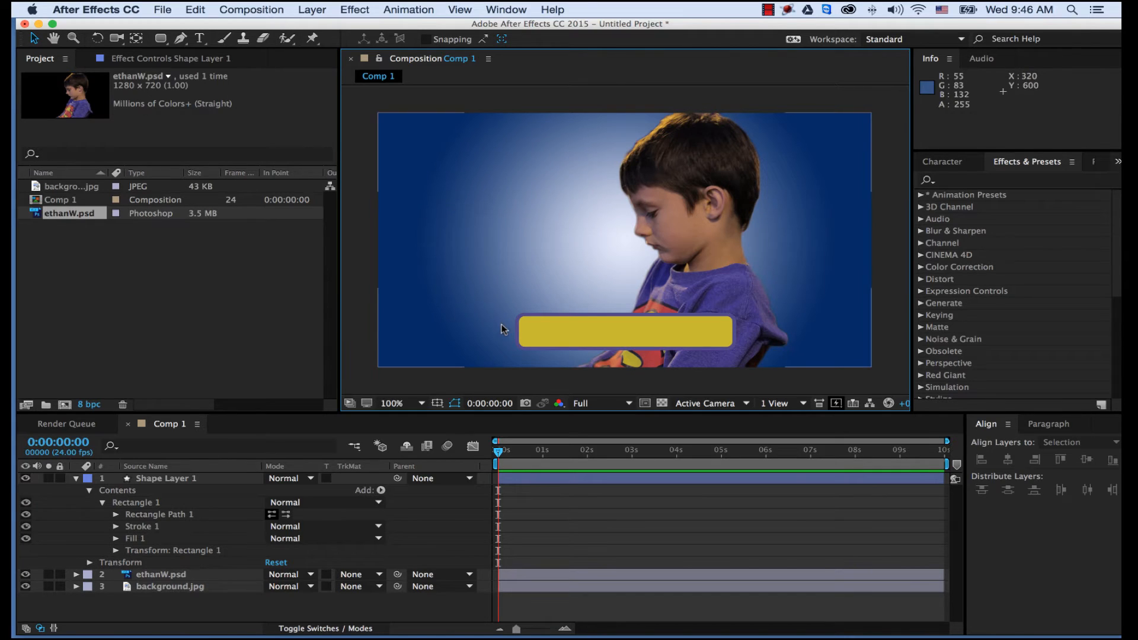
pyautogui.click(426, 445)
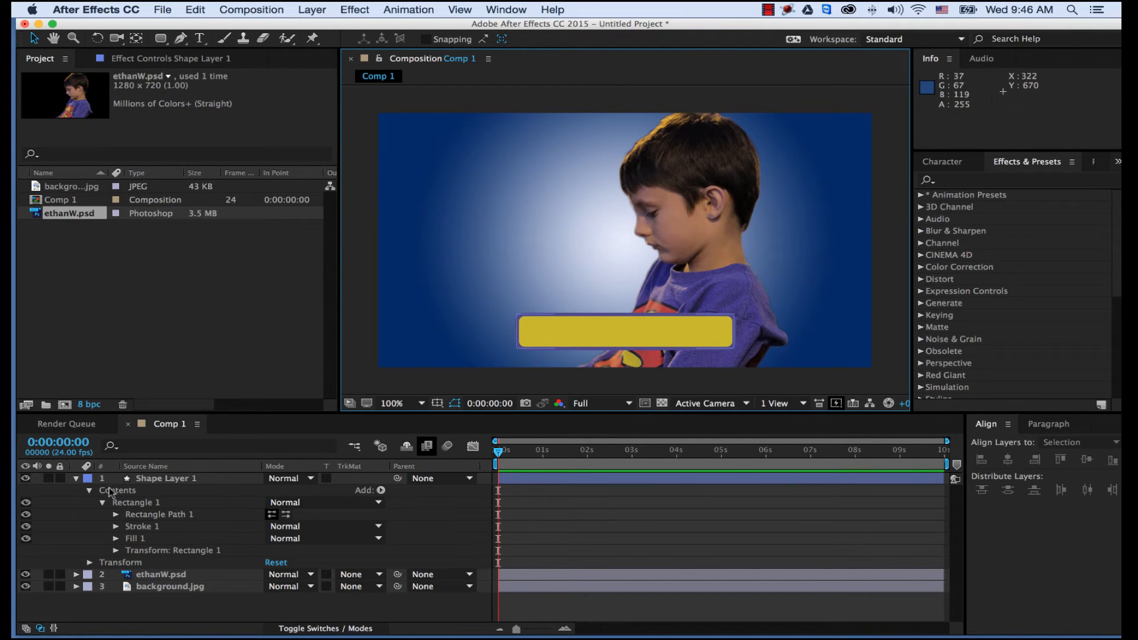
pyautogui.click(76, 479)
pyautogui.click(159, 479)
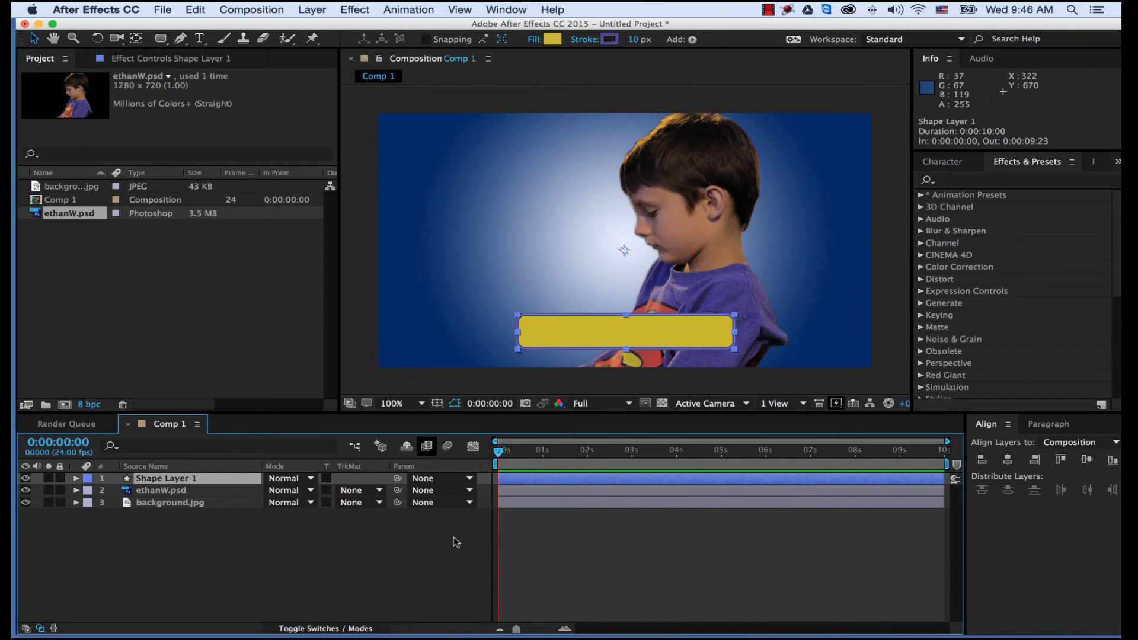
# With no layer selected, draw a near-circular ellipse about 178 by 186 px in the open background, above the yellow bar's left end
pyautogui.click(554, 538)
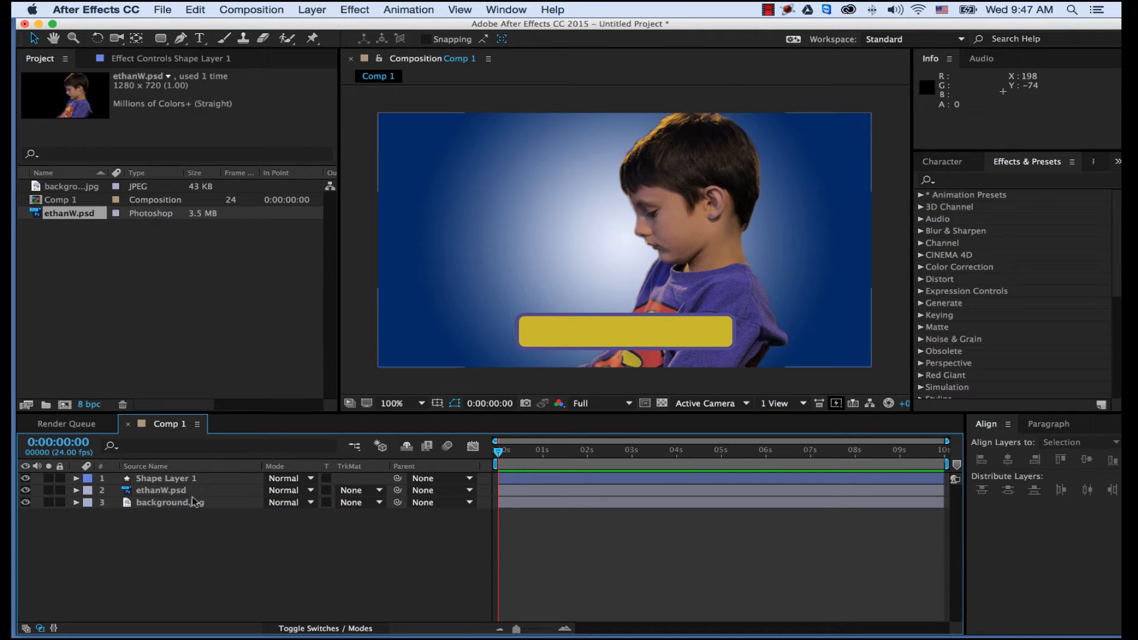
pyautogui.click(171, 479)
pyautogui.click(204, 531)
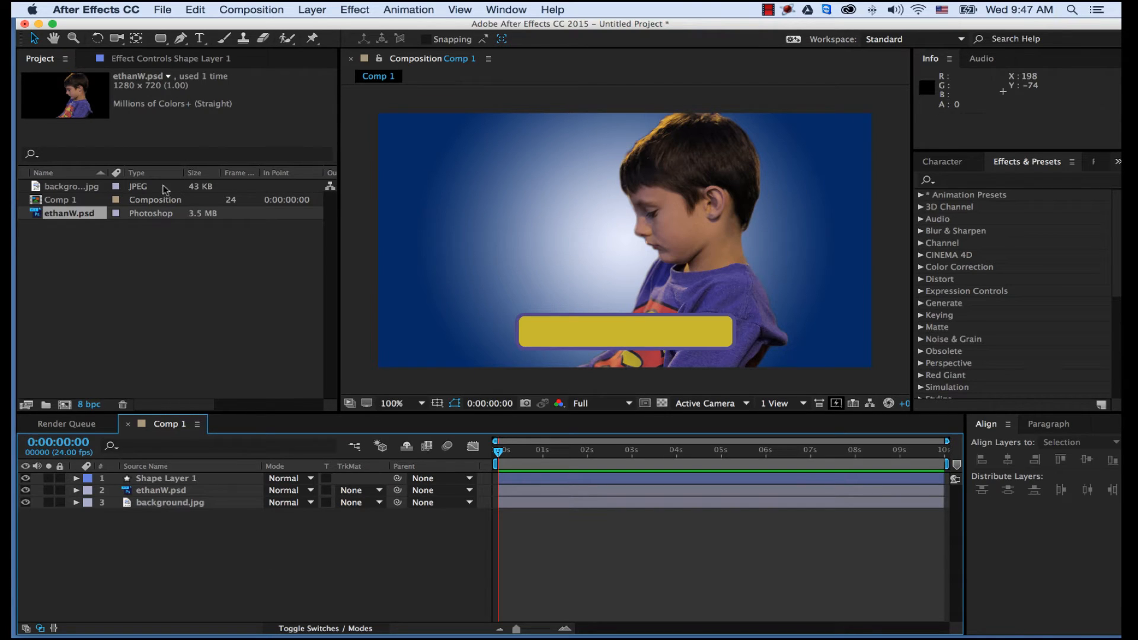
pyautogui.click(162, 40)
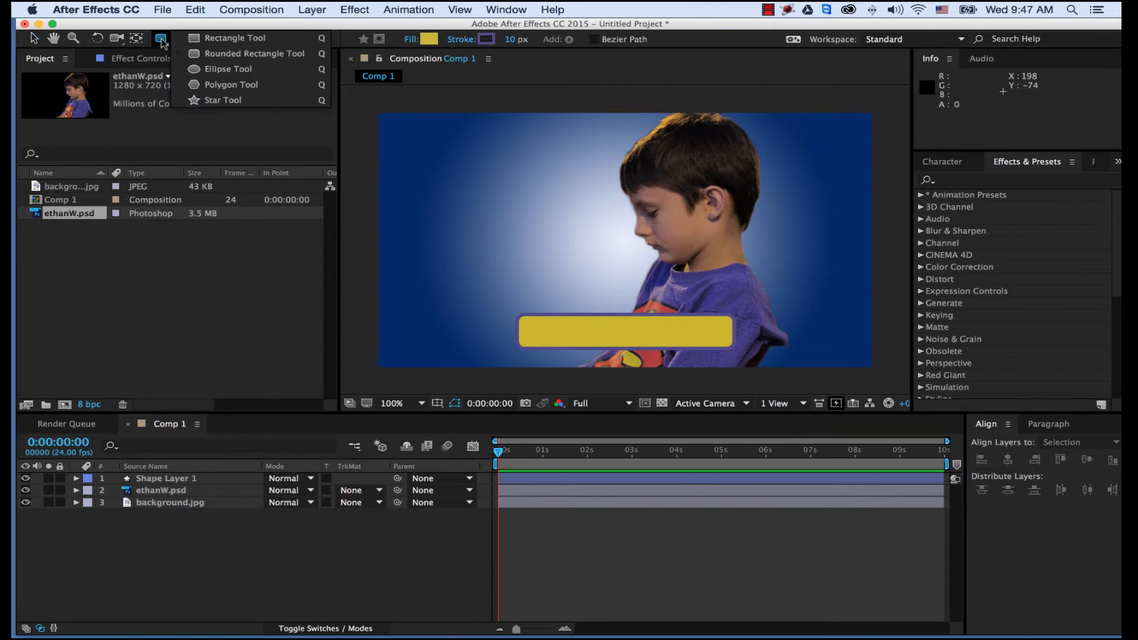
pyautogui.click(227, 70)
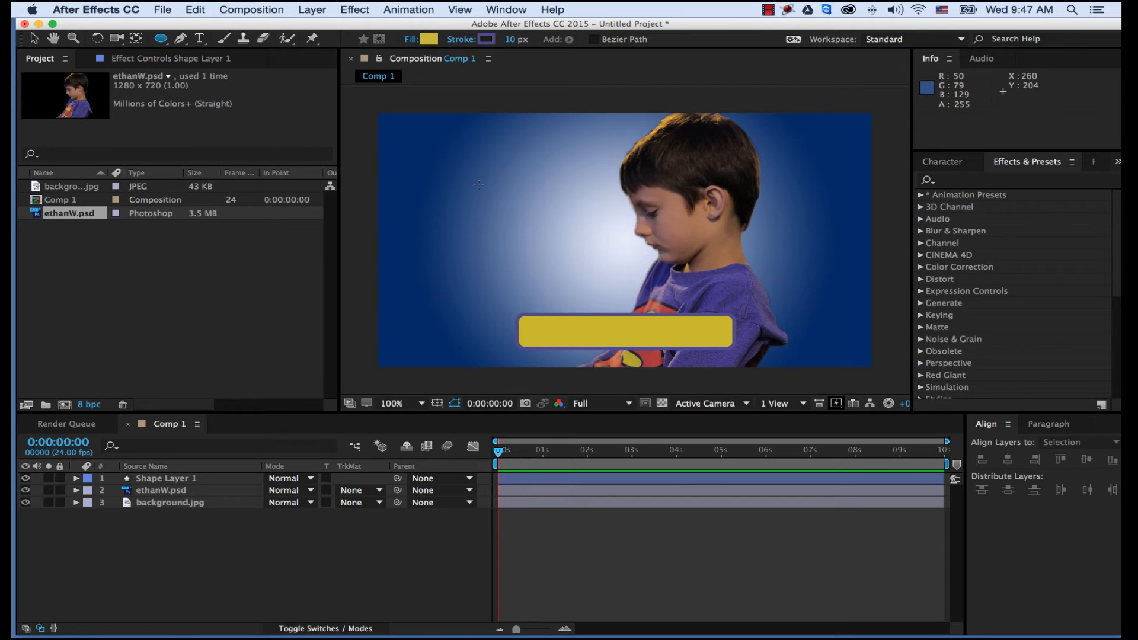
pyautogui.moveTo(478, 185); pyautogui.dragTo(550, 252)
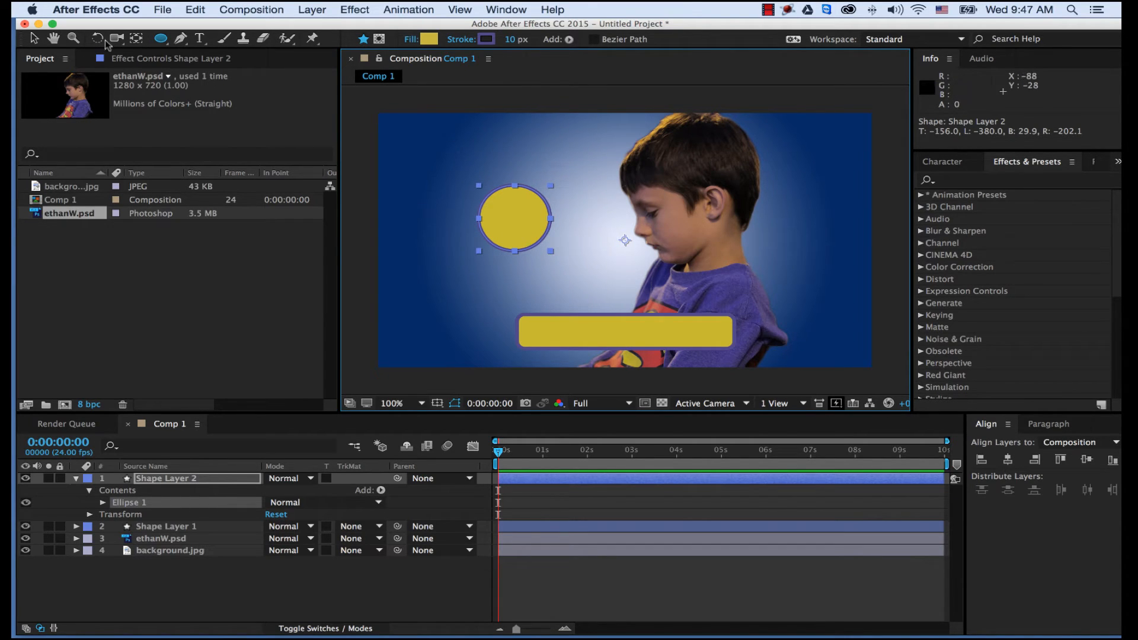
# Move the new circle down over the left end of the yellow bar, centred on its height, and deselect it
pyautogui.click(34, 39)
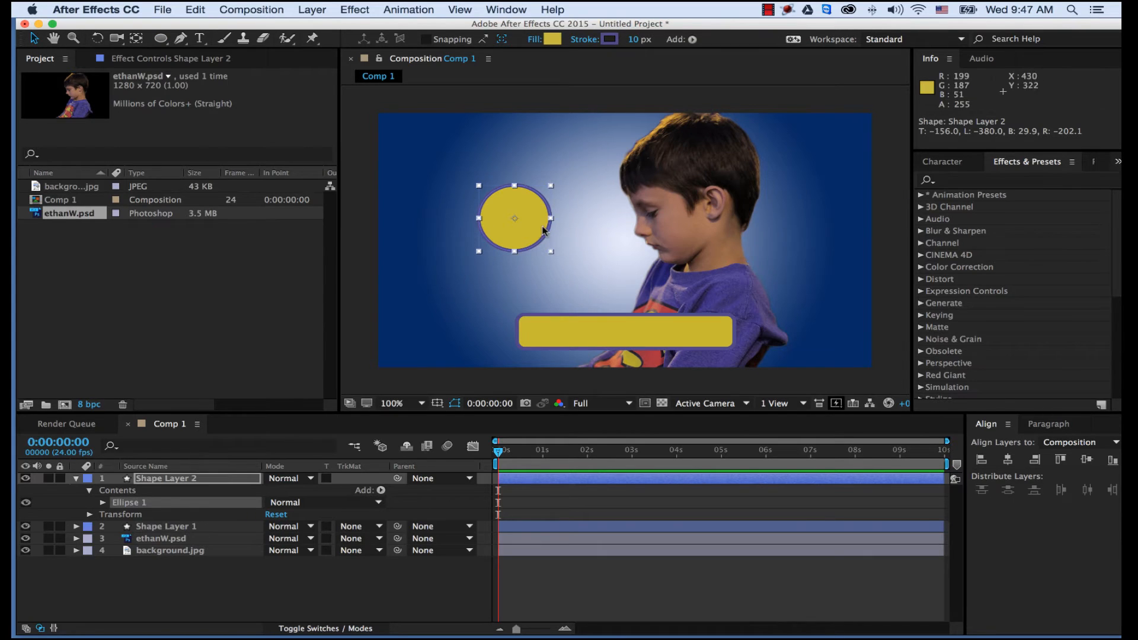
pyautogui.click(533, 230)
pyautogui.moveTo(532, 230); pyautogui.dragTo(529, 342)
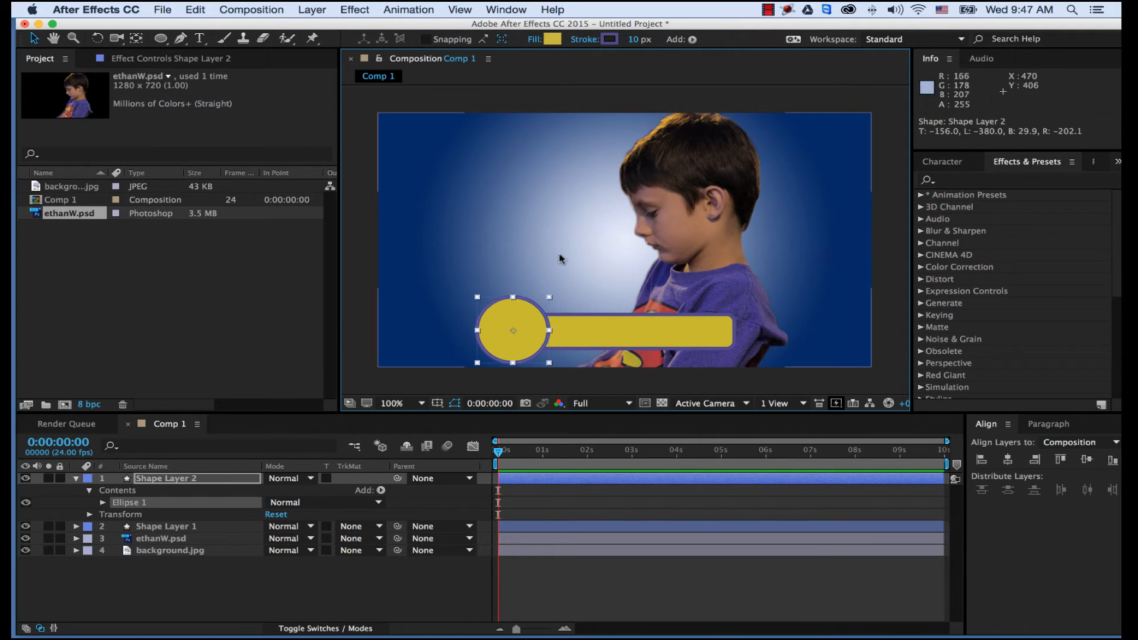
pyautogui.click(421, 590)
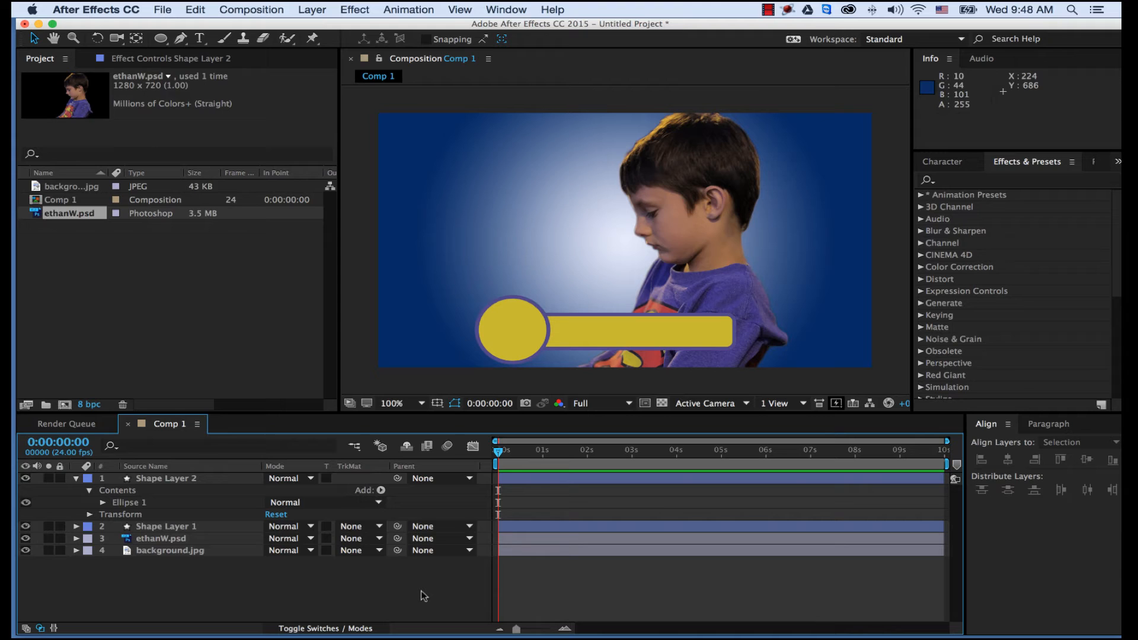
# Sample the red of the shirt's emblem for the circle's fill and deepen the colour to A51429
pyautogui.click(530, 331)
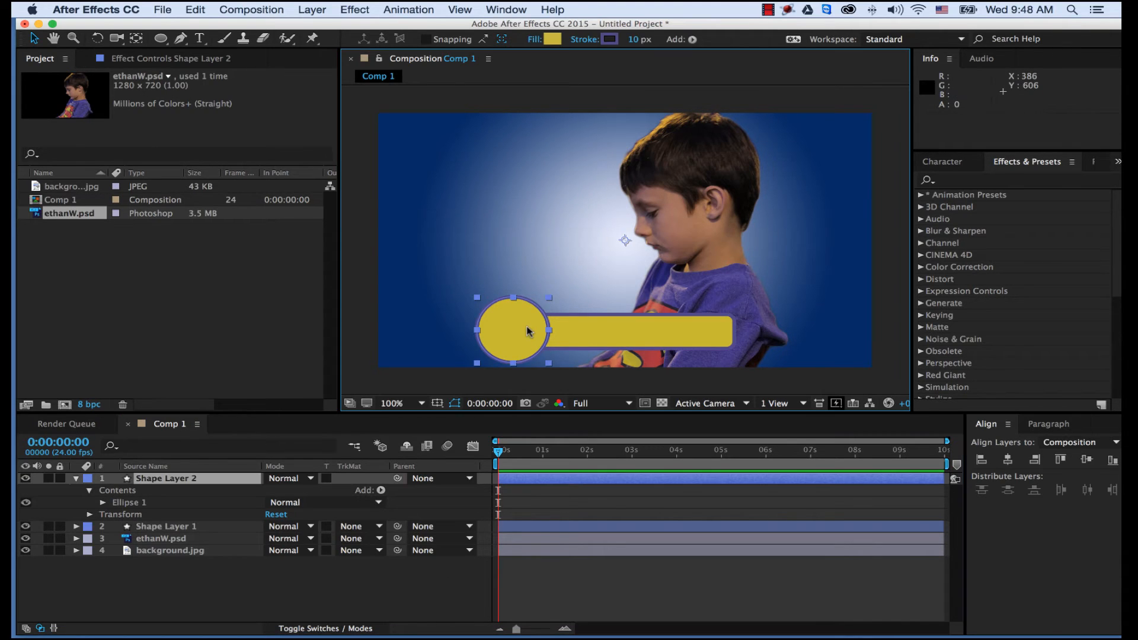
pyautogui.click(552, 40)
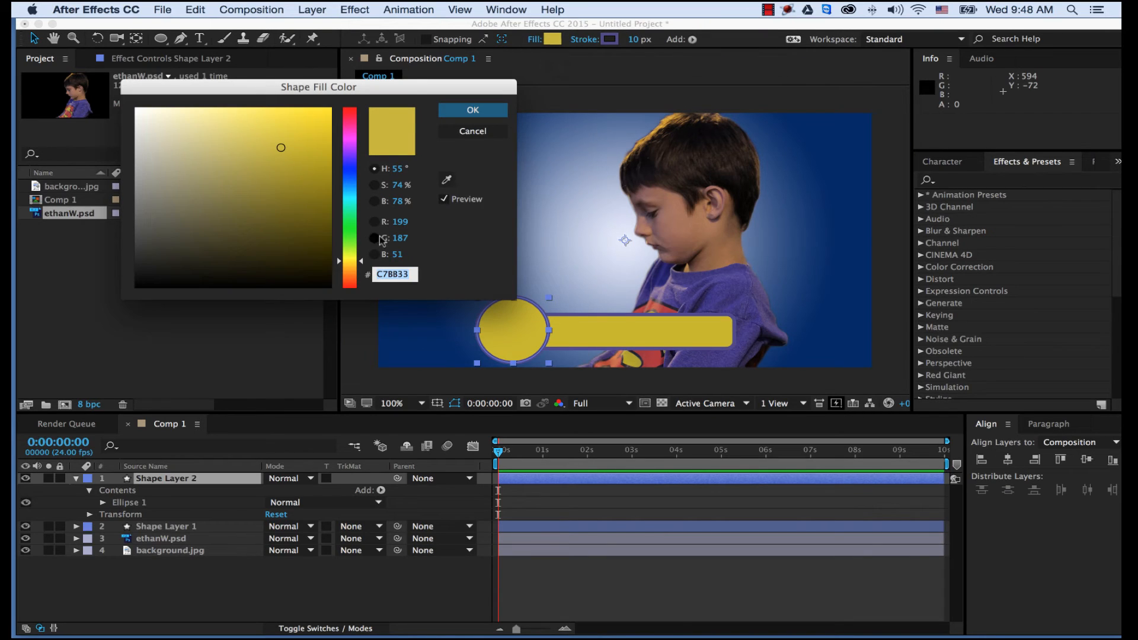
pyautogui.click(447, 180)
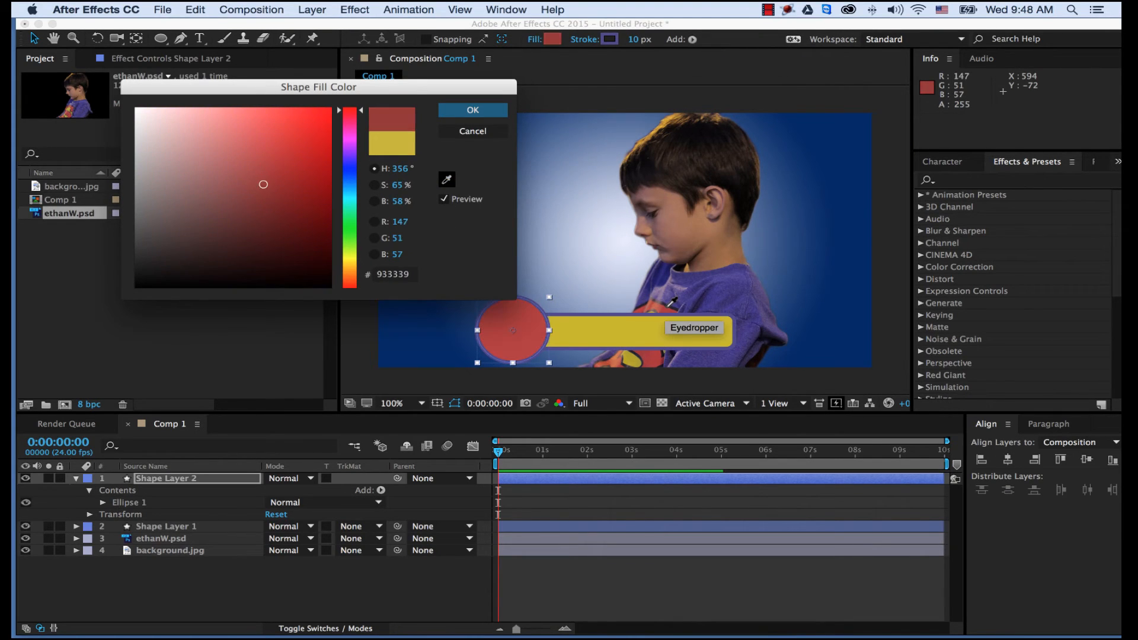
pyautogui.click(665, 307)
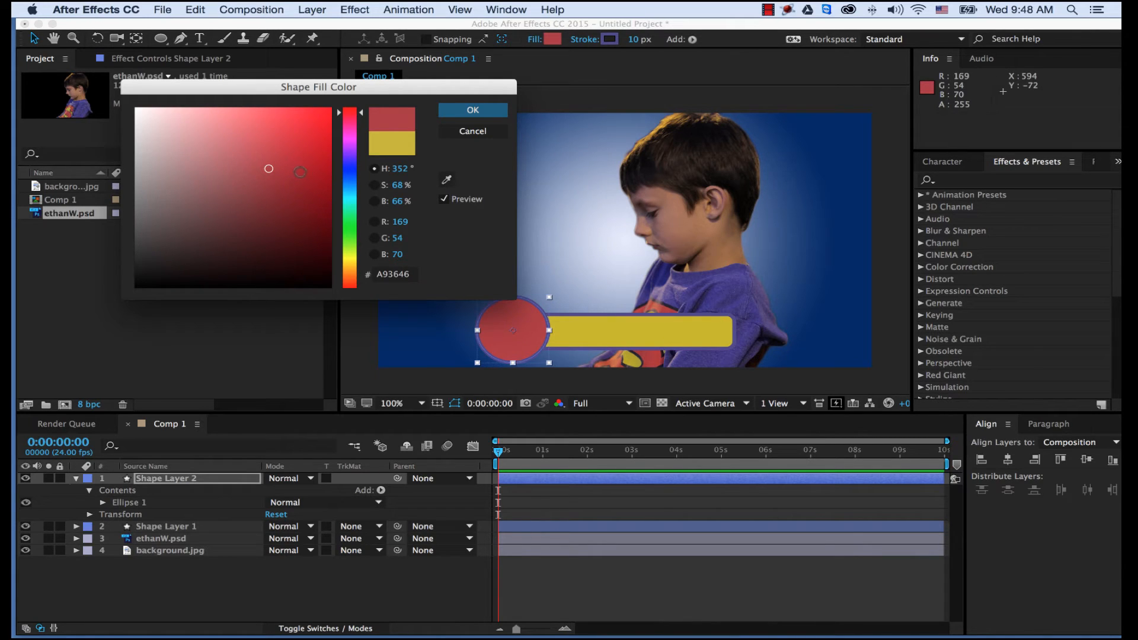
pyautogui.moveTo(300, 172); pyautogui.dragTo(307, 171)
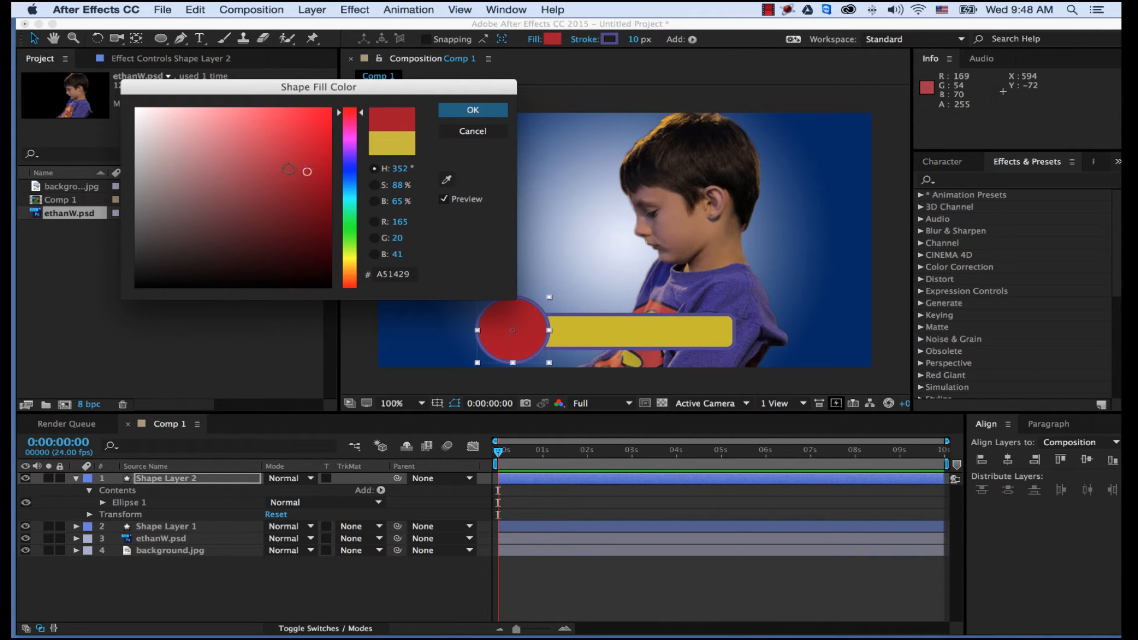
pyautogui.click(455, 110)
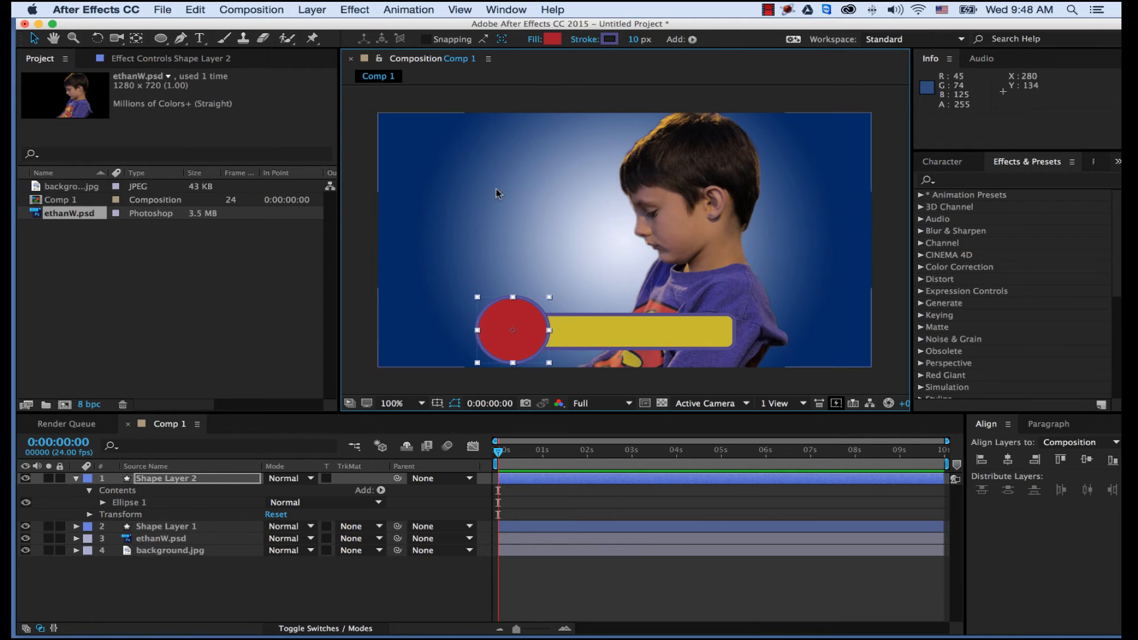
# Set the circle's stroke colour to white (FFFFFF), deselect it and collapse the properties of Shape Layer 2
pyautogui.click(609, 39)
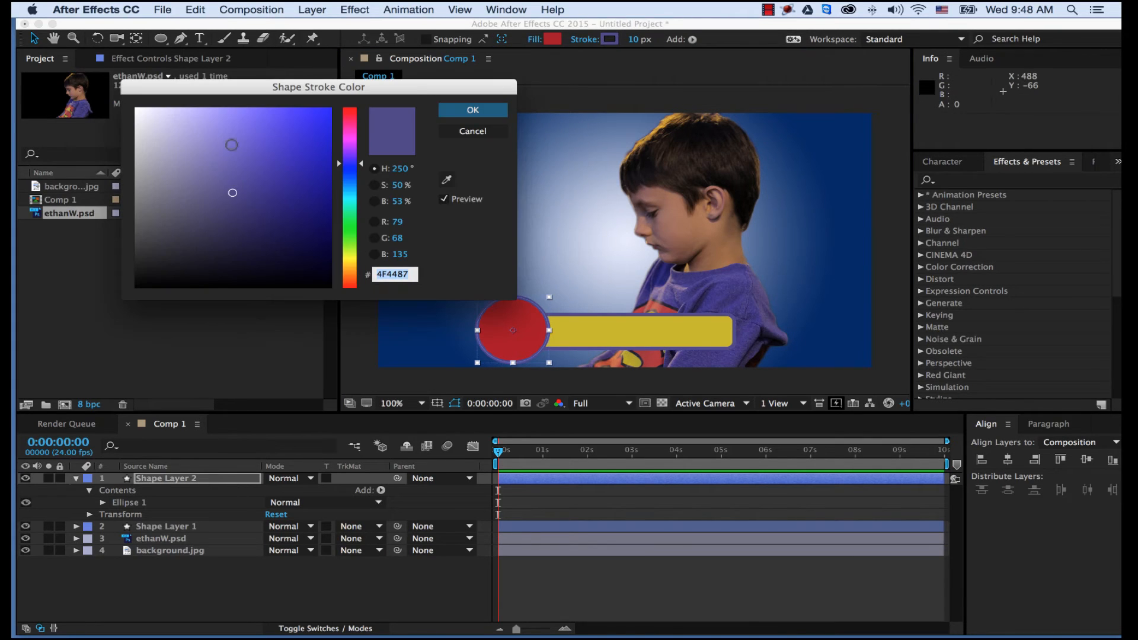
pyautogui.click(149, 115)
pyautogui.moveTo(148, 116); pyautogui.dragTo(136, 108)
pyautogui.click(474, 113)
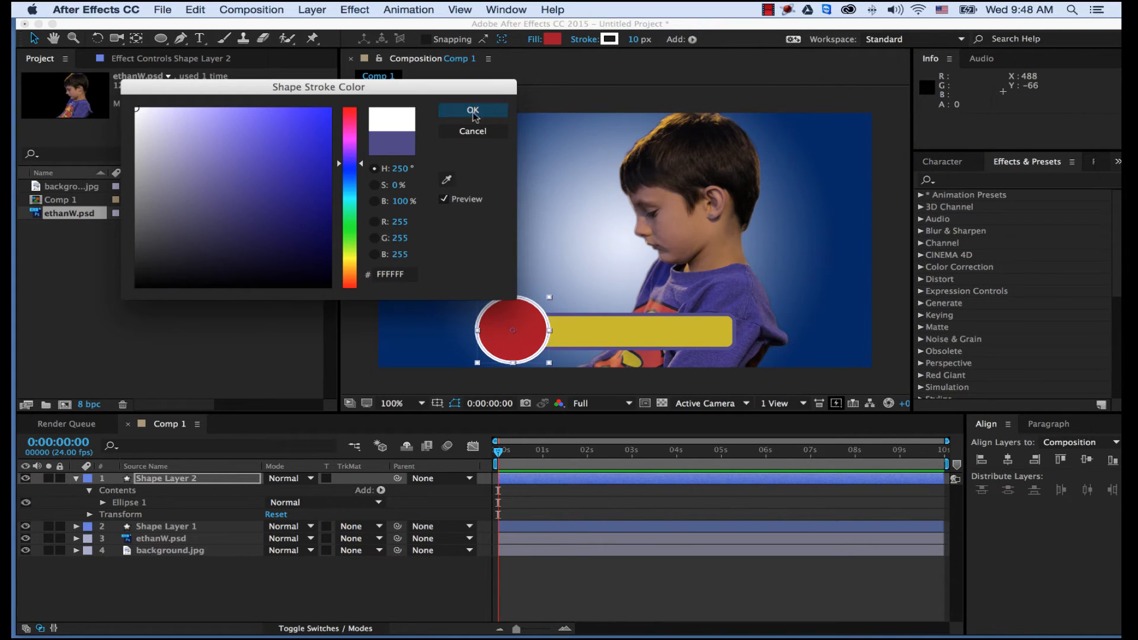
pyautogui.click(354, 358)
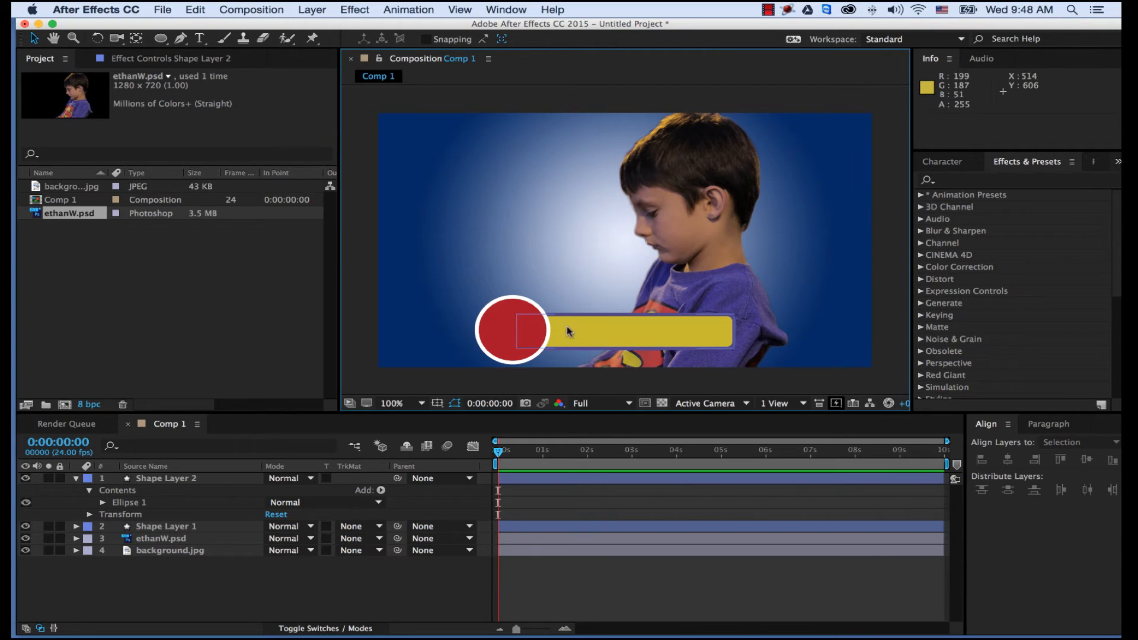
pyautogui.click(76, 479)
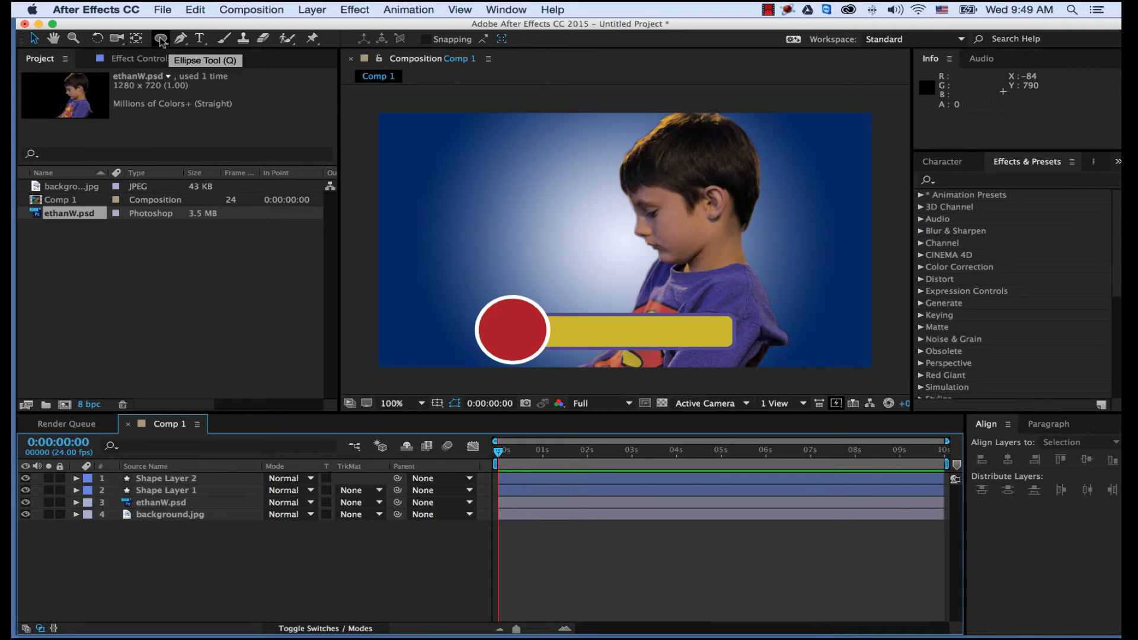
# Add a white bold Helvetica text layer reading "DC" in the open background above the red circle
pyautogui.click(200, 39)
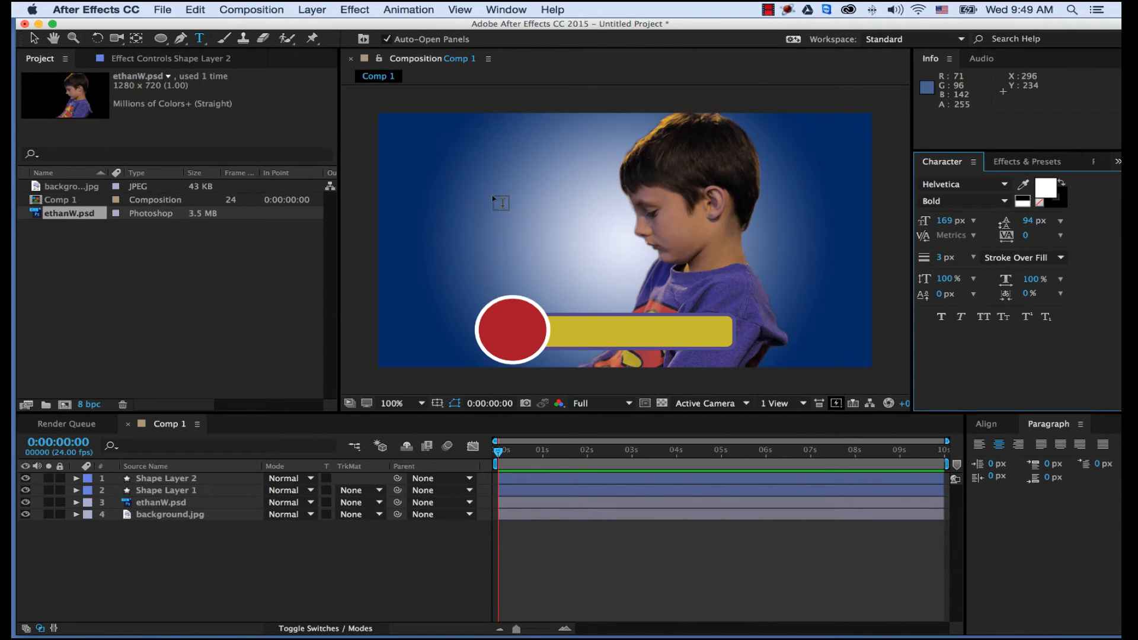
pyautogui.click(492, 203)
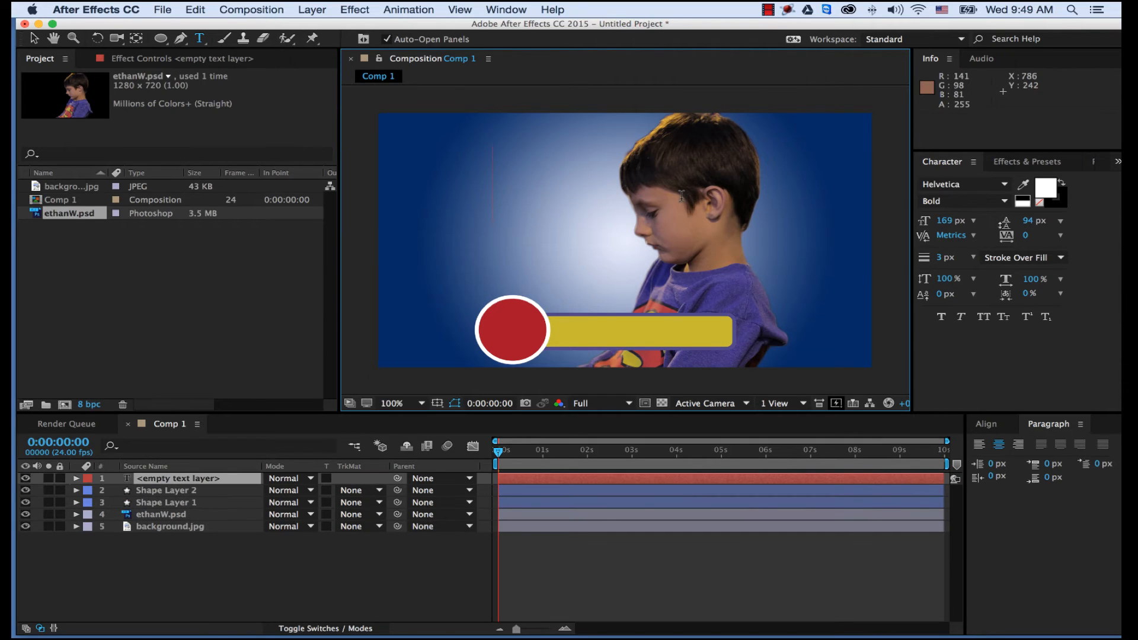
pyautogui.write('DCV')
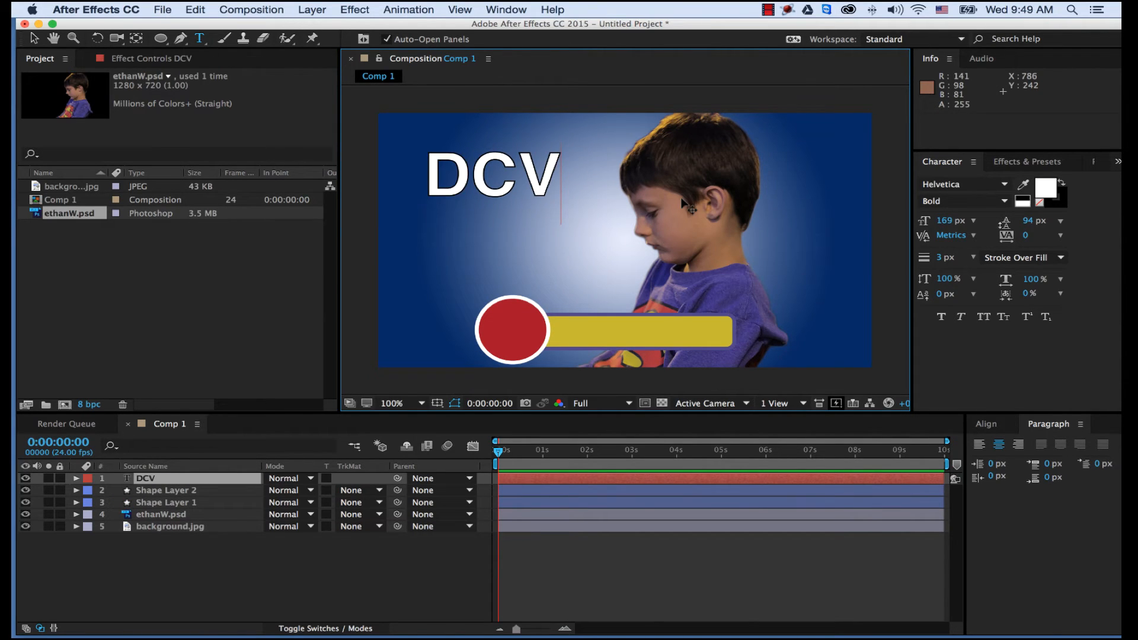
pyautogui.press('BackSpace')
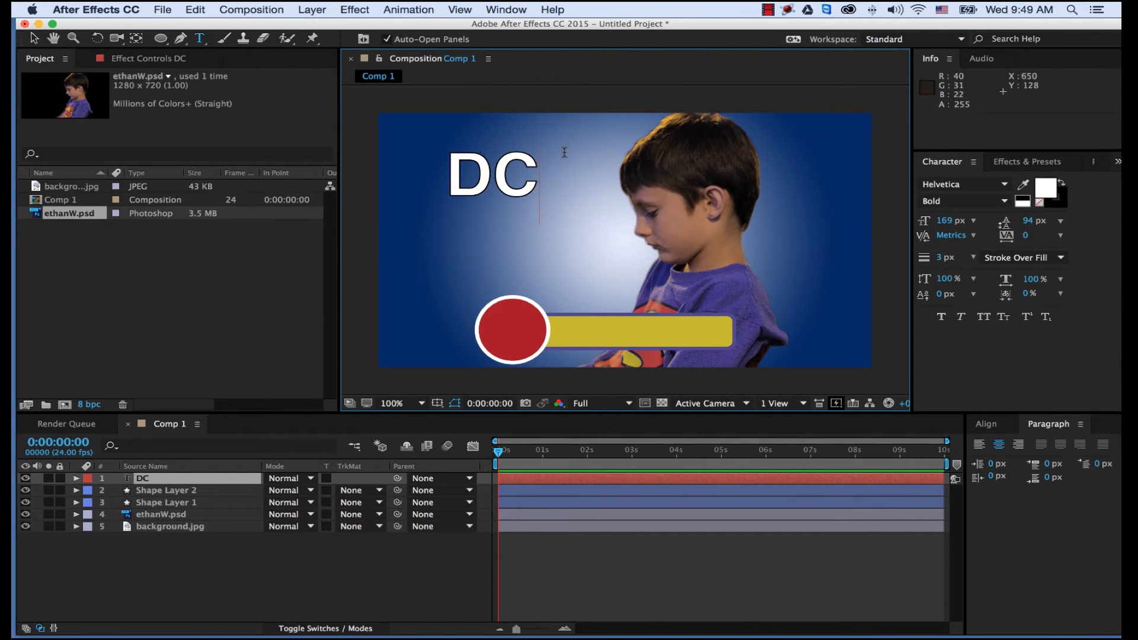
pyautogui.click(34, 39)
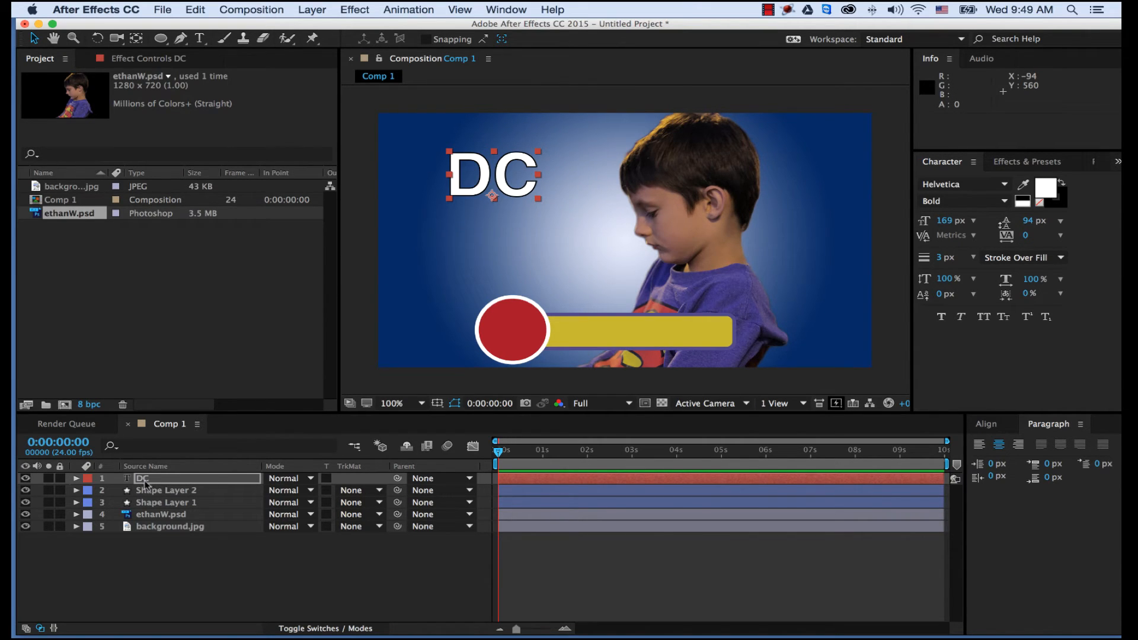
pyautogui.press('Return')
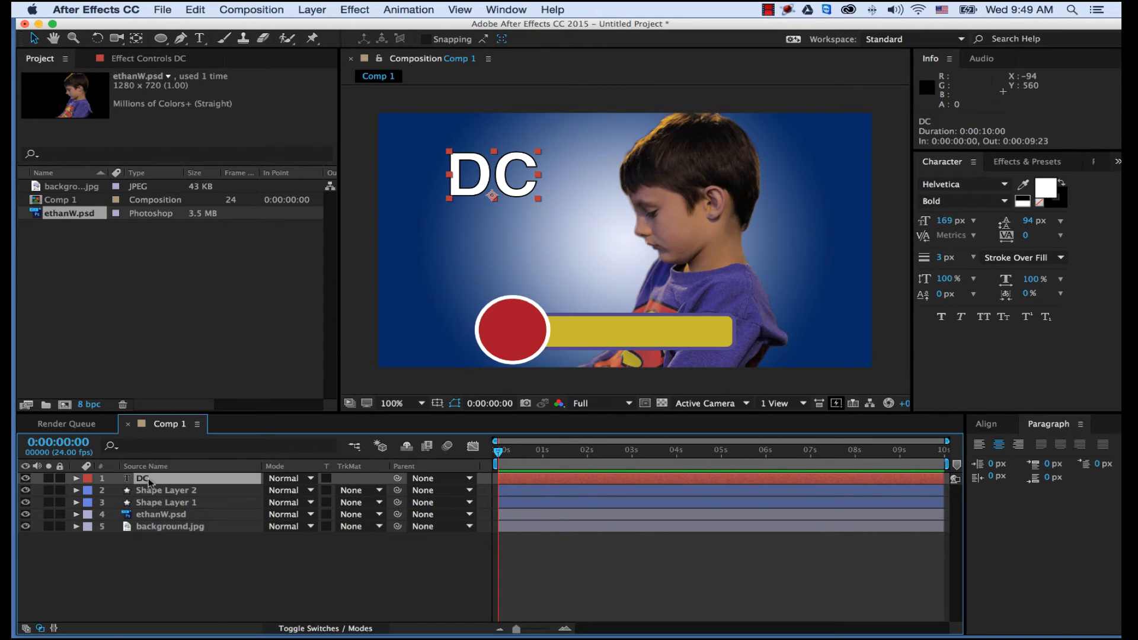
pyautogui.click(159, 494)
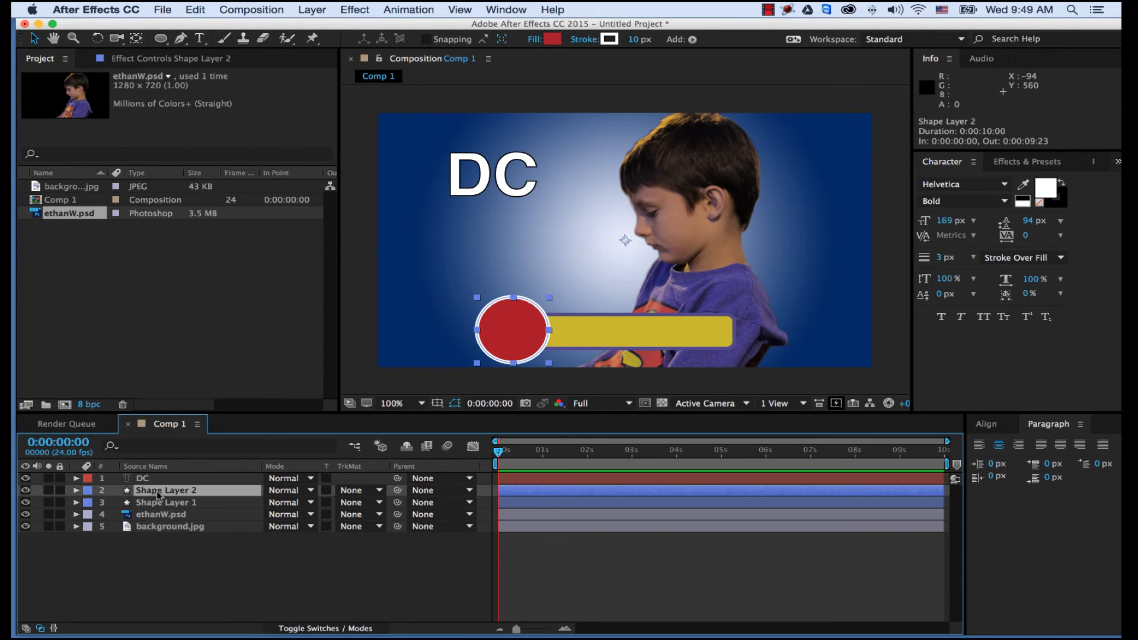
pyautogui.click(158, 502)
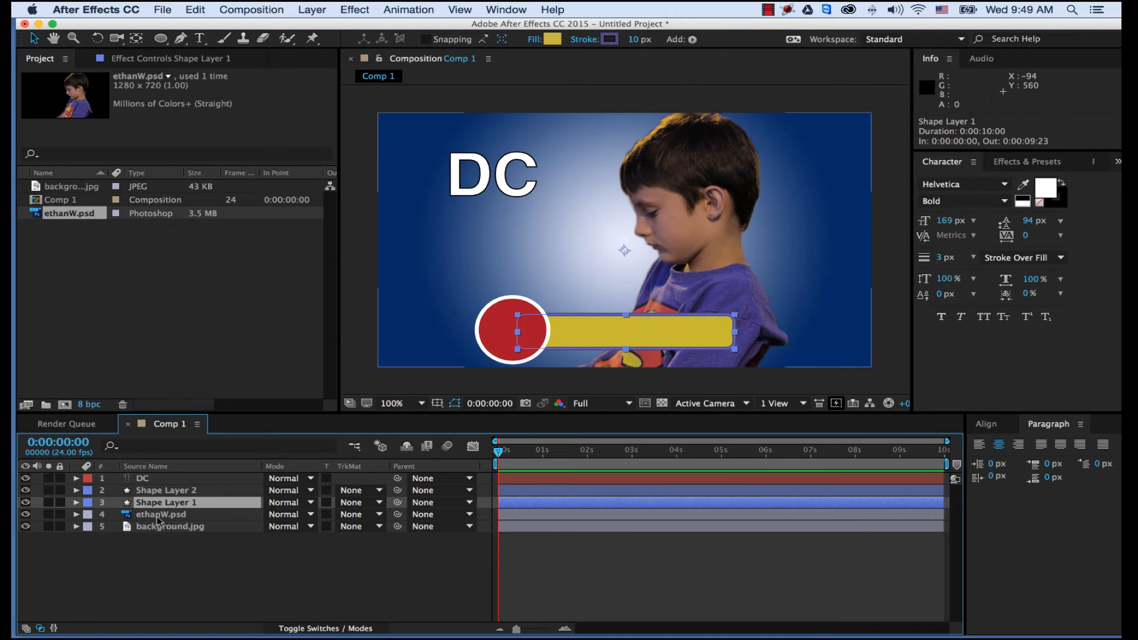
pyautogui.click(183, 550)
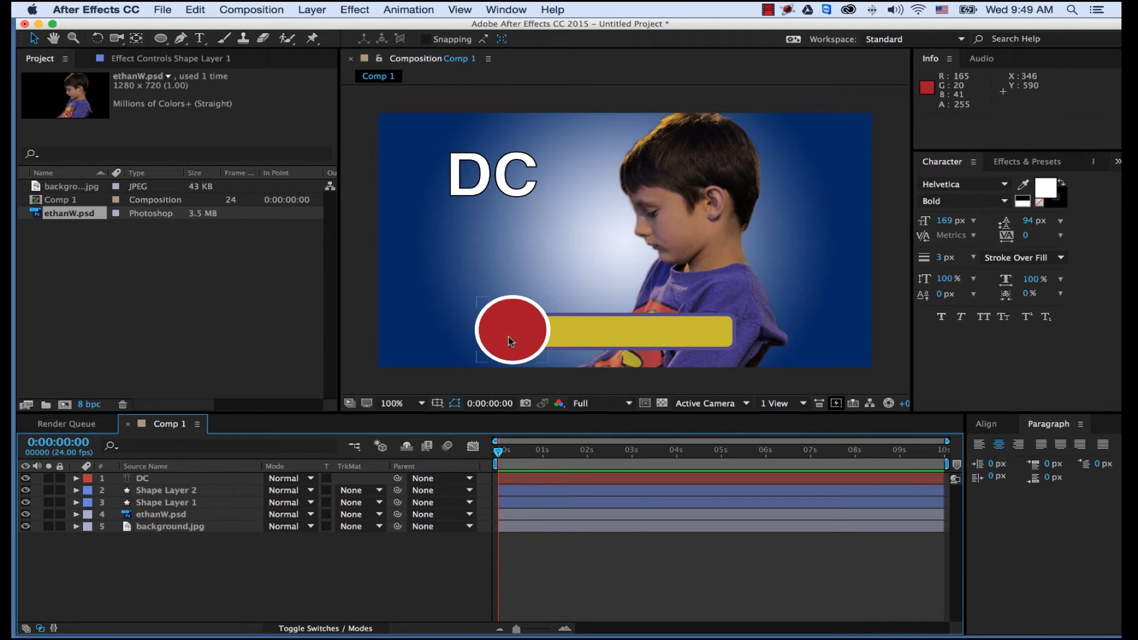
# Move the DC text onto the red circle, reduce its font size to 114 px, centre it in the circle and deselect it
pyautogui.click(484, 180)
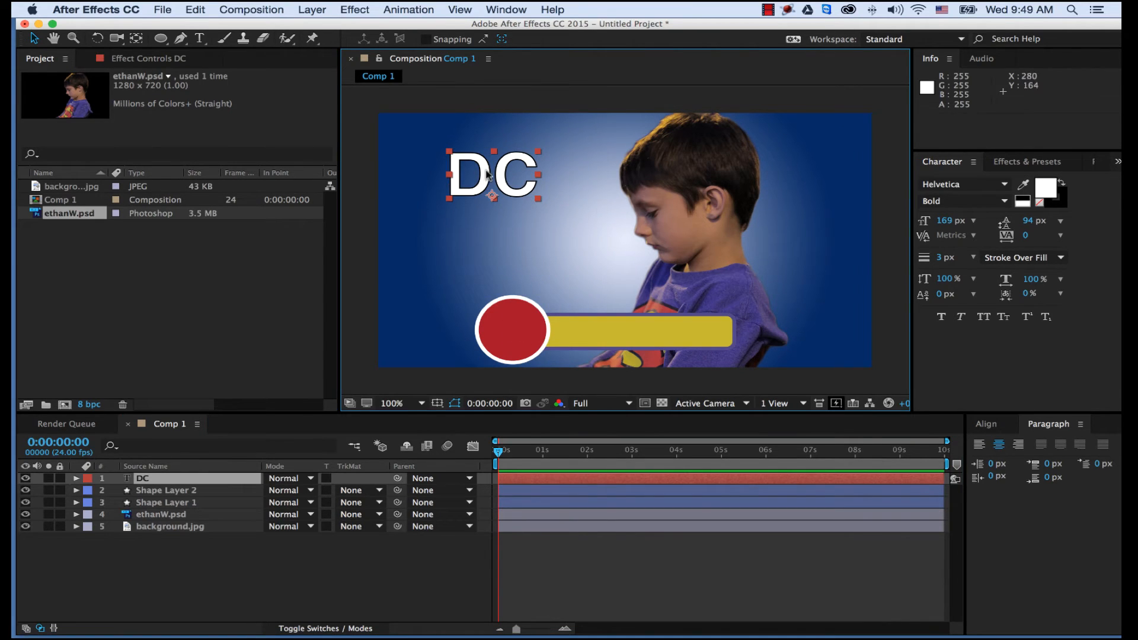
pyautogui.moveTo(487, 172); pyautogui.dragTo(508, 333)
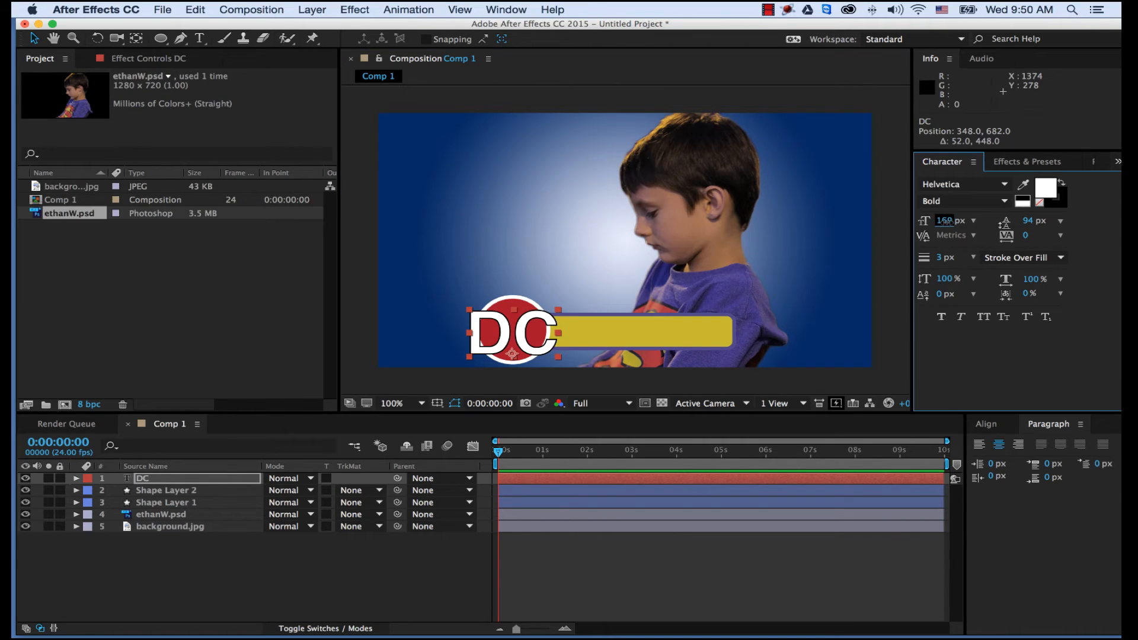
pyautogui.moveTo(947, 228); pyautogui.dragTo(900, 224)
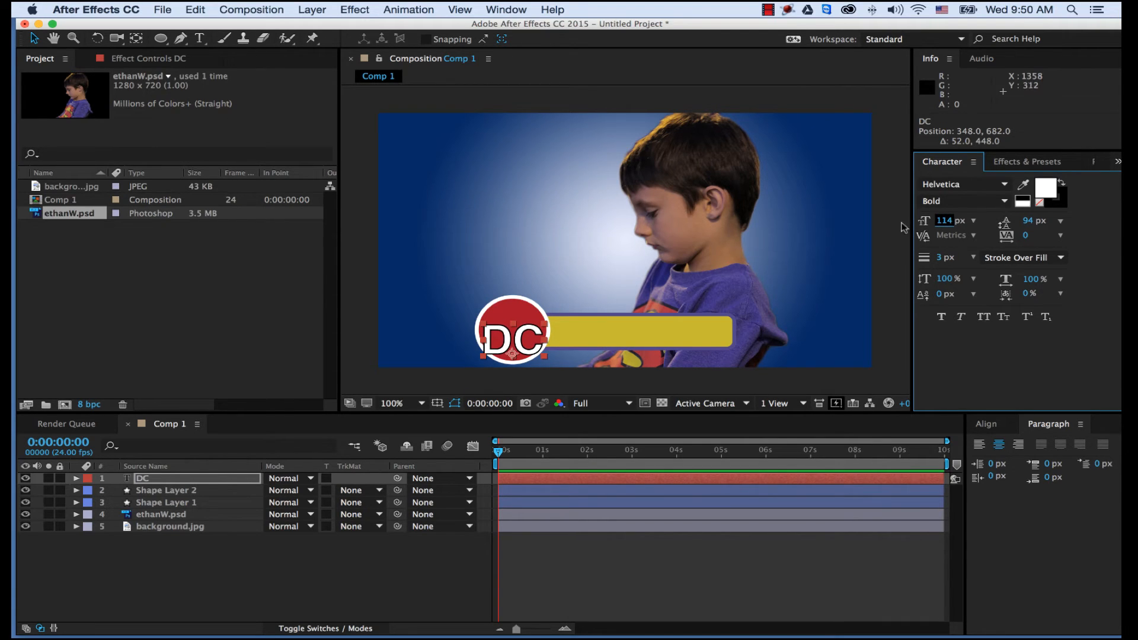
pyautogui.moveTo(519, 339); pyautogui.dragTo(521, 330)
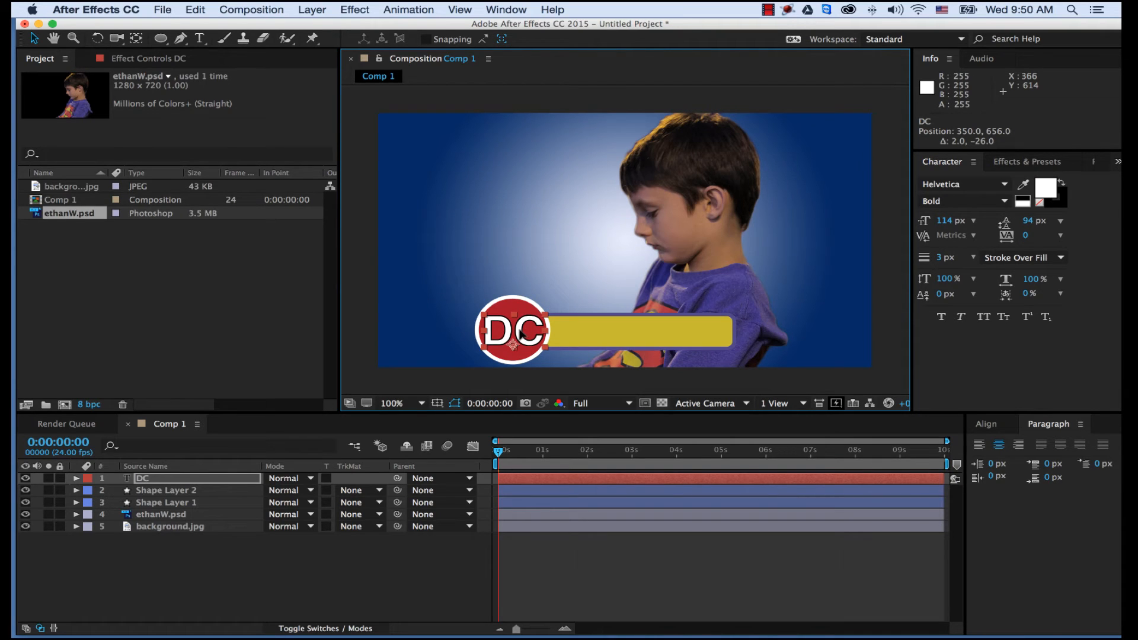
pyautogui.click(454, 570)
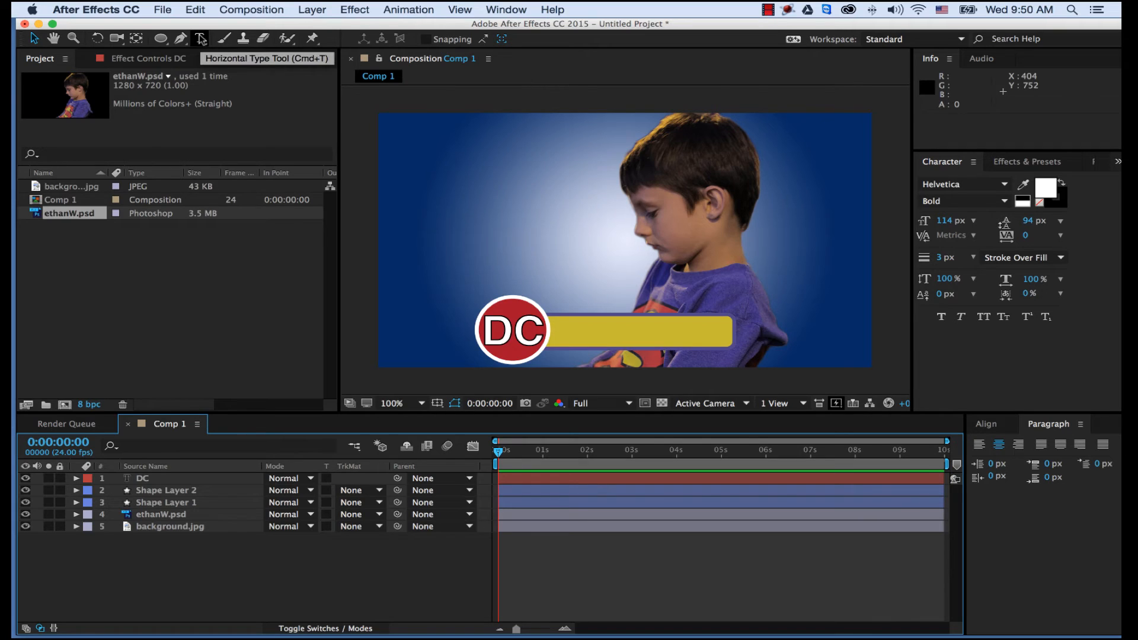
# Add a separate text layer with the boy's first name in the open background above the circle
pyautogui.click(201, 39)
pyautogui.click(521, 186)
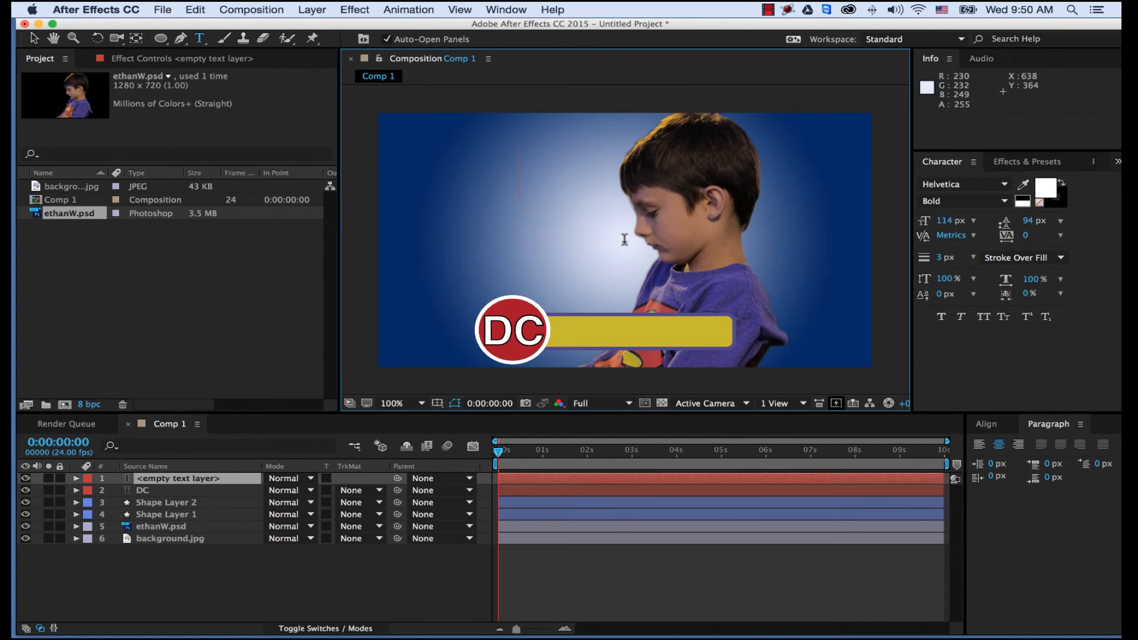
pyautogui.write('Ethan')
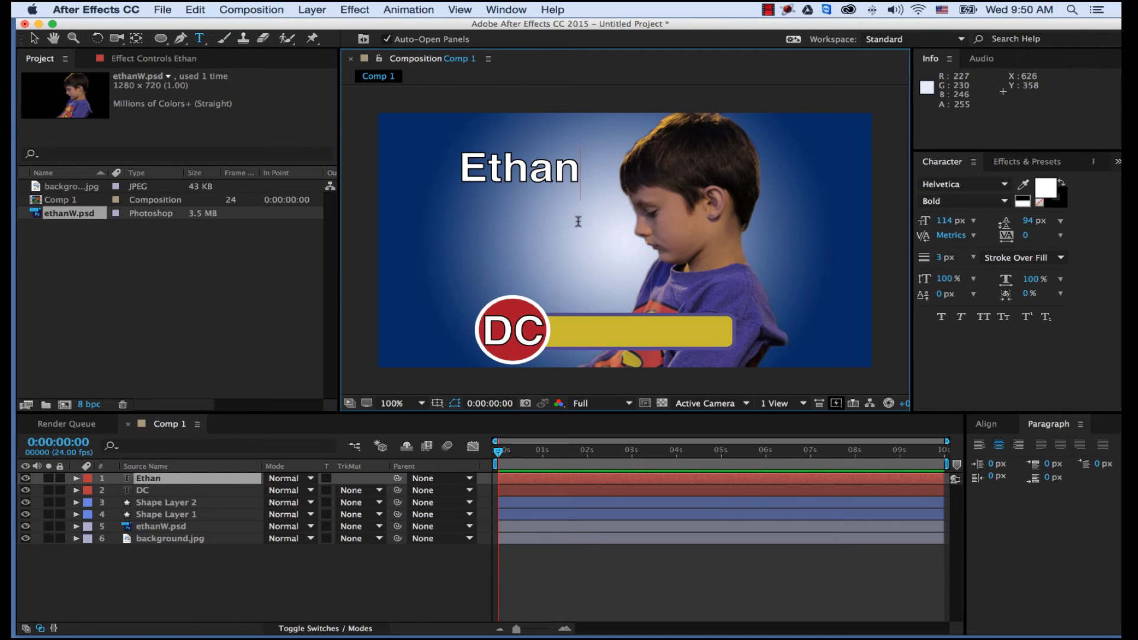
pyautogui.click(34, 39)
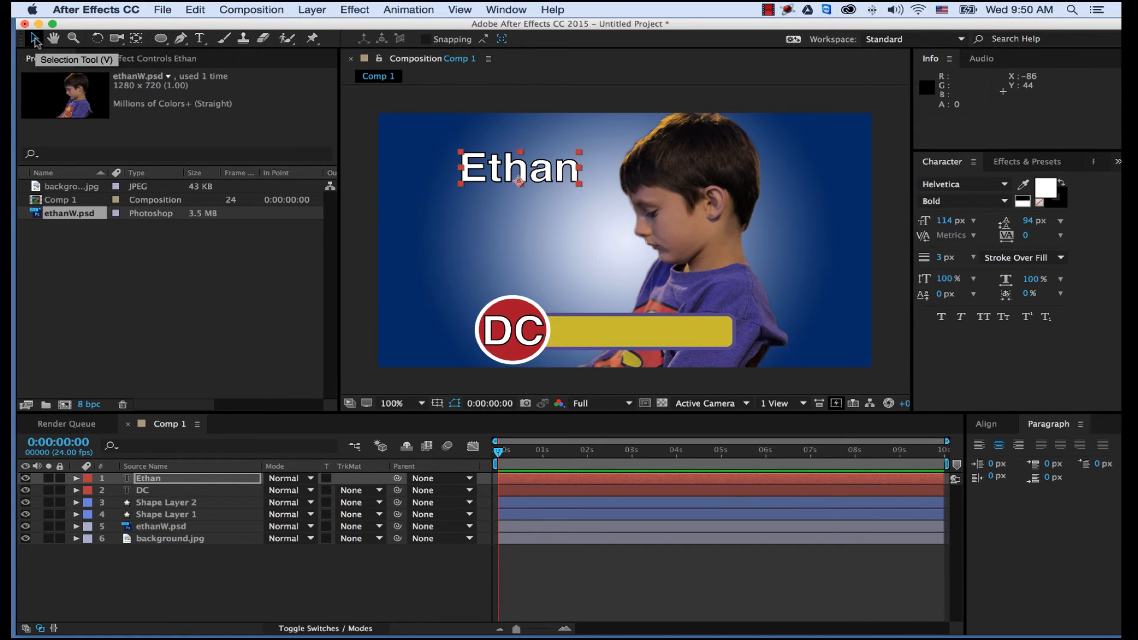
# Move the name text onto the yellow bar, set its font size to 91 px, centre it on the bar's height and deselect it
pyautogui.moveTo(552, 170); pyautogui.dragTo(663, 332)
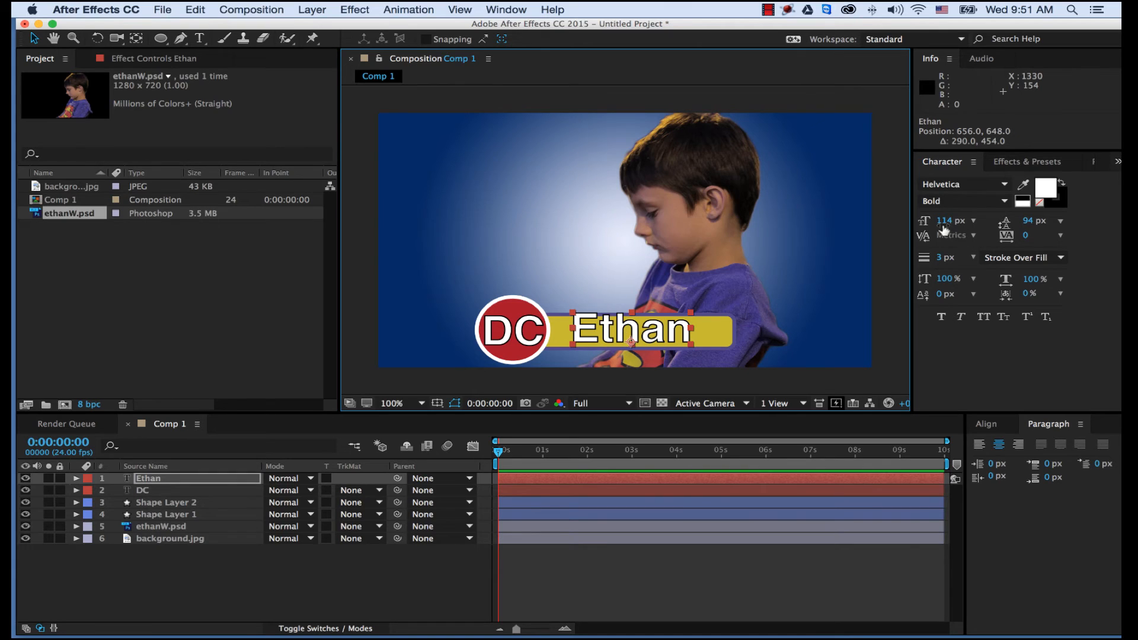
pyautogui.moveTo(944, 223); pyautogui.dragTo(916, 223)
pyautogui.moveTo(657, 336); pyautogui.dragTo(649, 339)
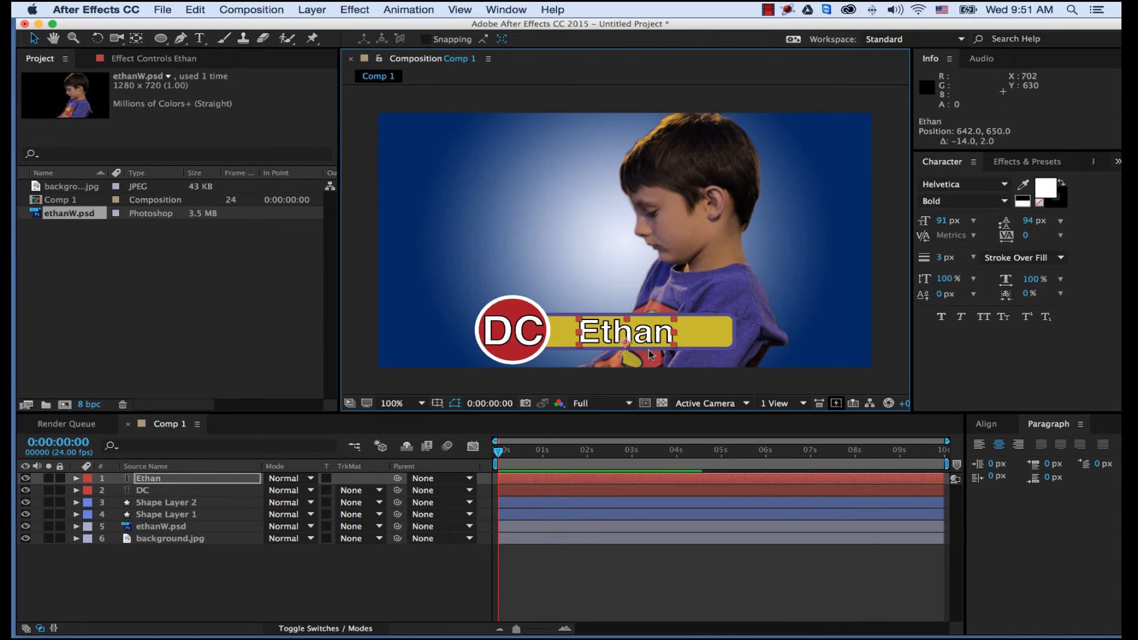
pyautogui.click(696, 571)
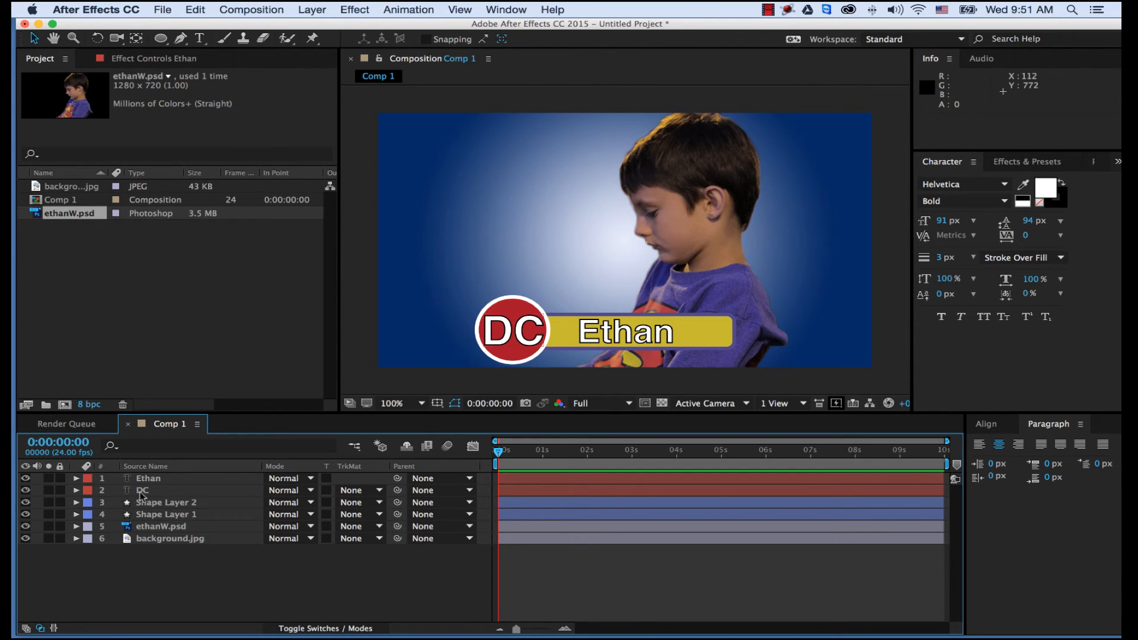
# Hide the name text layer, the DC text layer and Shape Layer 2, leaving the yellow bar visible
pyautogui.click(25, 479)
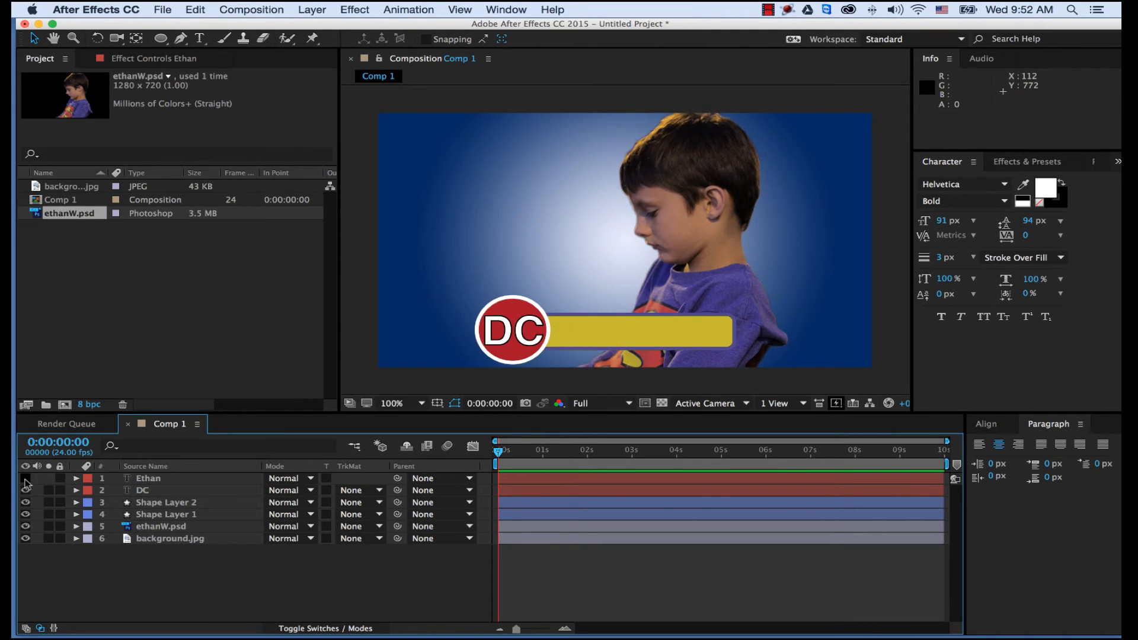
pyautogui.click(26, 491)
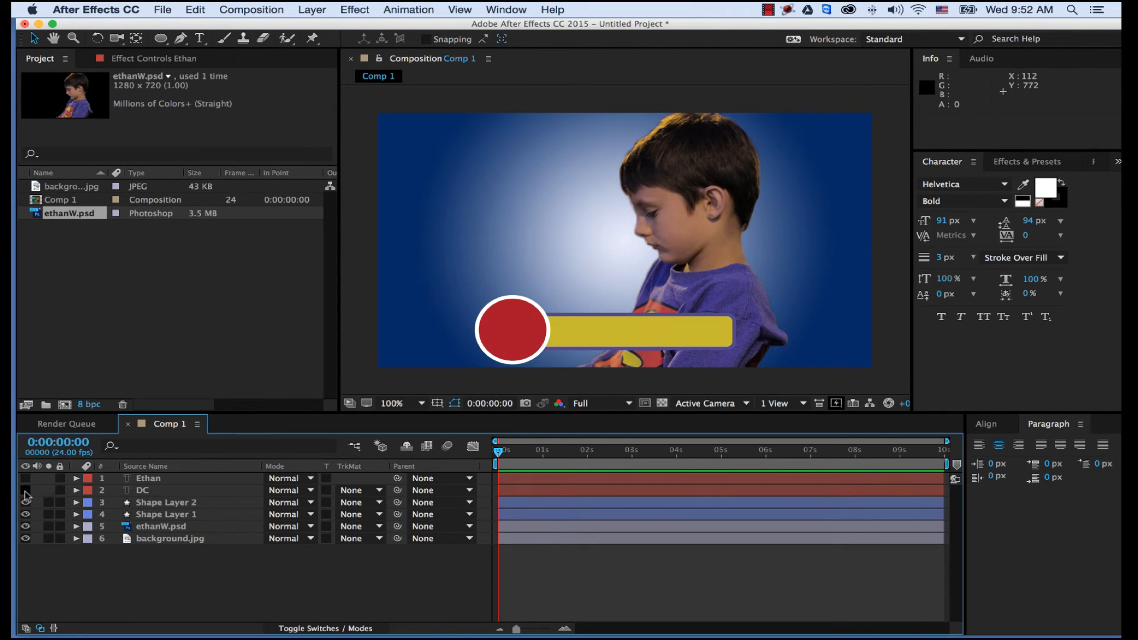
pyautogui.click(25, 502)
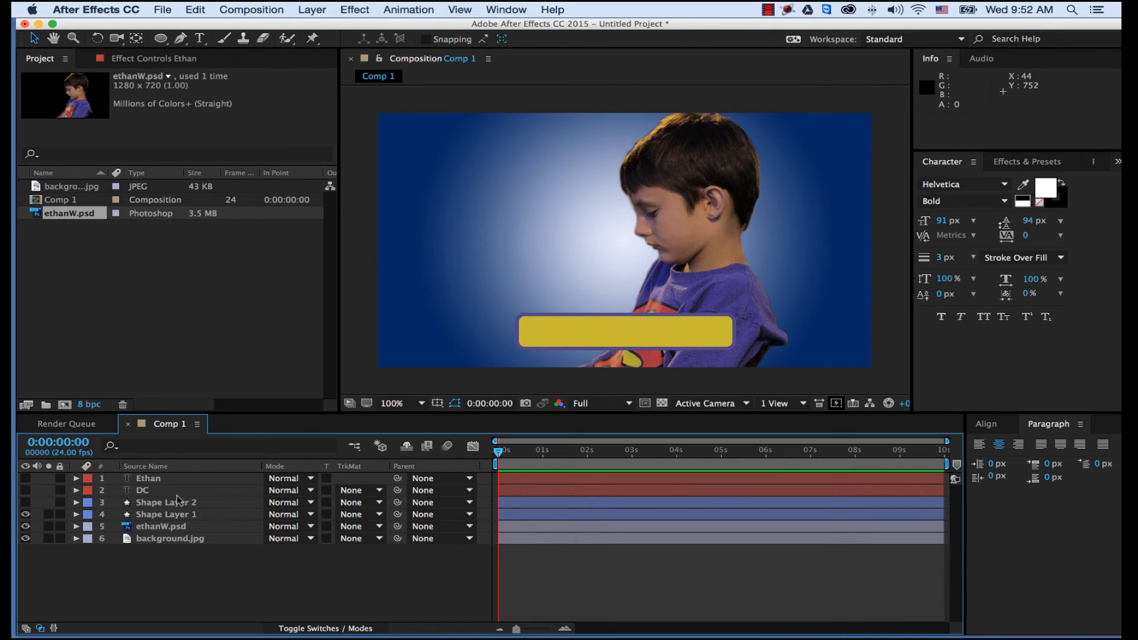
# Start keyframing Shape Layer 1's Position at 0:00:00:00 and set its X value to 1582 so the bar sits beyond the frame's right edge
pyautogui.click(152, 503)
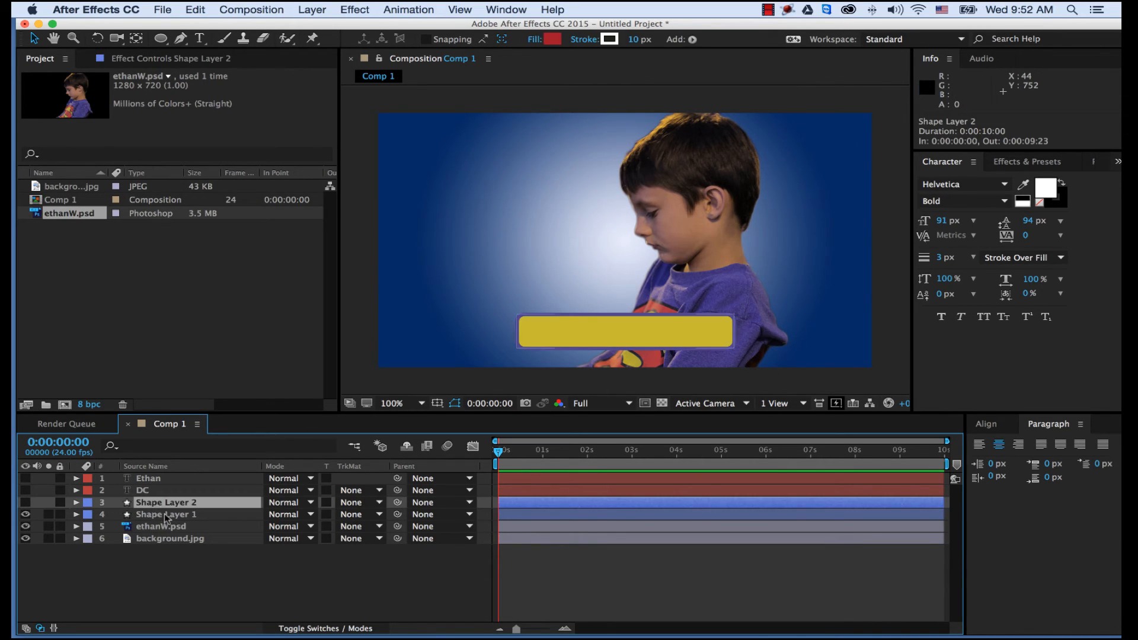
pyautogui.click(166, 517)
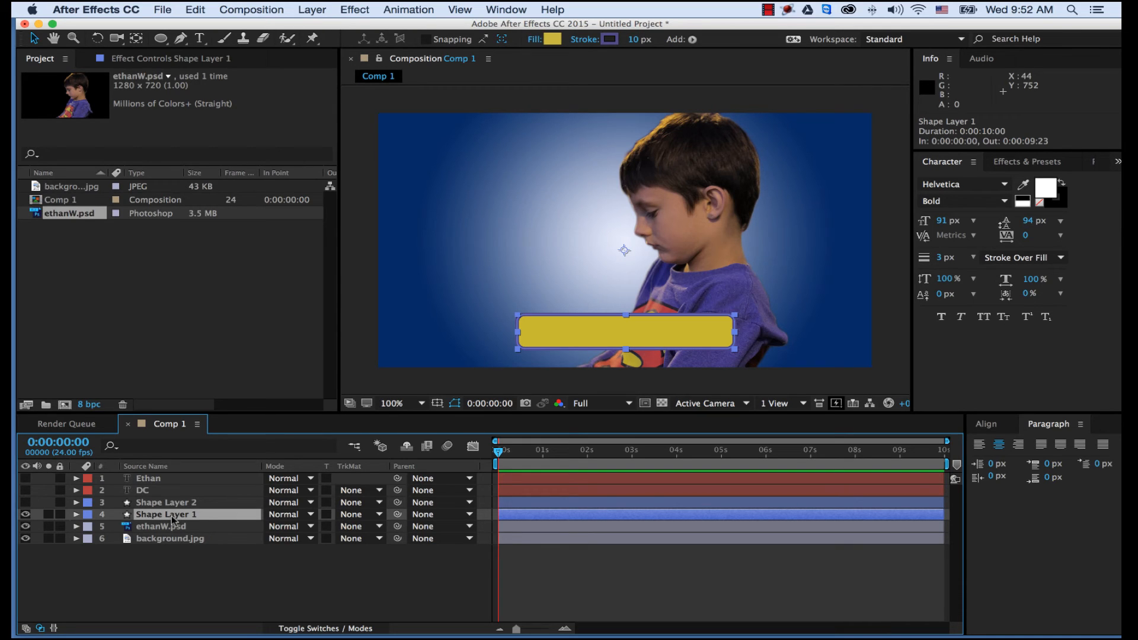
pyautogui.press('p')
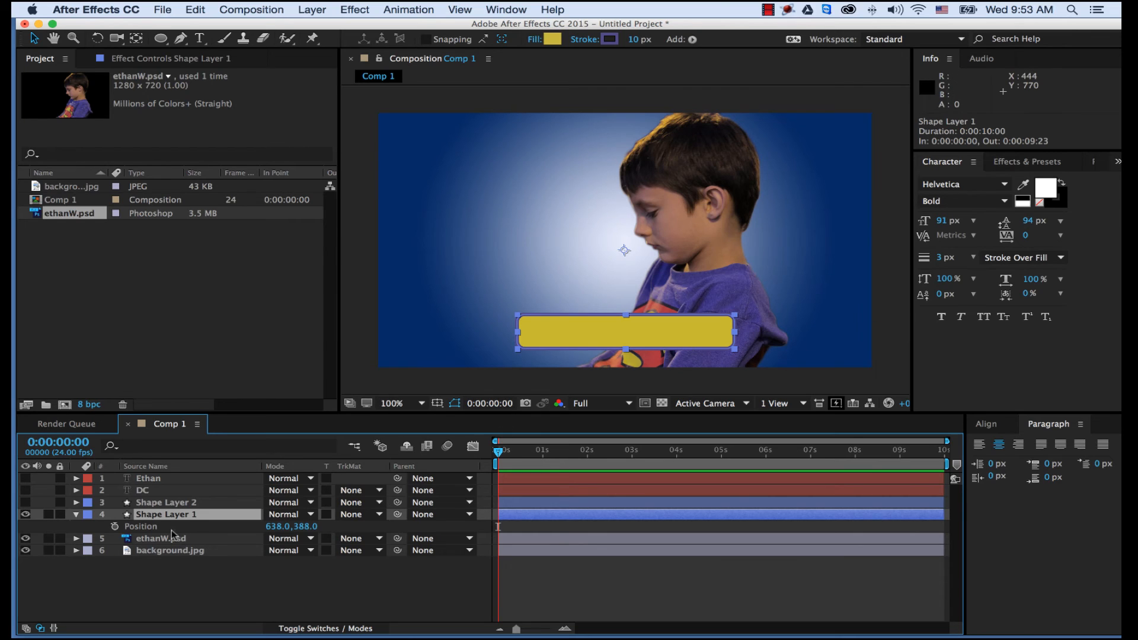
pyautogui.click(115, 526)
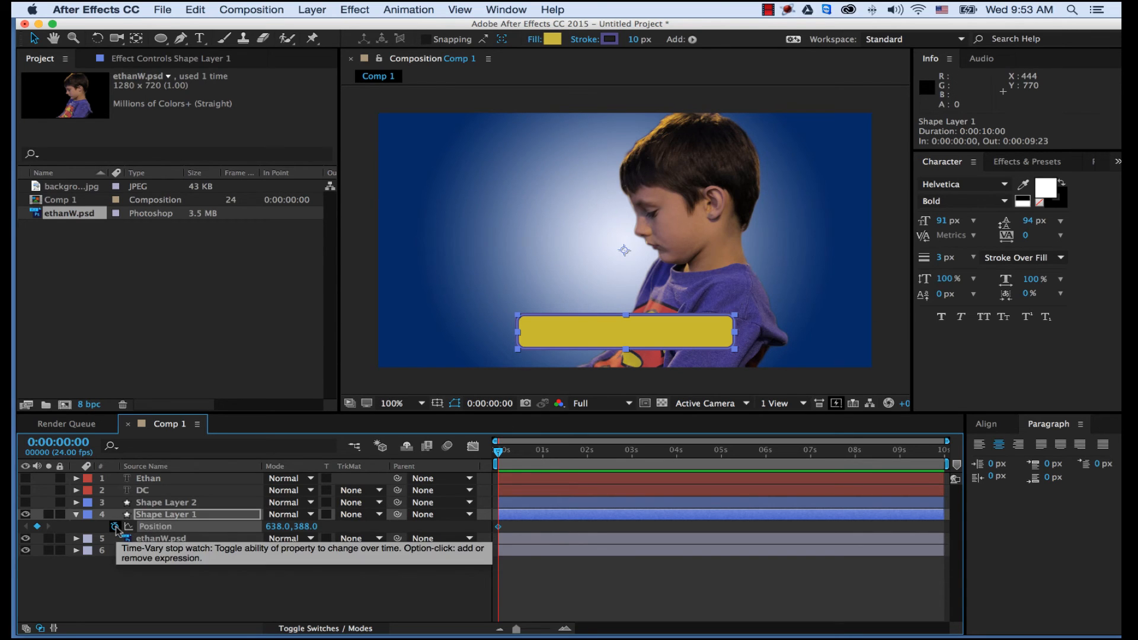
pyautogui.click(470, 534)
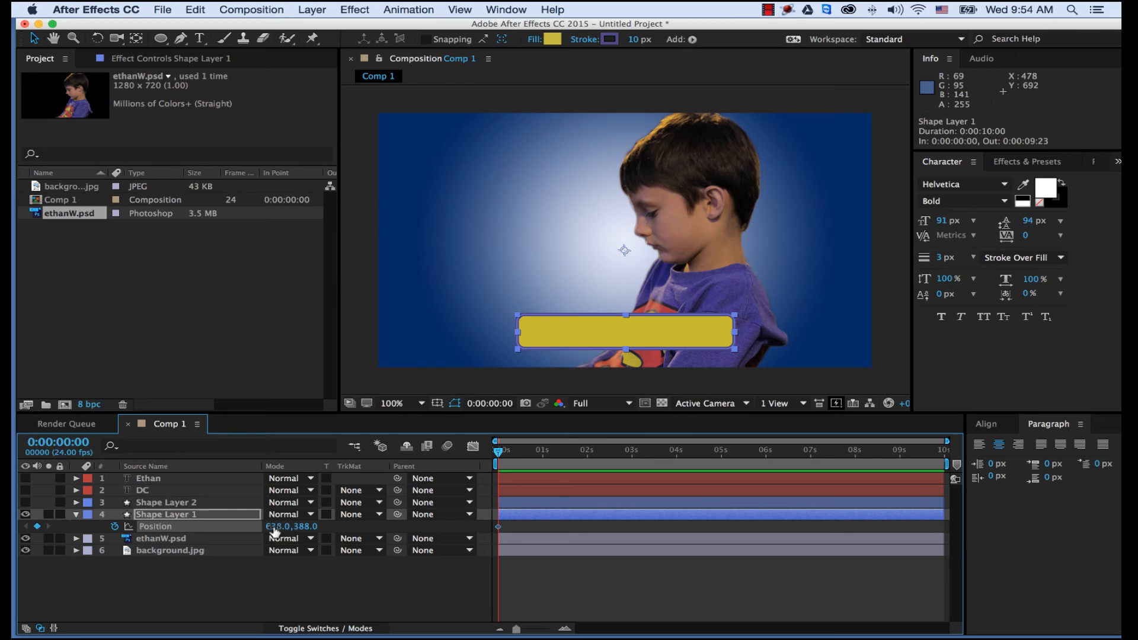
pyautogui.moveTo(274, 531); pyautogui.dragTo(401, 526)
pyautogui.moveTo(472, 518); pyautogui.dragTo(724, 517)
pyautogui.moveTo(886, 515); pyautogui.dragTo(983, 511)
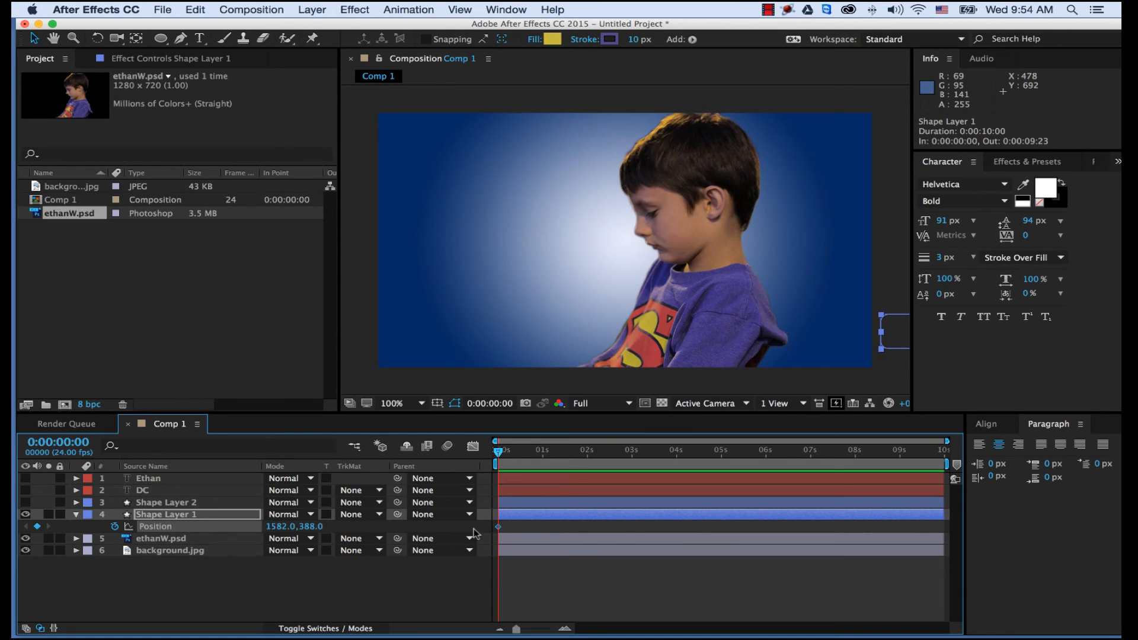
# At 0:00:01:01, set Shape Layer 1's X position to 638 and scrub the first second to preview the bar sliding in
pyautogui.click(544, 454)
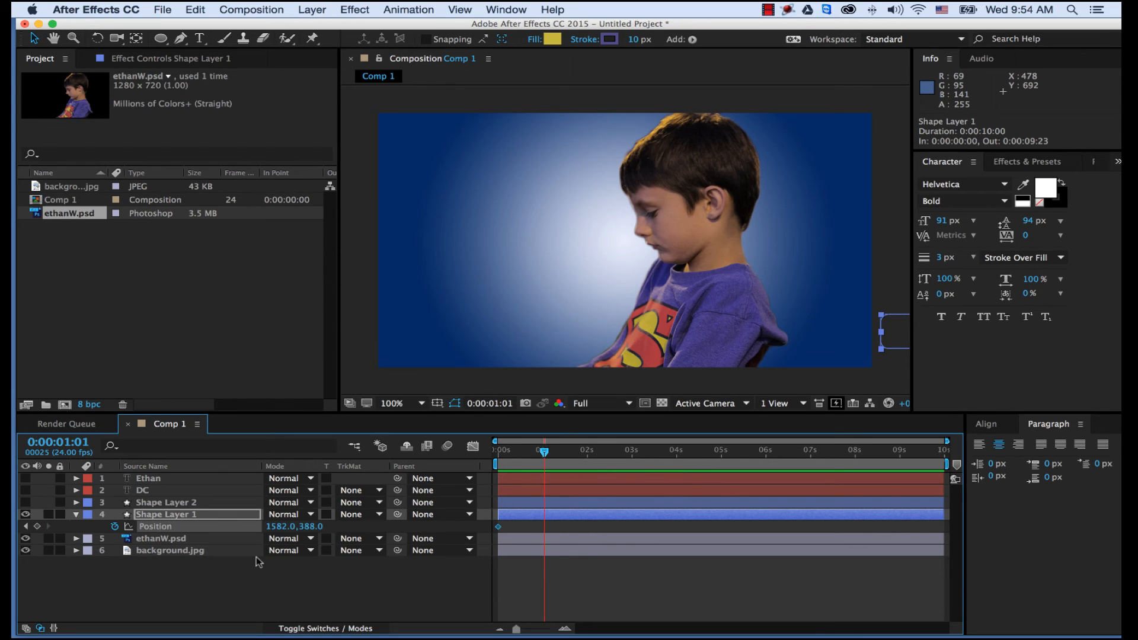
pyautogui.moveTo(279, 525); pyautogui.dragTo(255, 533)
pyautogui.click(279, 532)
pyautogui.write('638')
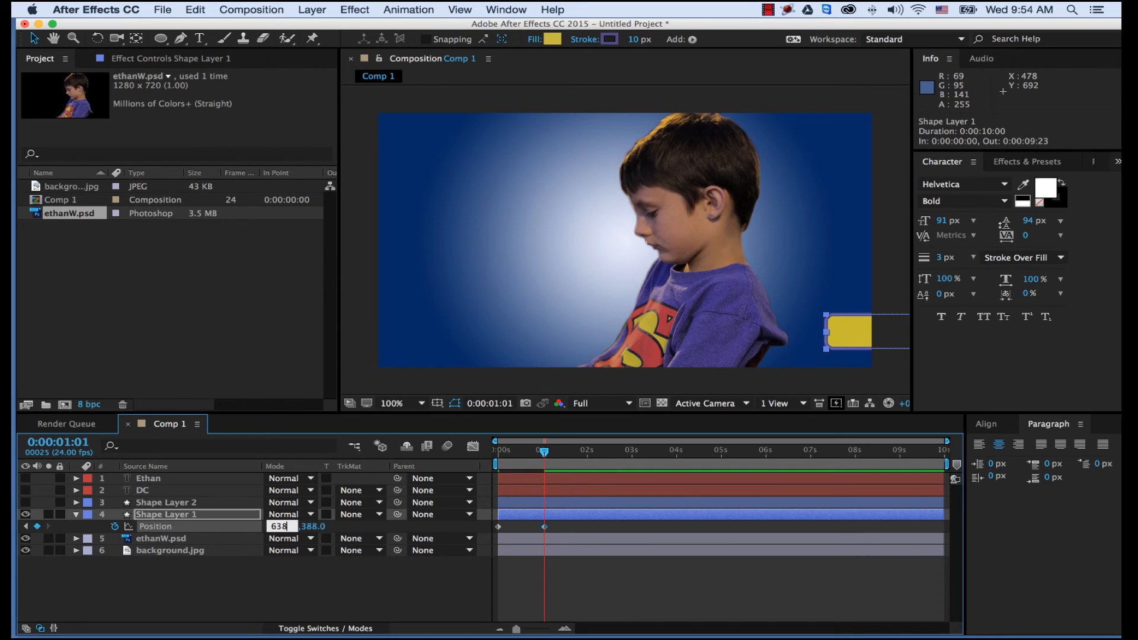
pyautogui.press('Return')
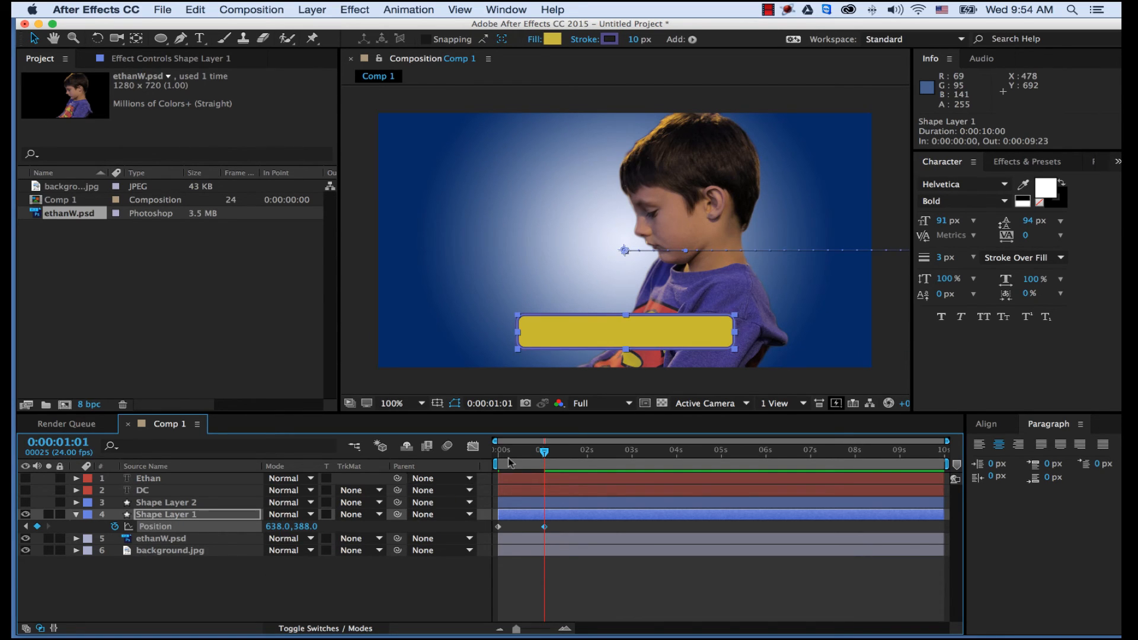
pyautogui.moveTo(511, 452)
pyautogui.mouseDown()
pyautogui.moveTo(485, 455)
pyautogui.moveTo(563, 461)
pyautogui.moveTo(520, 460)
pyautogui.mouseUp()
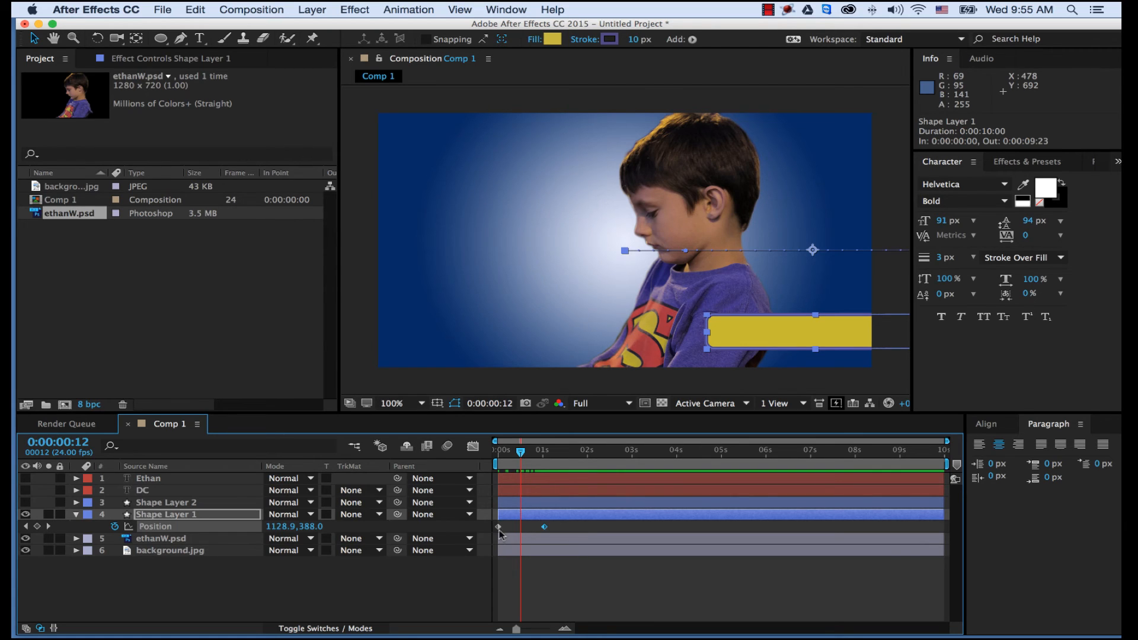
# Show Shape Layer 2 with the red circle and start keyframing its Position at 0:00:00:12
pyautogui.click(194, 504)
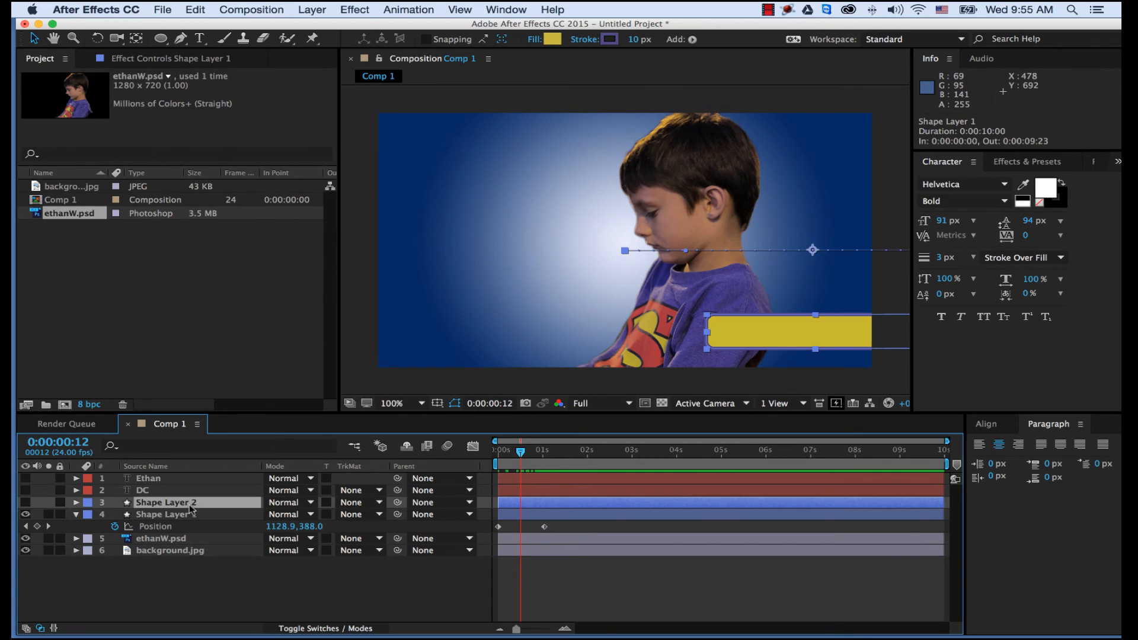
pyautogui.click(25, 502)
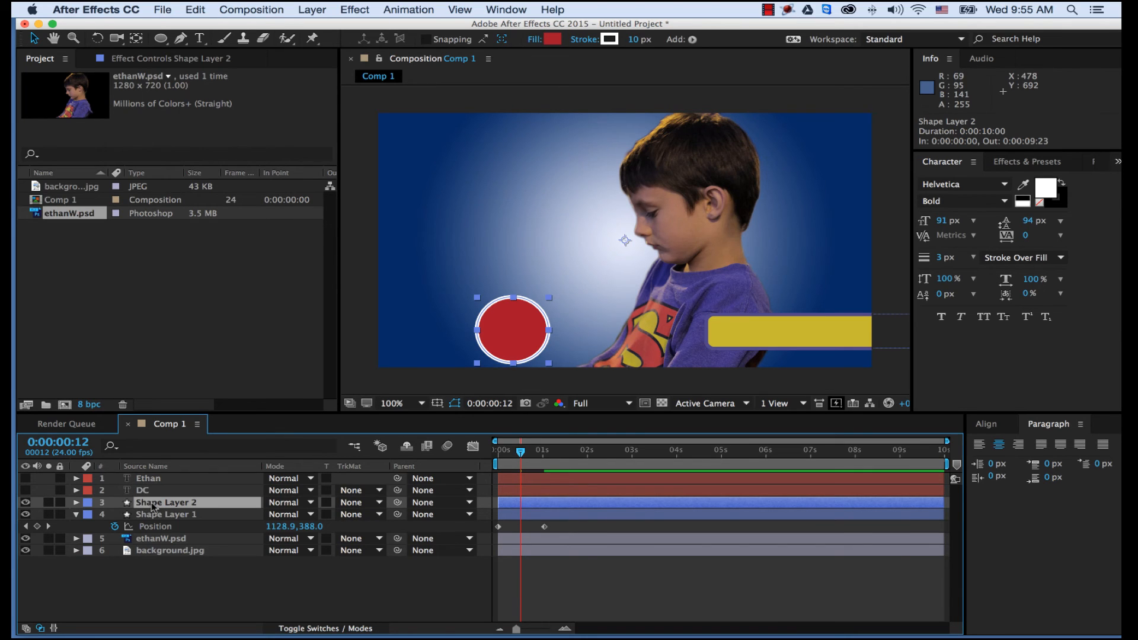
pyautogui.press('p')
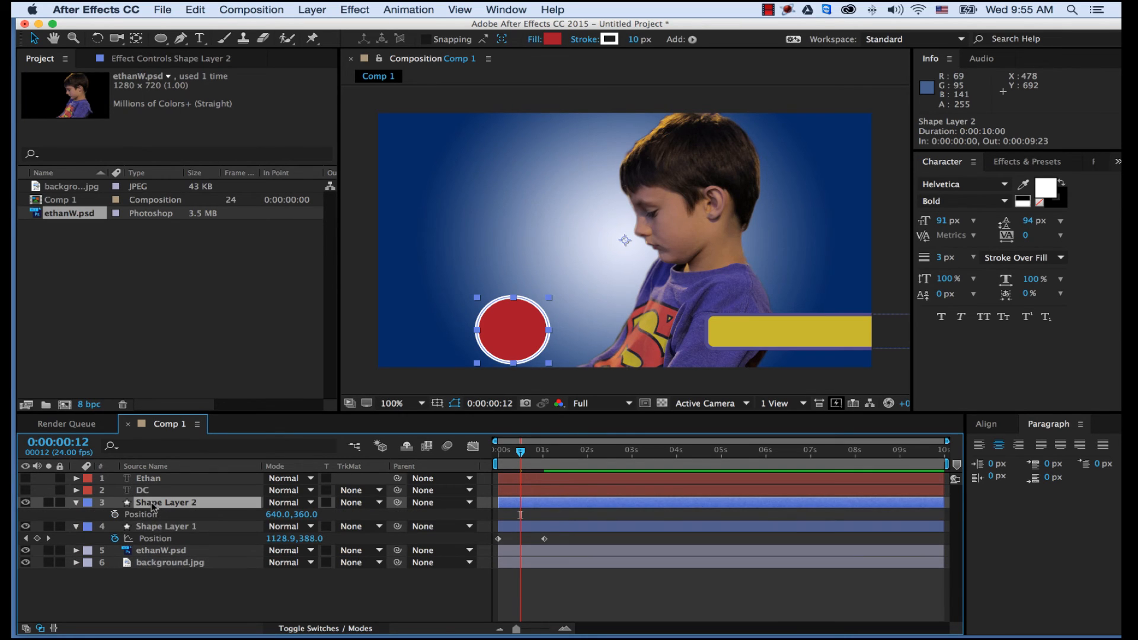
pyautogui.click(115, 514)
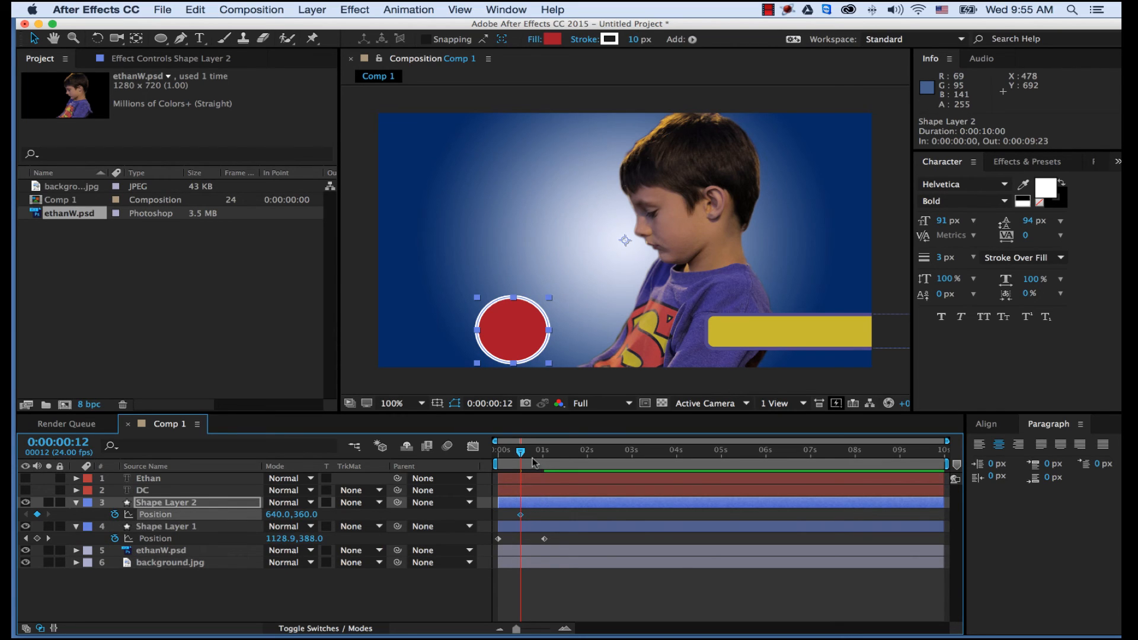
# Go to 0:00:01:12 and add a Position keyframe there holding the red circle's current place on Shape Layer 2
pyautogui.moveTo(563, 457); pyautogui.dragTo(567, 455)
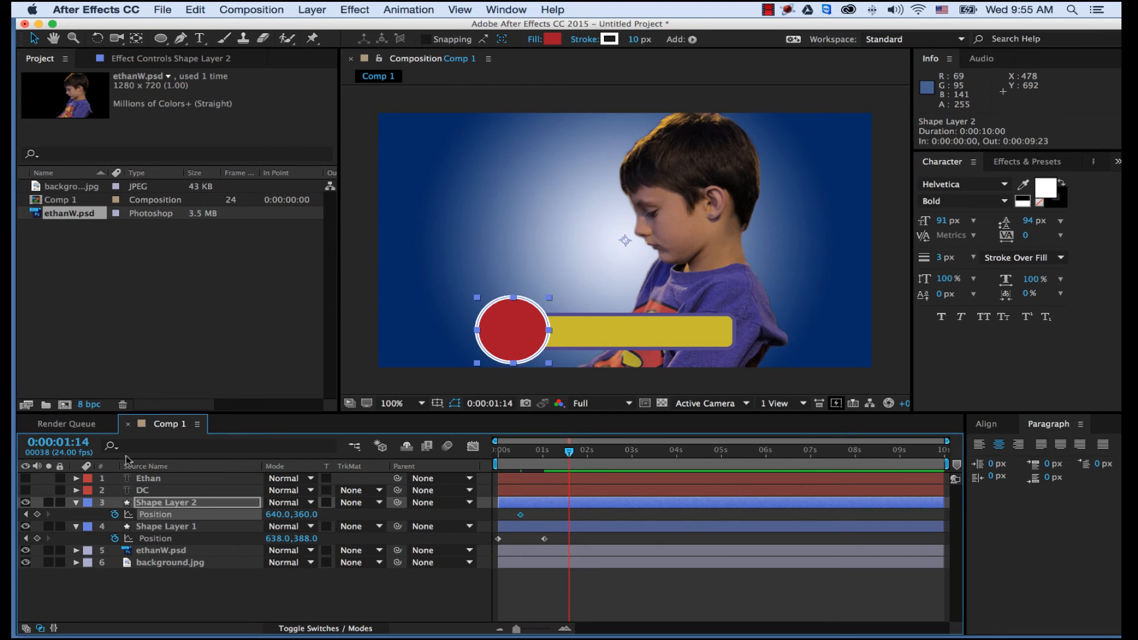
pyautogui.click(55, 442)
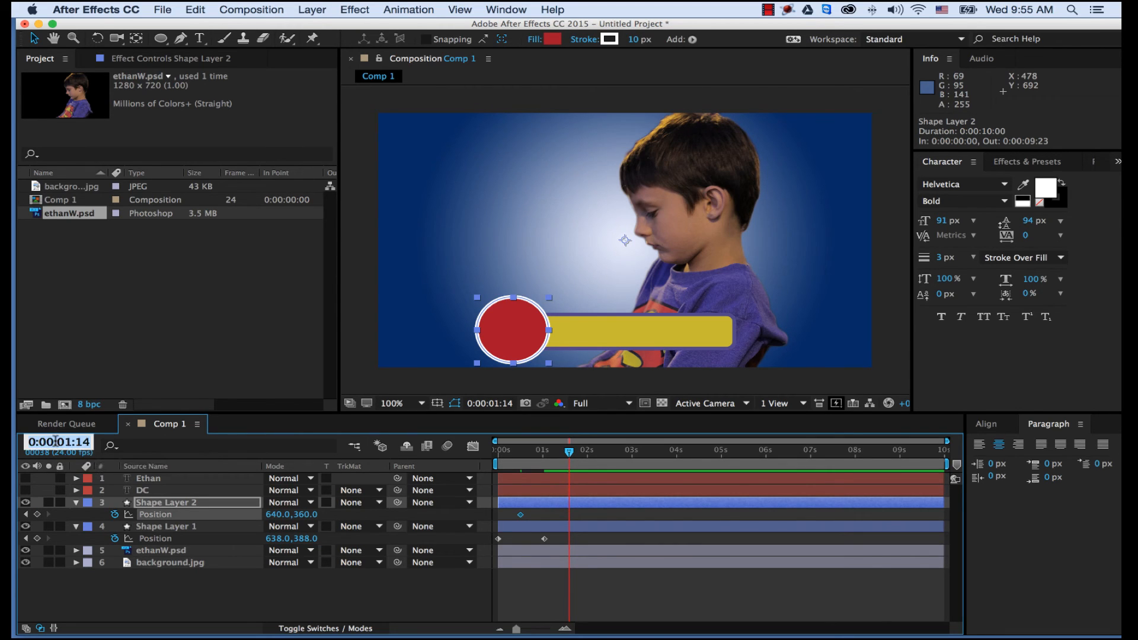
pyautogui.write('1')
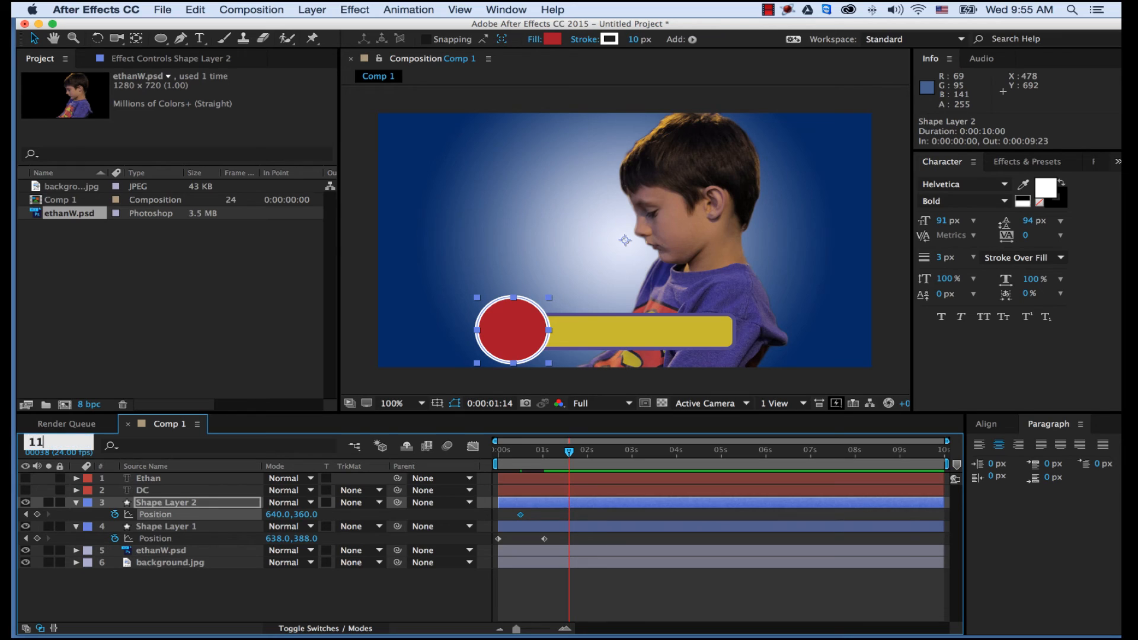
pyautogui.write(':12')
pyautogui.press('Return')
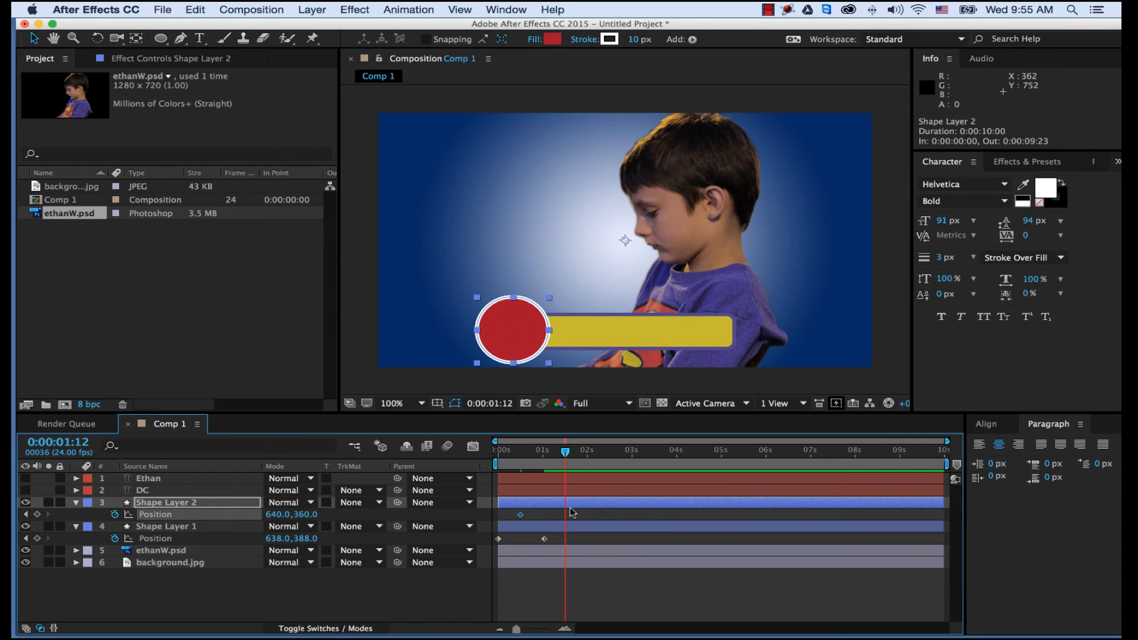
pyautogui.click(521, 515)
pyautogui.click(37, 514)
# At the 0:00:00:12 keyframe, set Shape Layer 2's X position to 186 so the circle starts beyond the frame's left edge
pyautogui.moveTo(542, 457); pyautogui.dragTo(518, 455)
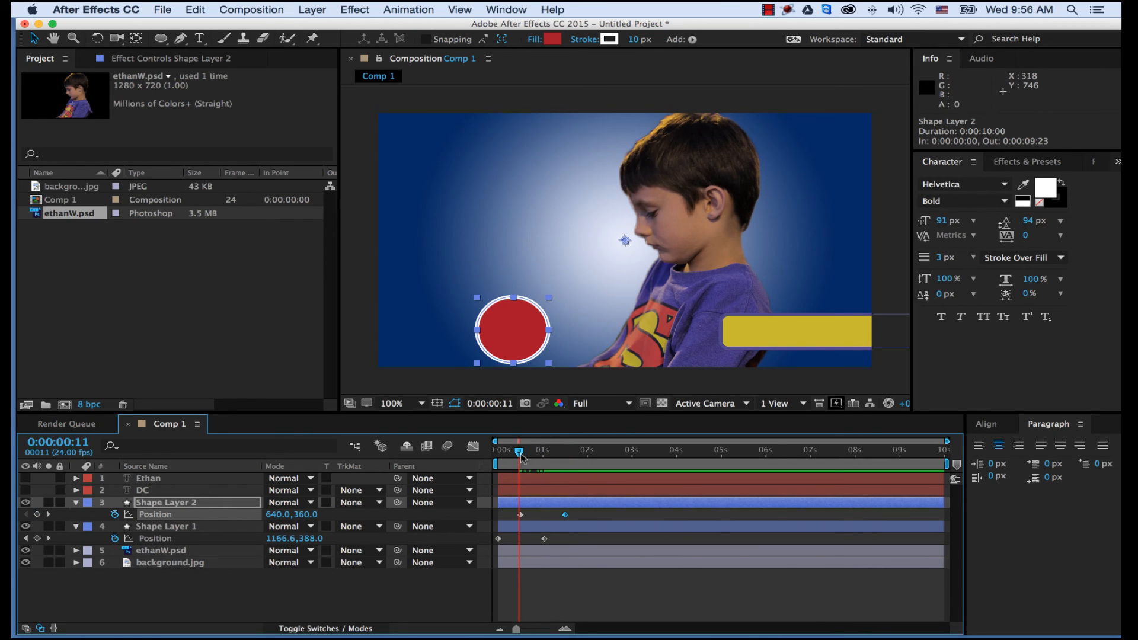
pyautogui.moveTo(521, 456); pyautogui.dragTo(523, 458)
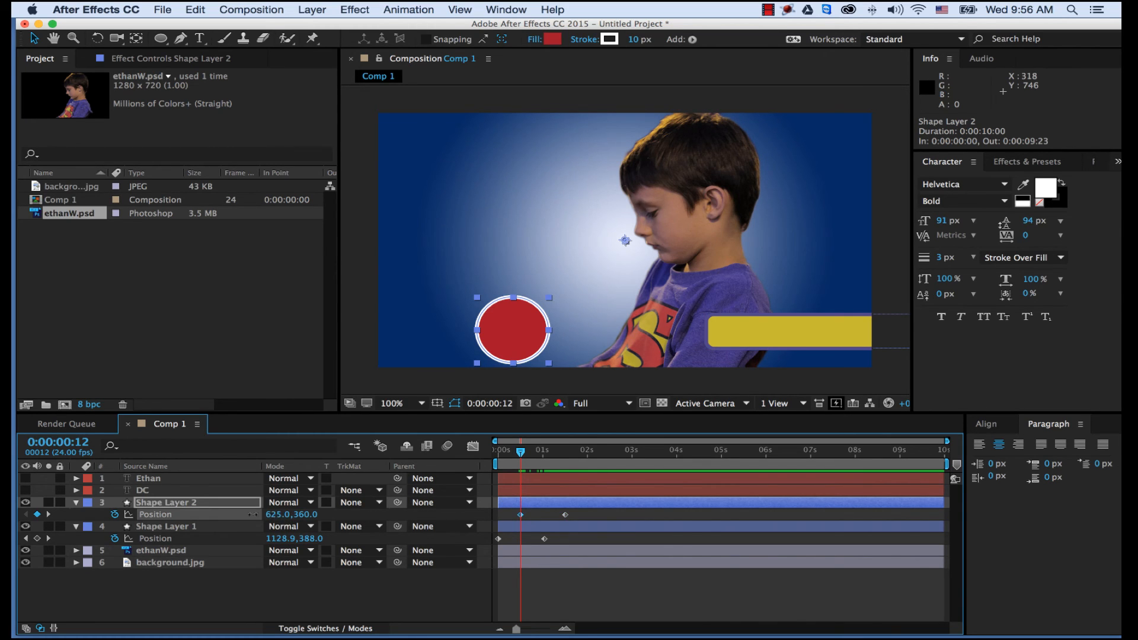
pyautogui.moveTo(253, 514); pyautogui.dragTo(187, 513)
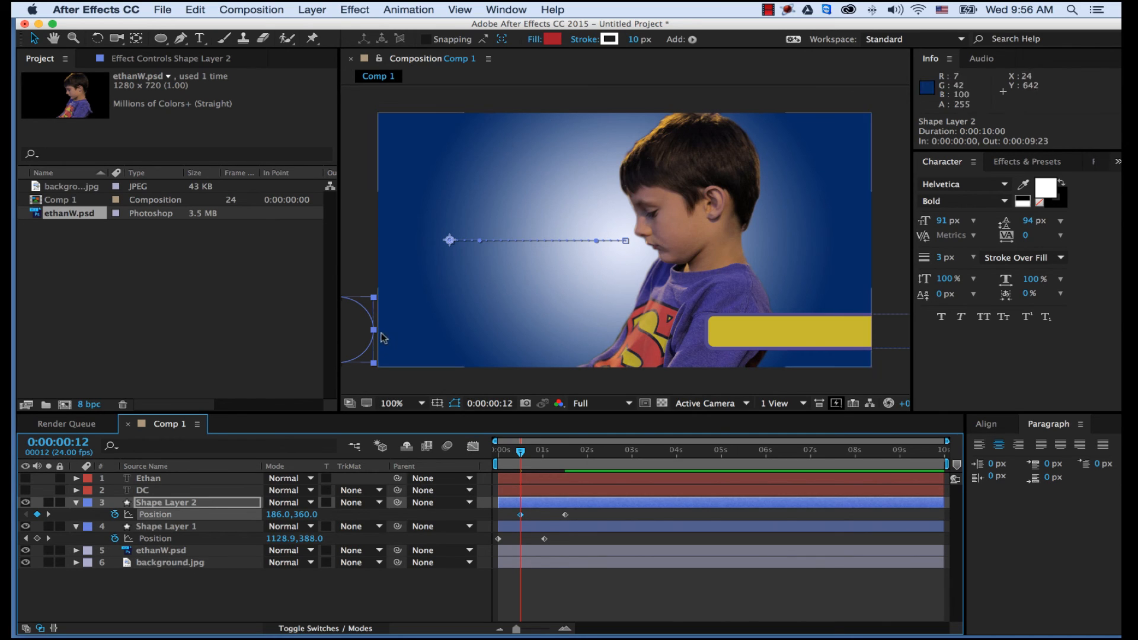
# Scrub and play the opening seconds to check how the yellow bar and the red circle slide in
pyautogui.moveTo(520, 456); pyautogui.dragTo(500, 454)
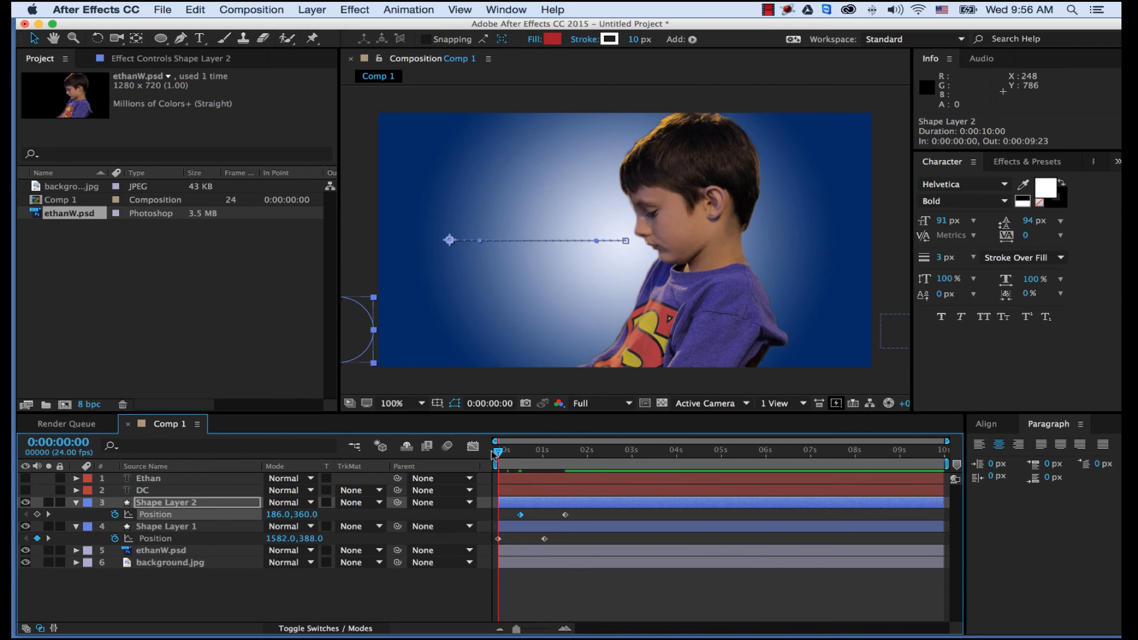
pyautogui.moveTo(500, 454); pyautogui.dragTo(580, 494)
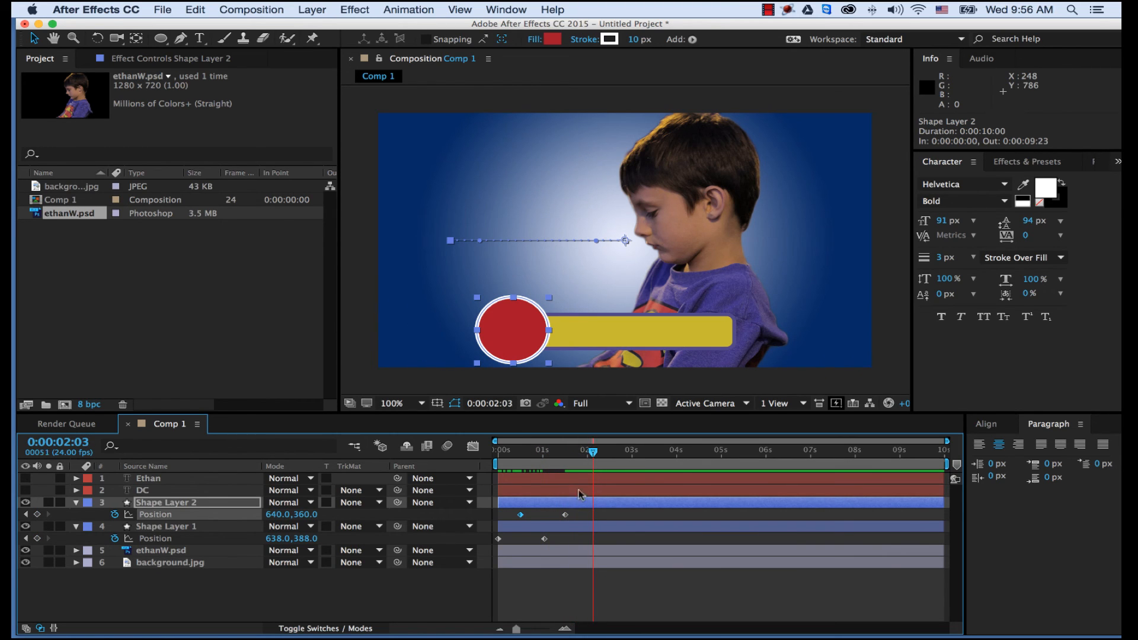
pyautogui.moveTo(541, 458); pyautogui.dragTo(521, 457)
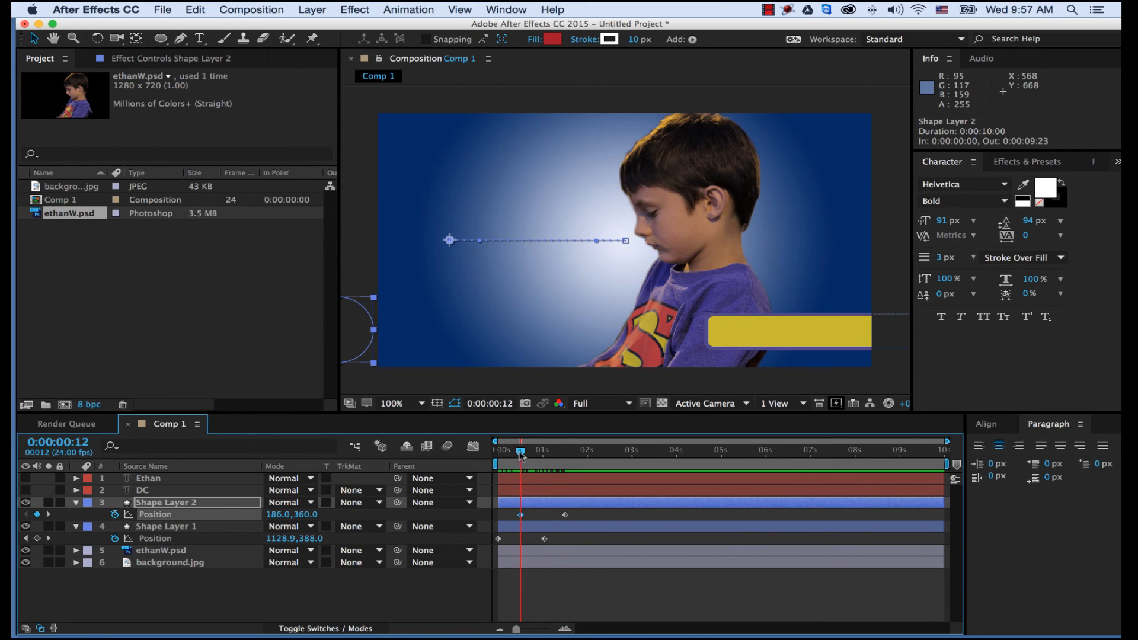
pyautogui.moveTo(521, 455)
pyautogui.mouseDown()
pyautogui.moveTo(492, 455)
pyautogui.moveTo(533, 455)
pyautogui.moveTo(521, 456)
pyautogui.mouseUp()
pyautogui.moveTo(523, 456); pyautogui.dragTo(565, 454)
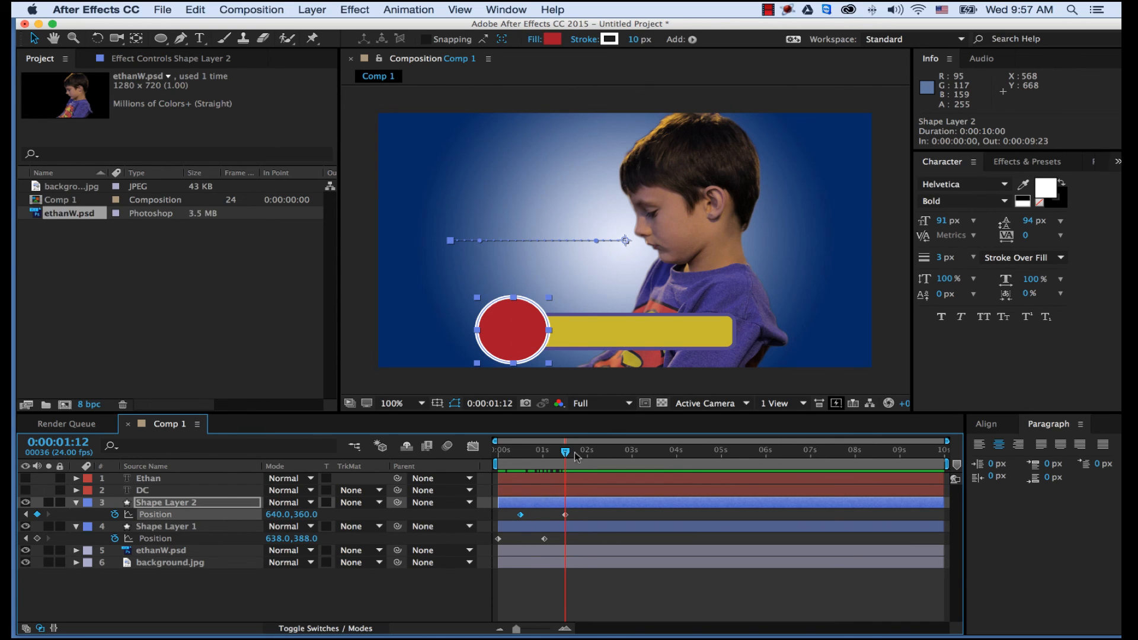
pyautogui.press('space')
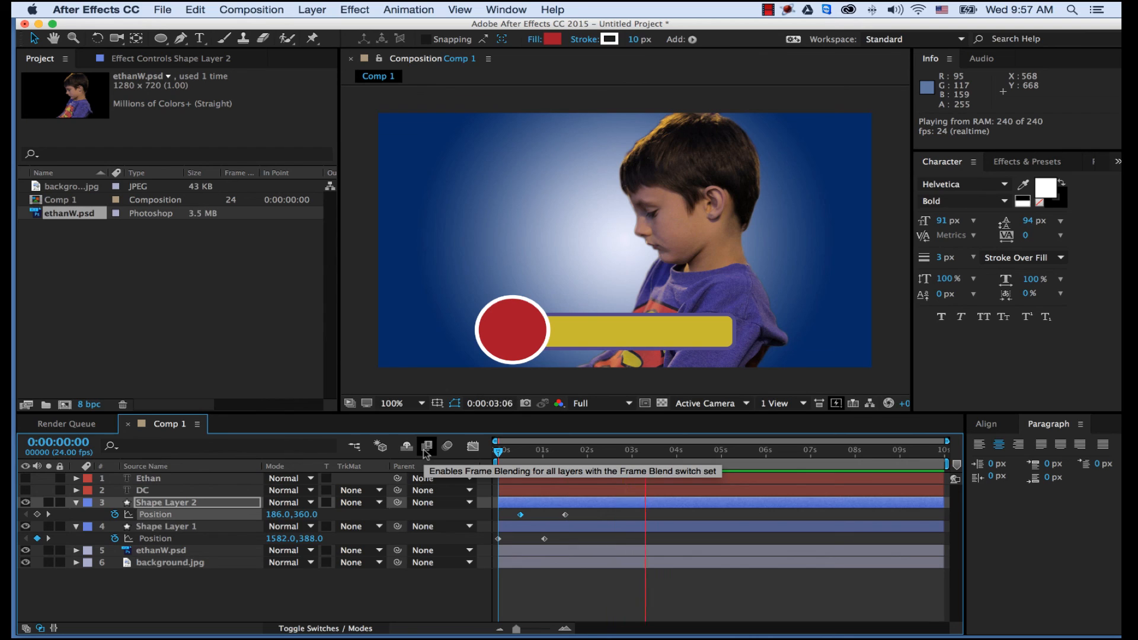
pyautogui.press('space')
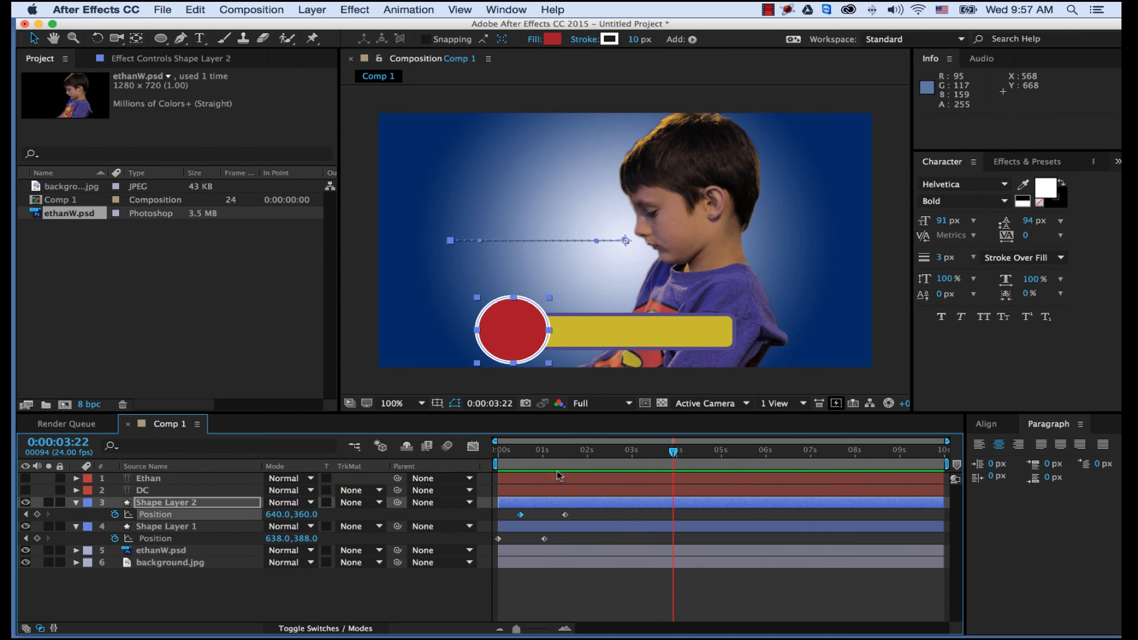
# At 0:00:01:12, show the DC text layer and start keyframing its Opacity with a value of 0%
pyautogui.moveTo(566, 453)
pyautogui.mouseDown()
pyautogui.moveTo(544, 452)
pyautogui.moveTo(566, 454)
pyautogui.mouseUp()
pyautogui.click(145, 491)
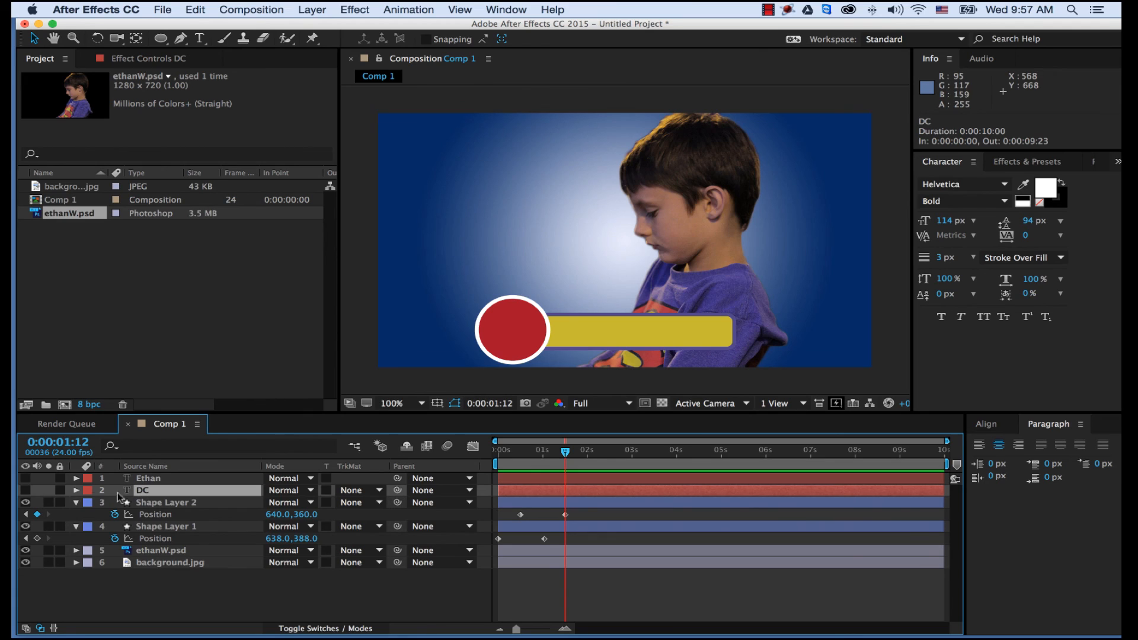
pyautogui.click(25, 490)
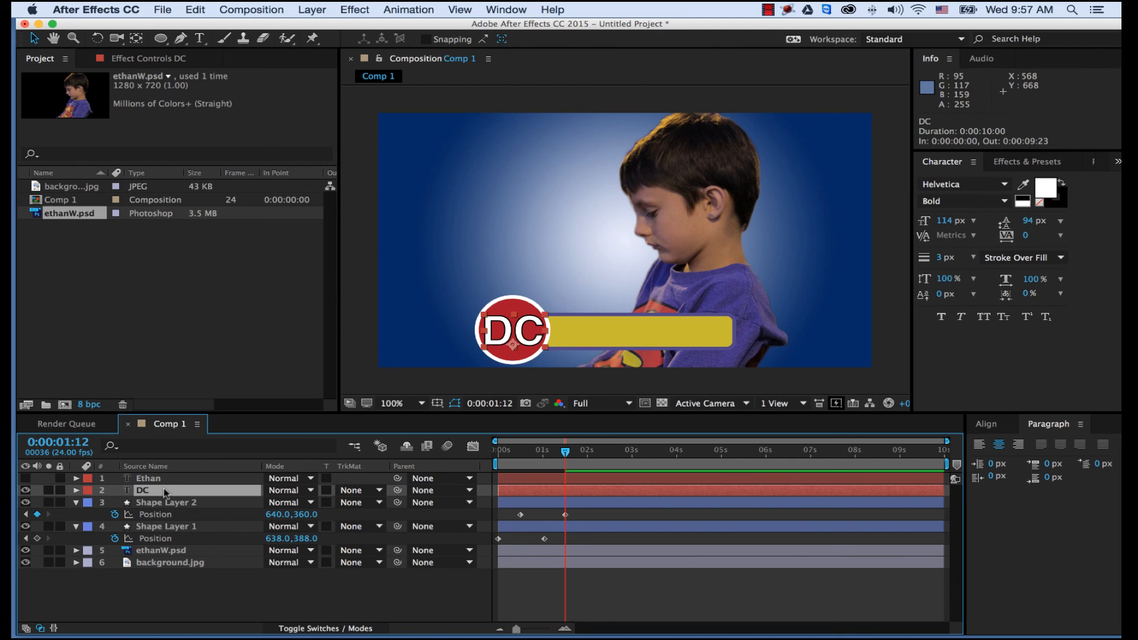
pyautogui.press('t')
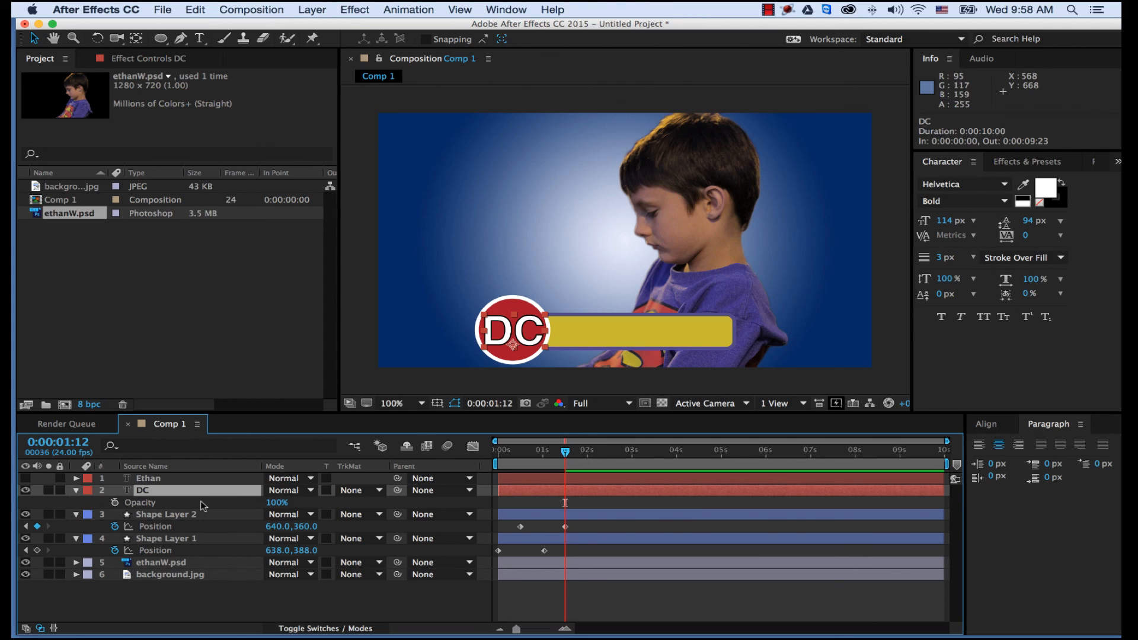
pyautogui.click(115, 502)
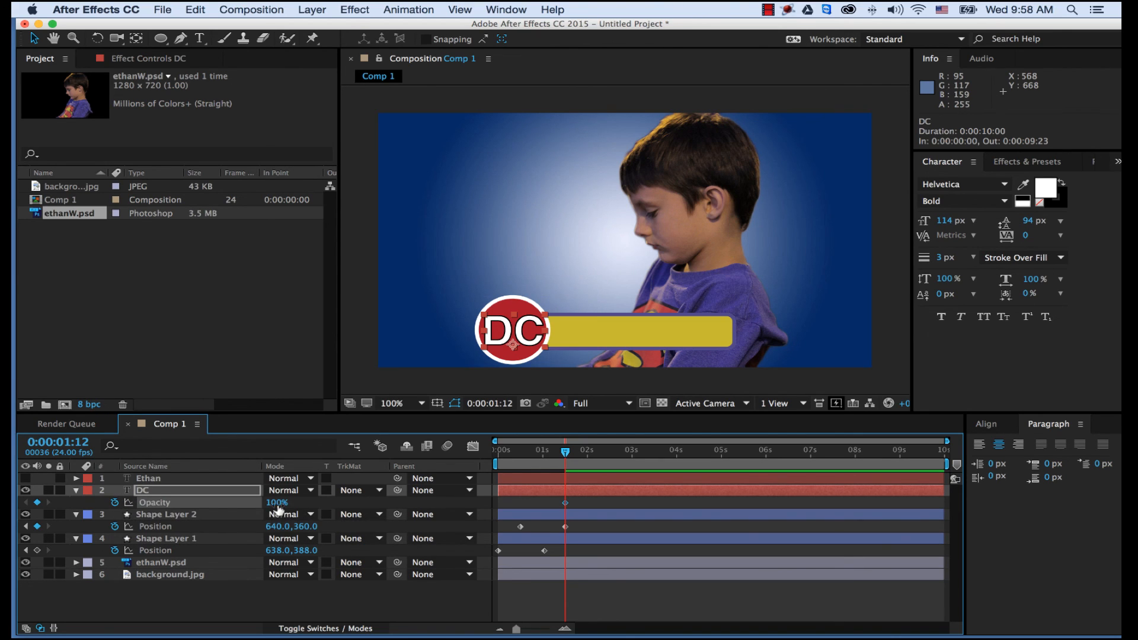
pyautogui.moveTo(274, 503); pyautogui.dragTo(308, 505)
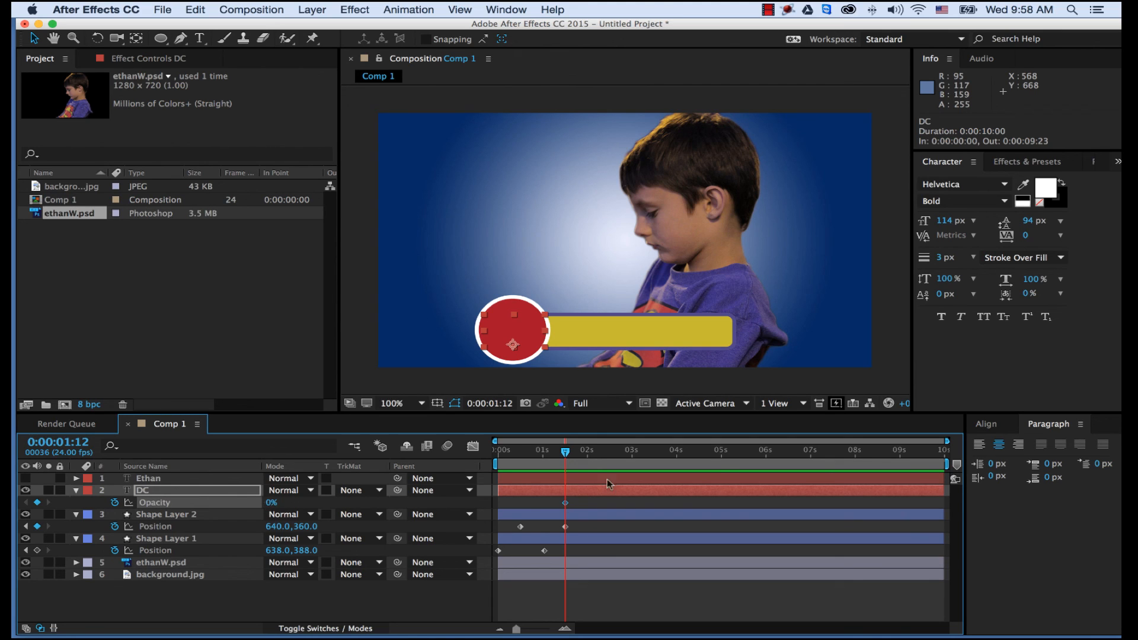
# At 0:00:02:12, set the DC text layer's Opacity to 100% and play the animation from the start
pyautogui.moveTo(567, 454); pyautogui.dragTo(612, 459)
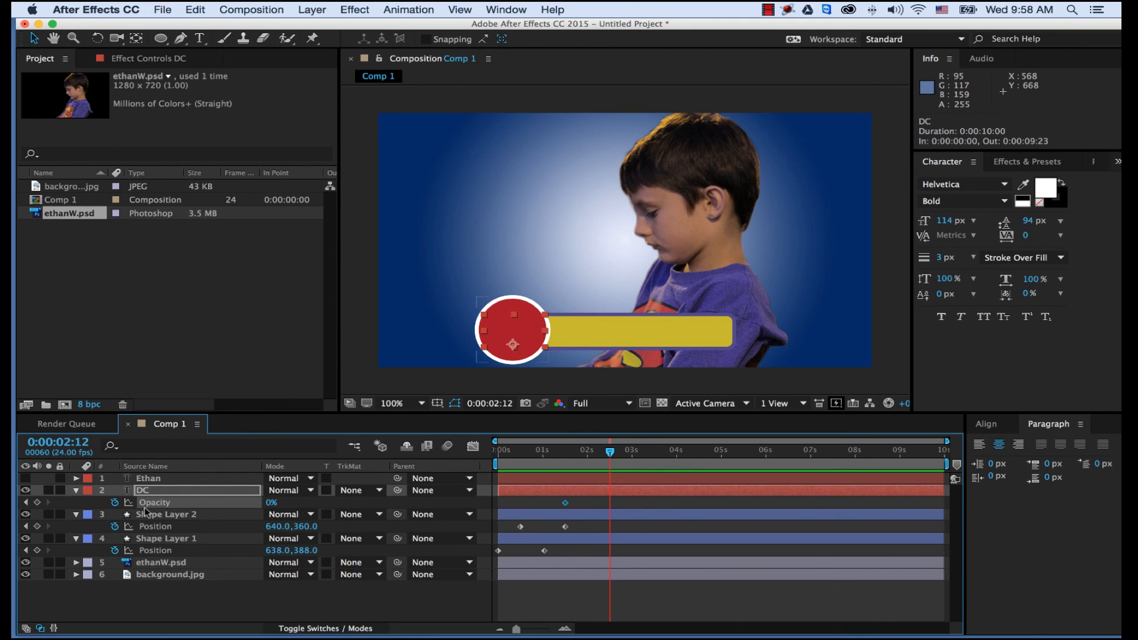
pyautogui.click(271, 503)
pyautogui.write('100')
pyautogui.press('Return')
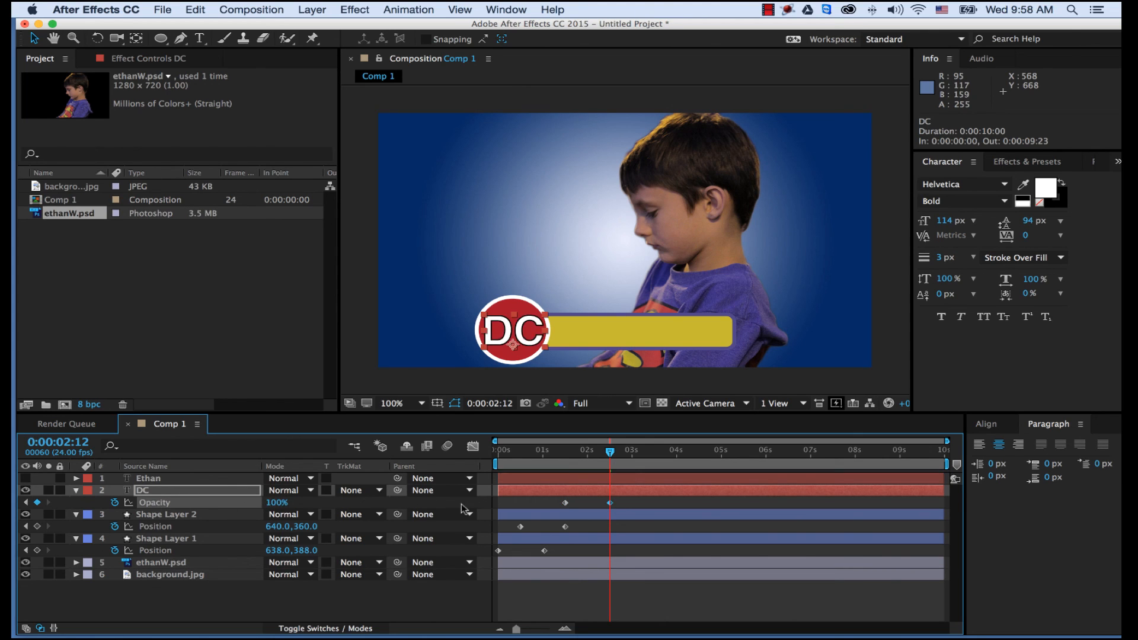
pyautogui.click(501, 453)
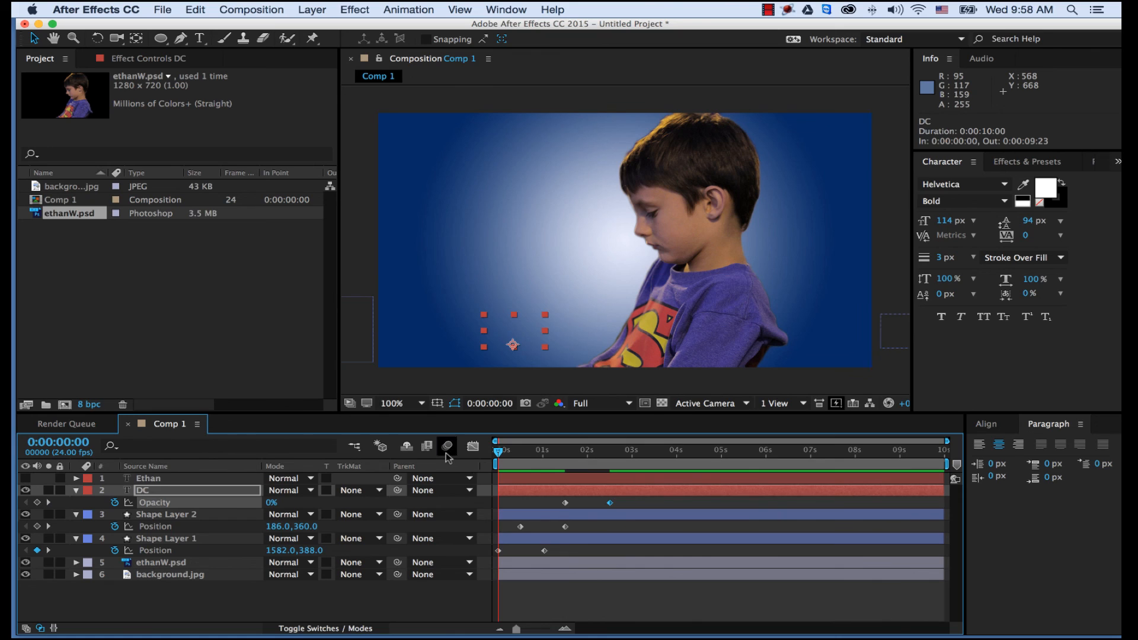
pyautogui.press('space')
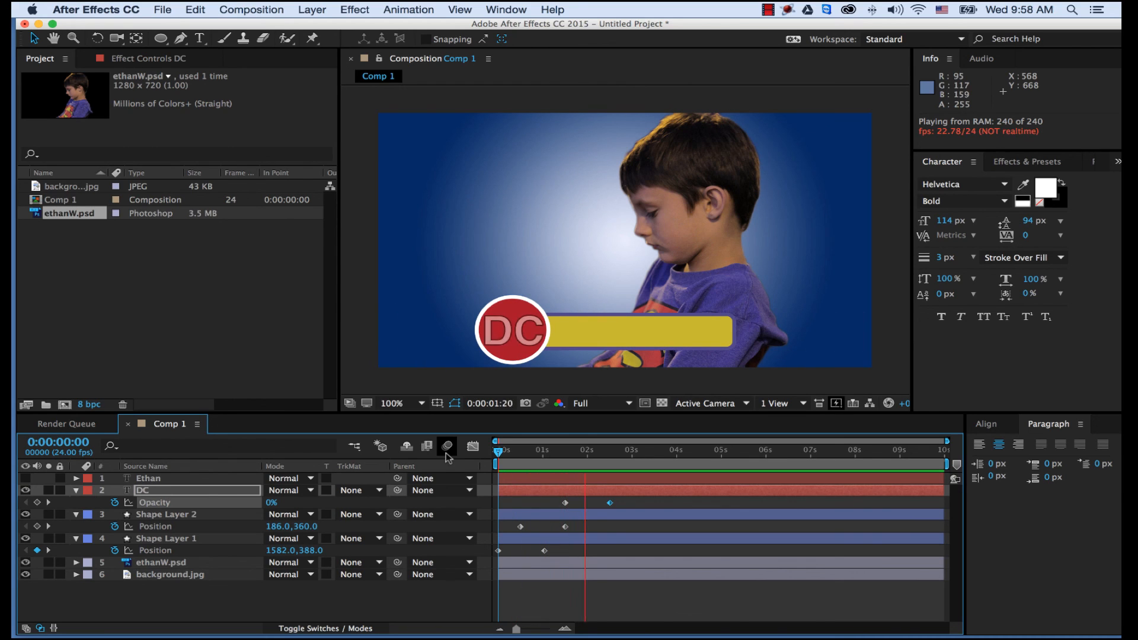
pyautogui.press('space')
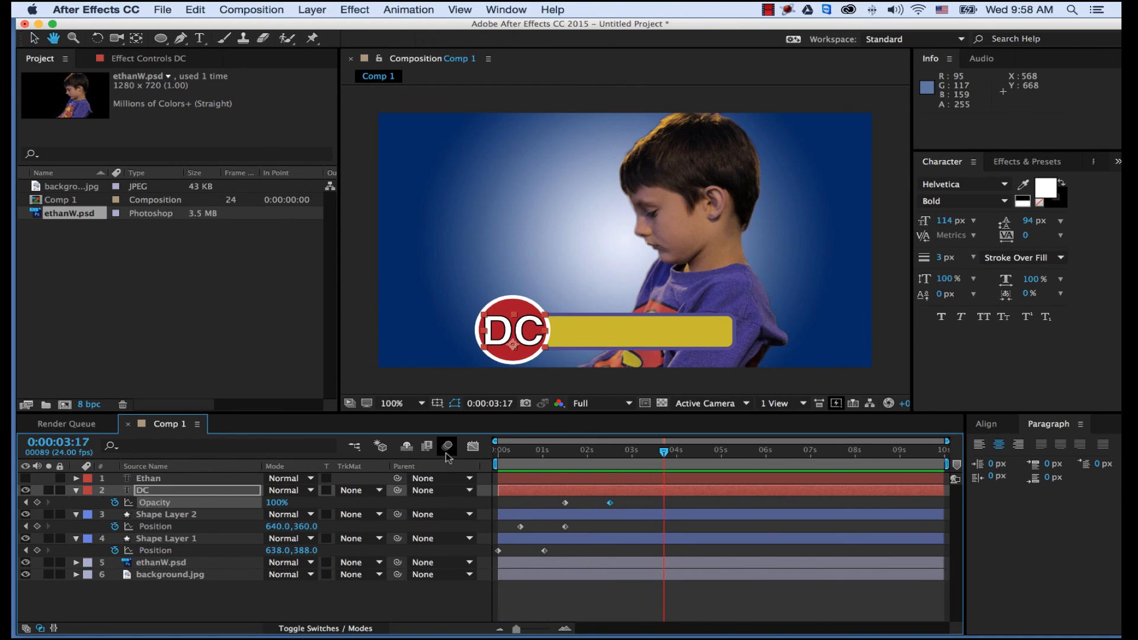
# At 0:00:02:00, show the name text layer and start keyframing its Opacity with a value of 0%
pyautogui.click(587, 453)
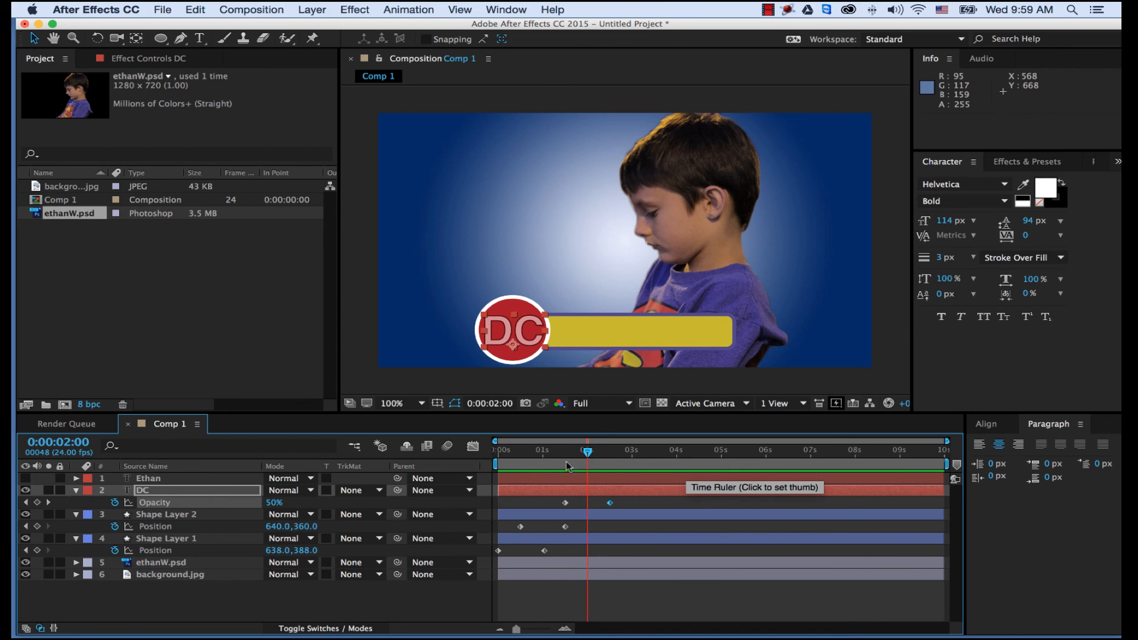
pyautogui.click(152, 480)
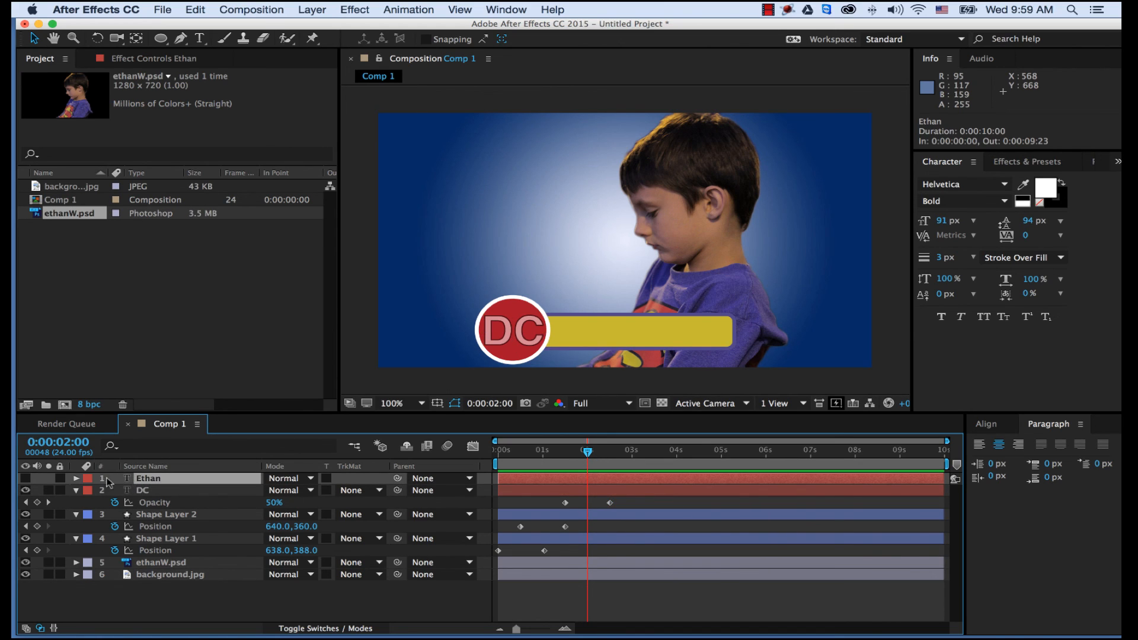
pyautogui.click(26, 478)
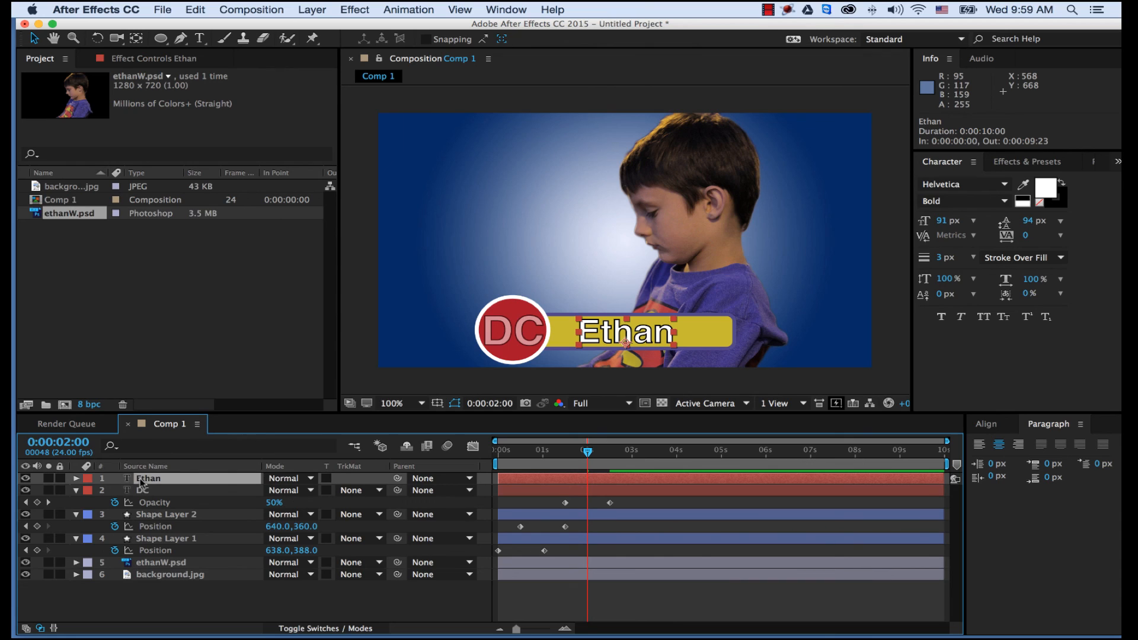
pyautogui.press('t')
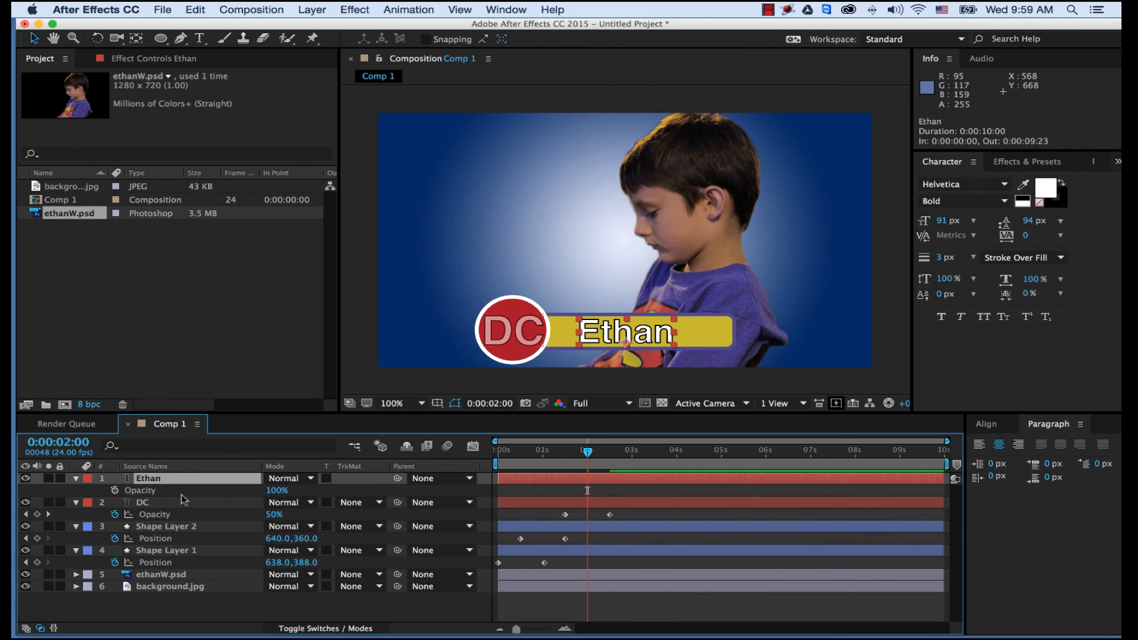
pyautogui.click(115, 492)
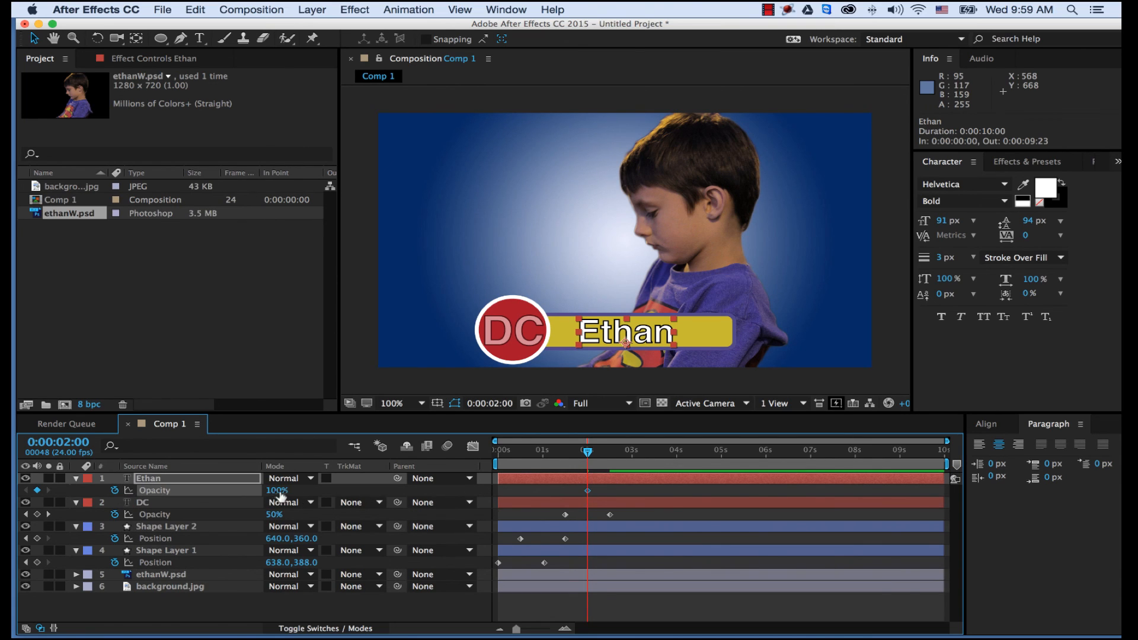
pyautogui.moveTo(274, 491); pyautogui.dragTo(112, 490)
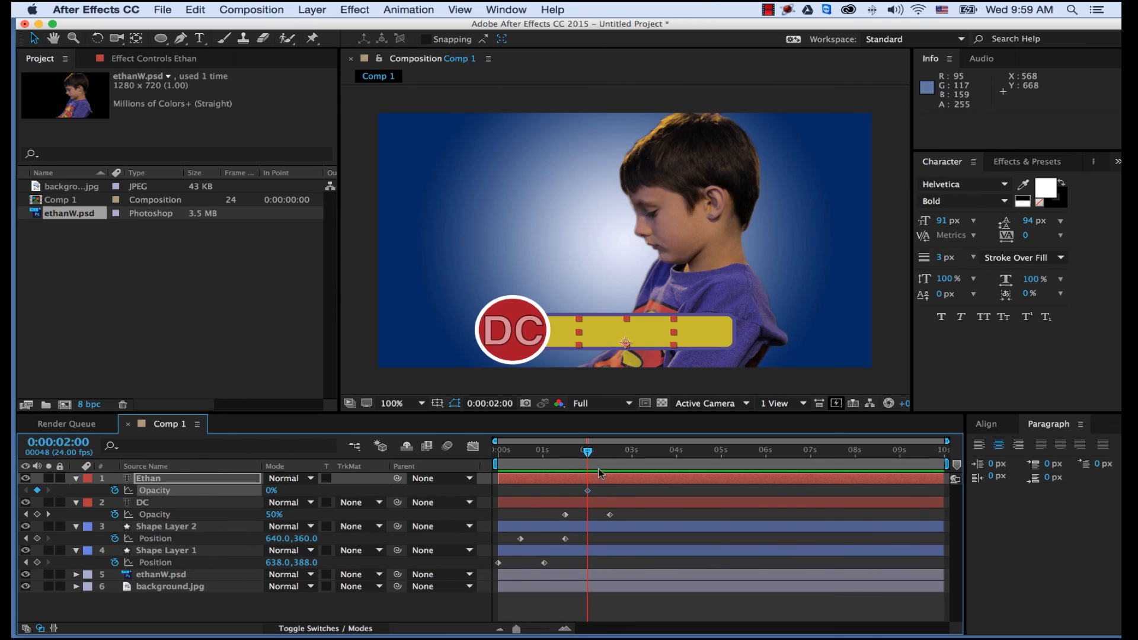
# At 0:00:03:00, set the name text layer's Opacity to 100% and play the whole lower third from the start
pyautogui.moveTo(588, 455); pyautogui.dragTo(632, 455)
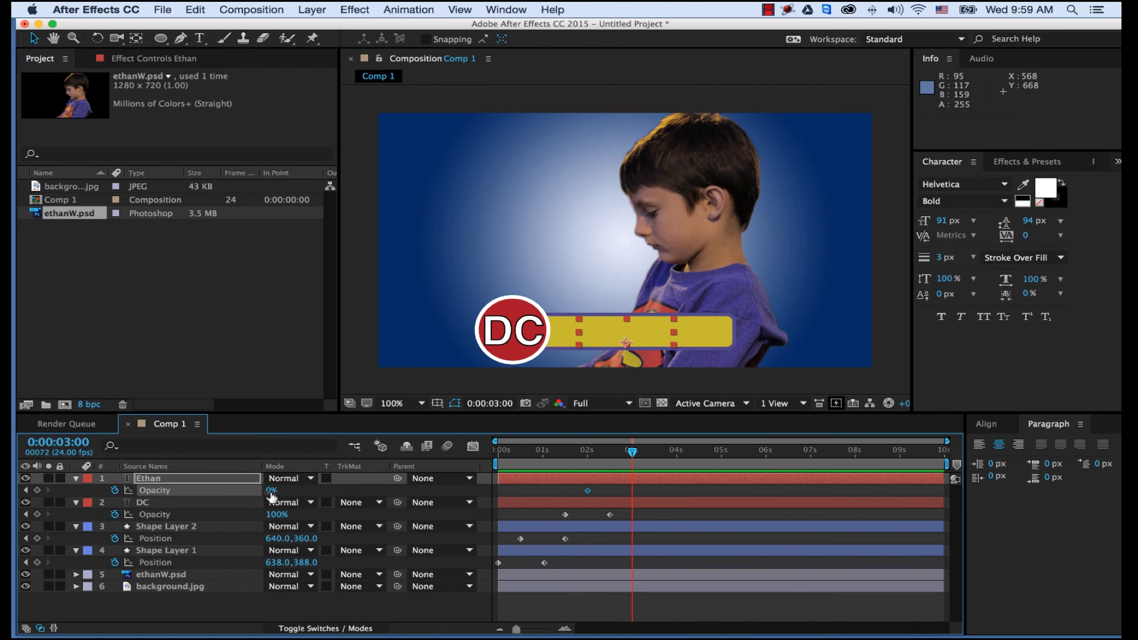
pyautogui.moveTo(302, 492); pyautogui.dragTo(352, 492)
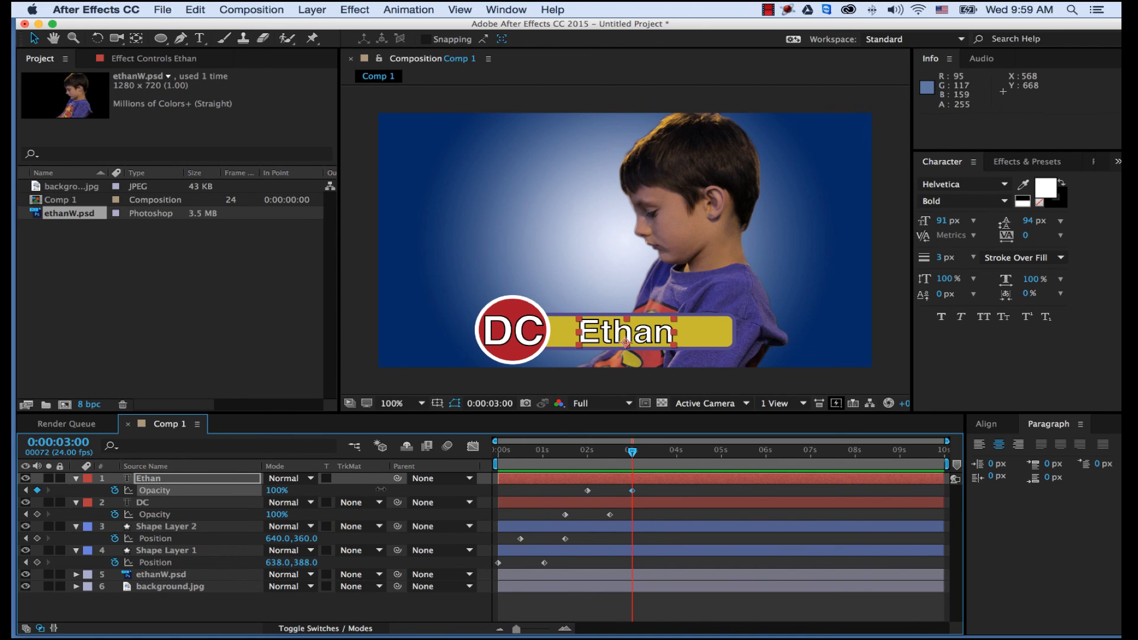
pyautogui.click(631, 492)
pyautogui.moveTo(573, 460); pyautogui.dragTo(450, 460)
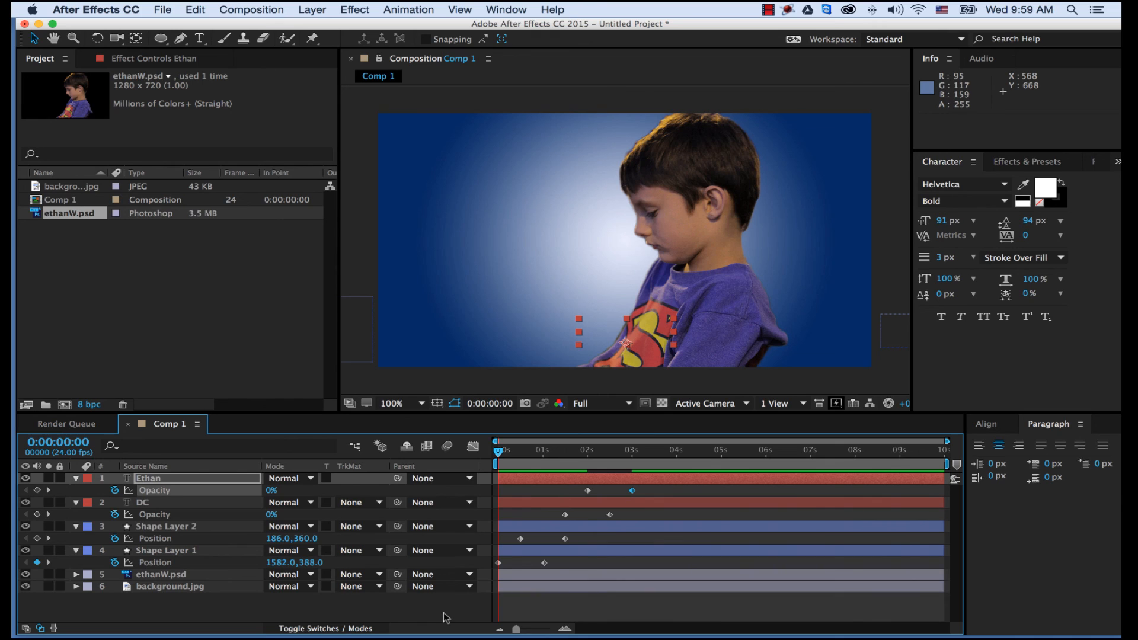
pyautogui.press('space')
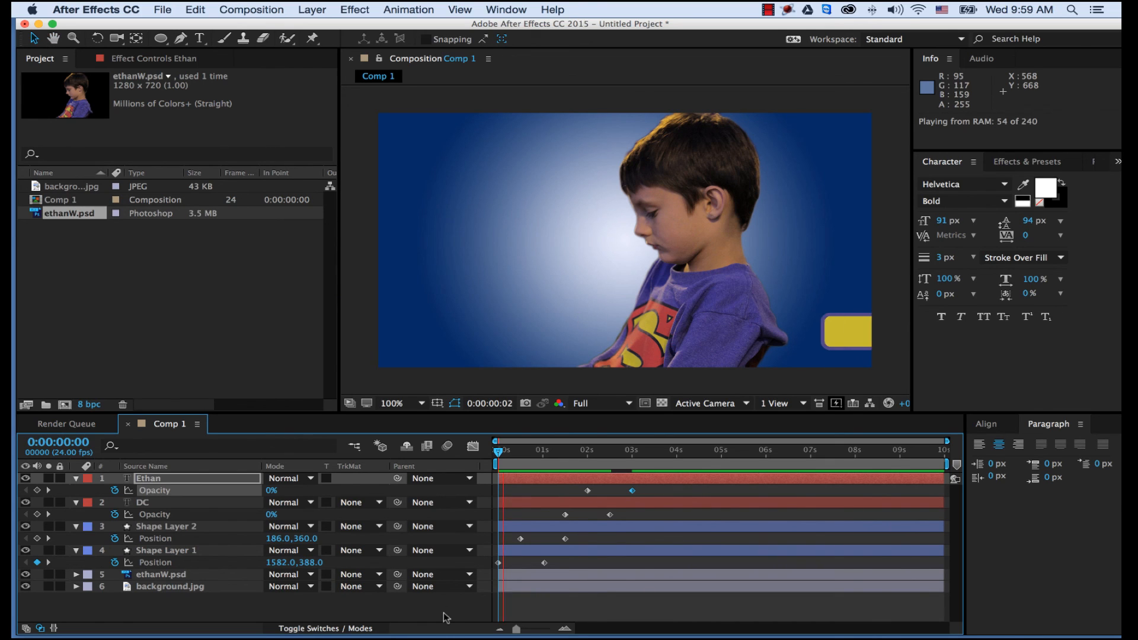